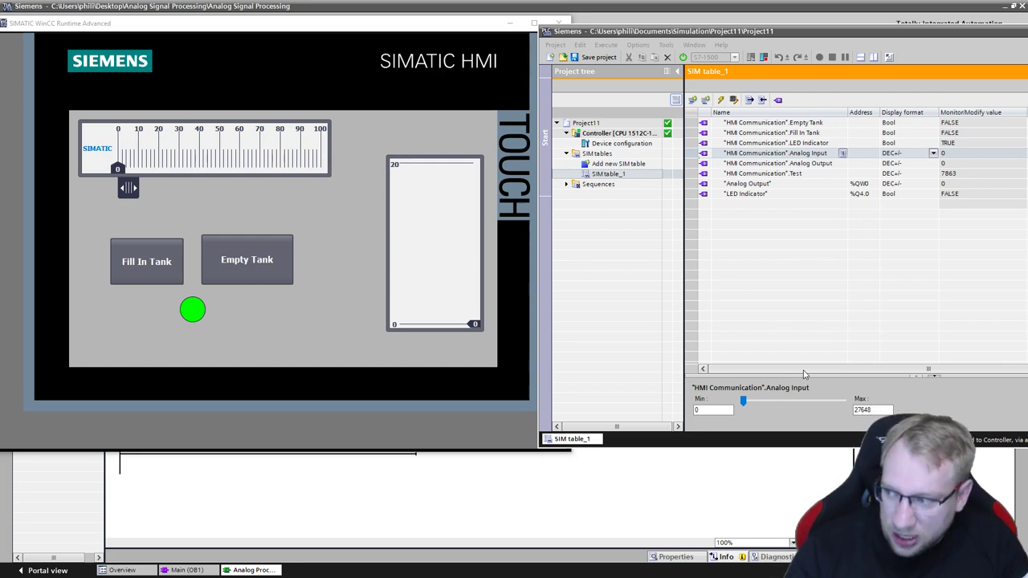
Step: Sweep the simulated Analog Input up to 27648, then leave it at 580 while watching the HMI tank
left_click(443, 265)
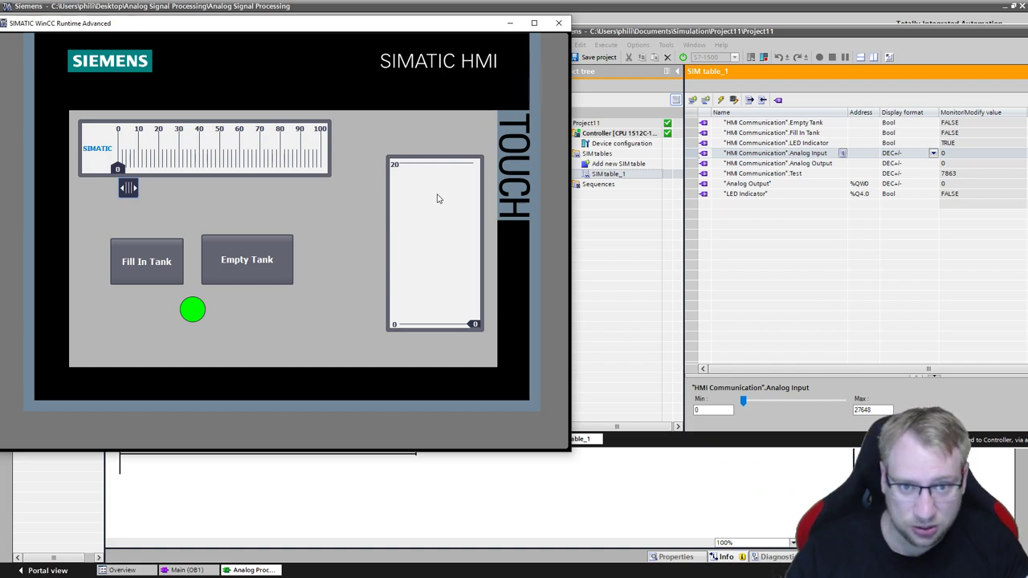
left_click(703, 154)
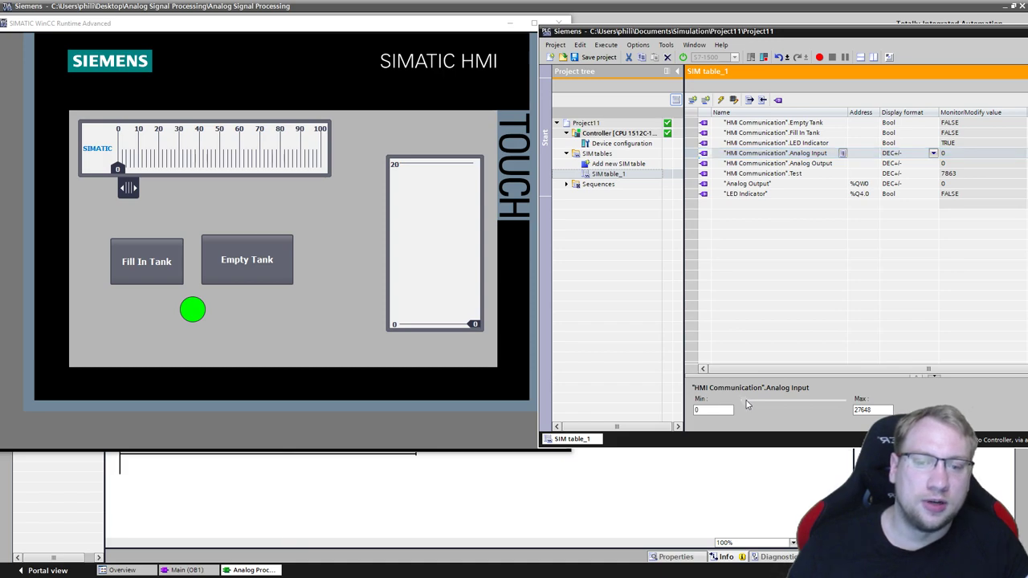
left_click_drag(744, 402, 755, 401)
mouse_move(845, 408)
left_mouse_down()
mouse_move(857, 409)
mouse_move(763, 405)
left_mouse_up()
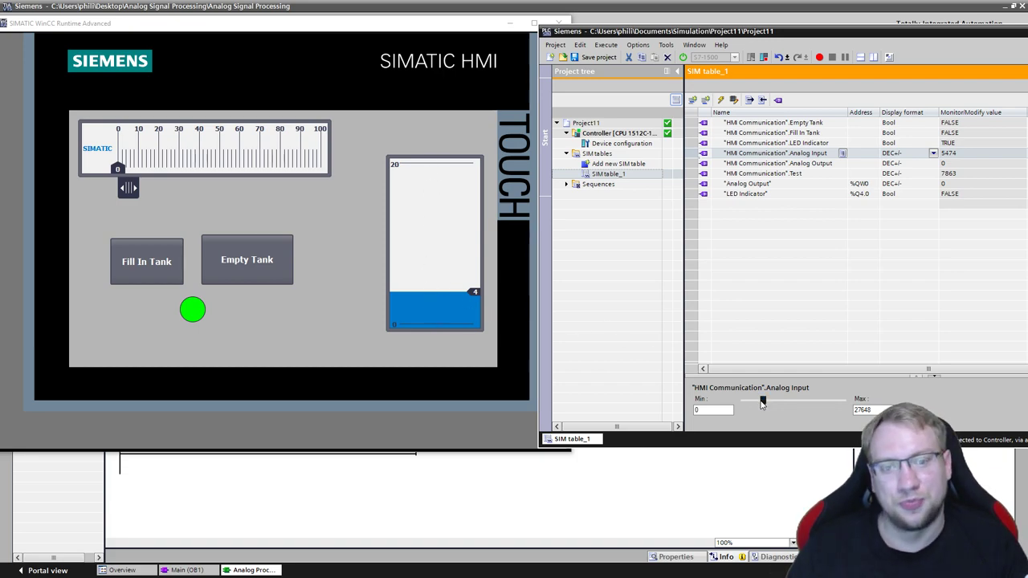
mouse_move(762, 404)
left_mouse_down()
mouse_move(819, 404)
mouse_move(743, 404)
left_mouse_up()
left_click(578, 486)
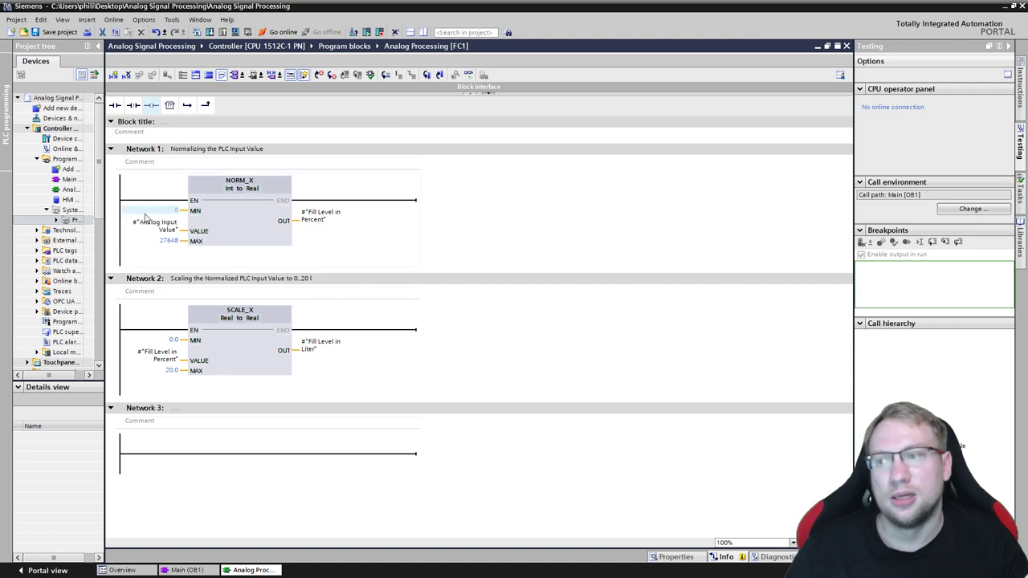
Step: Widen the project tree, then bring the PLCSIM table and WinCC Runtime back in front
left_click_drag(106, 207, 138, 205)
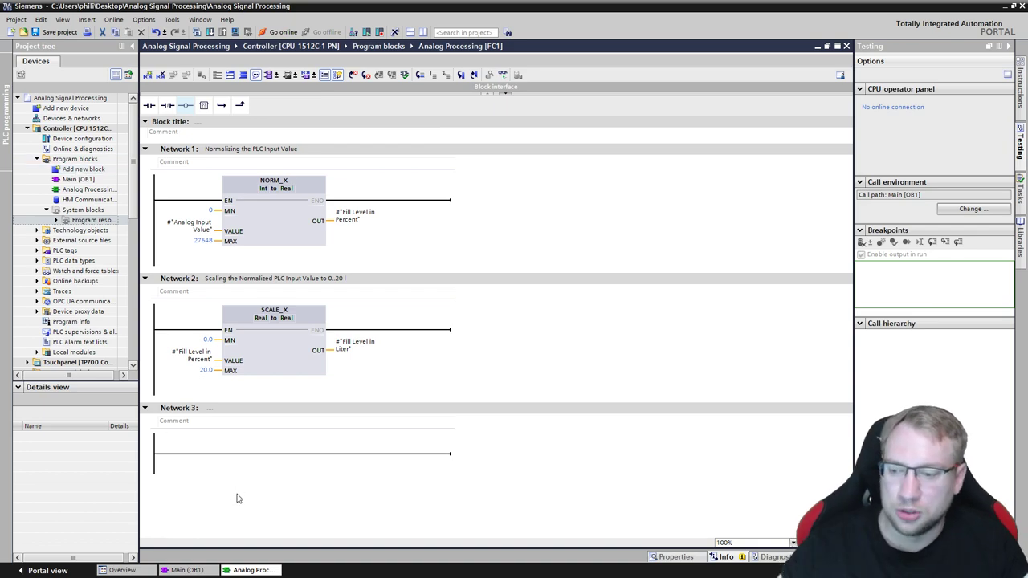
key("alt+Tab")
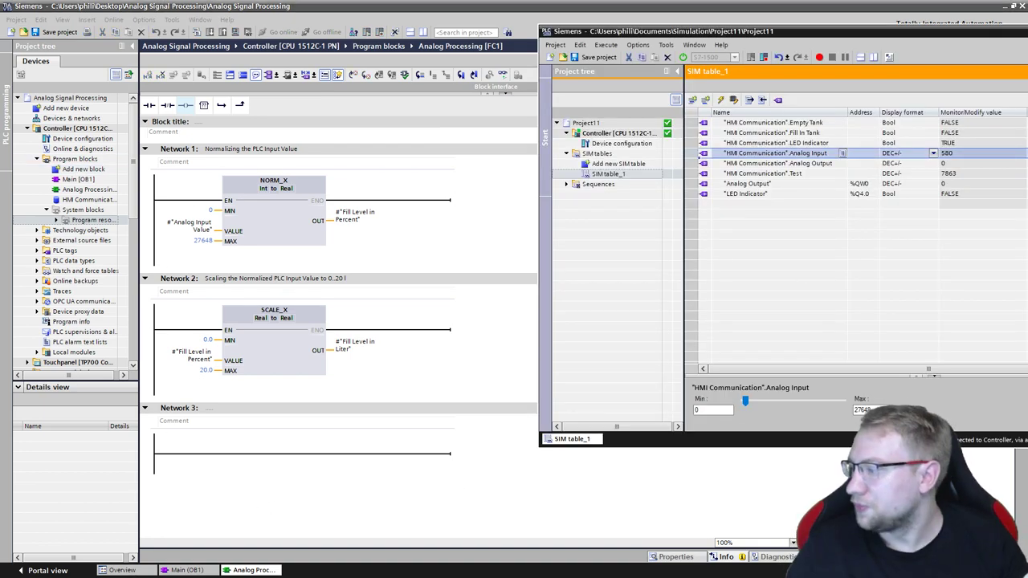
key("alt+Tab")
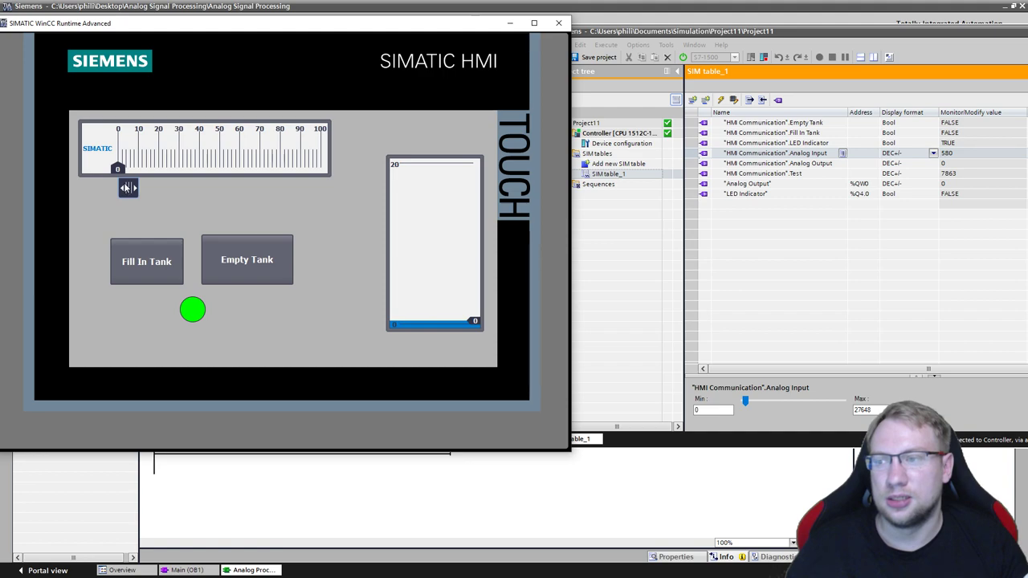
Step: Sweep the HMI percentage slider to 82 so Analog Output reads 82, then bring up PowerPoint
mouse_move(127, 189)
left_mouse_down()
mouse_move(319, 187)
mouse_move(211, 188)
mouse_move(233, 177)
mouse_move(361, 188)
mouse_move(344, 177)
mouse_move(165, 179)
mouse_move(224, 175)
left_mouse_up()
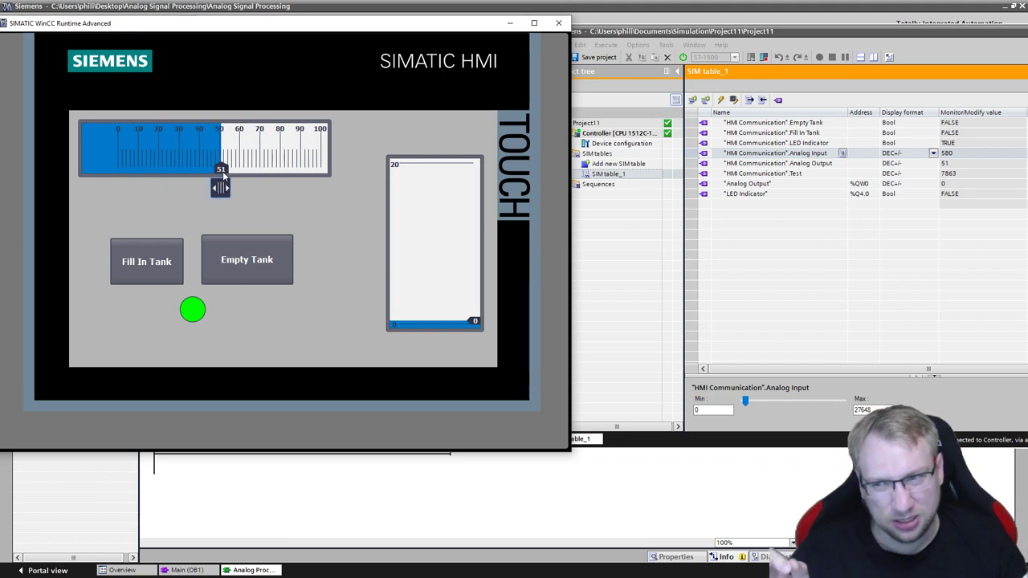
mouse_move(227, 187)
left_mouse_down()
mouse_move(305, 188)
mouse_move(181, 198)
mouse_move(284, 185)
left_mouse_up()
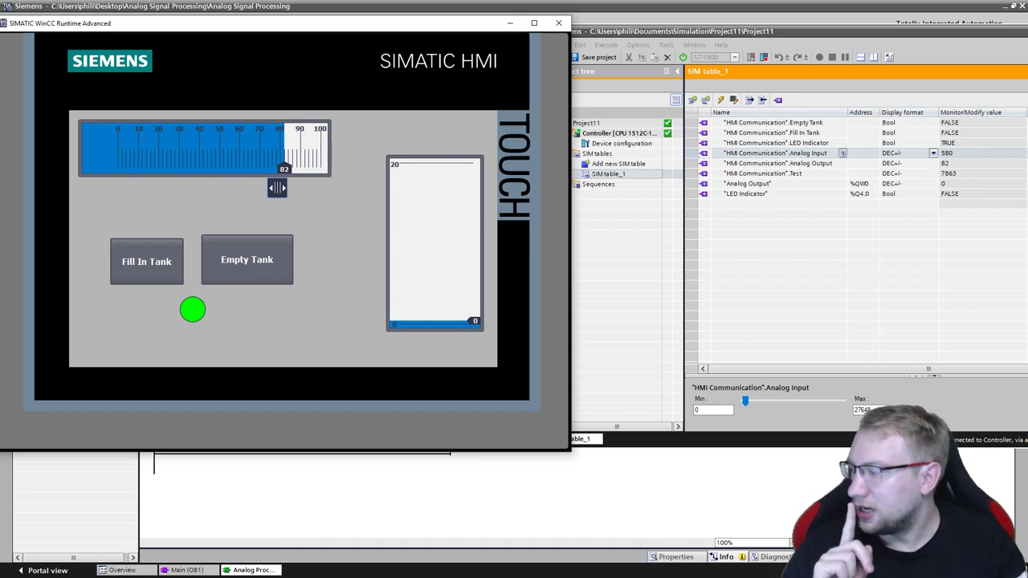
key("alt+Tab")
mouse_move(500, 99)
left_mouse_down()
mouse_move(271, 82)
mouse_move(537, 6)
left_mouse_up()
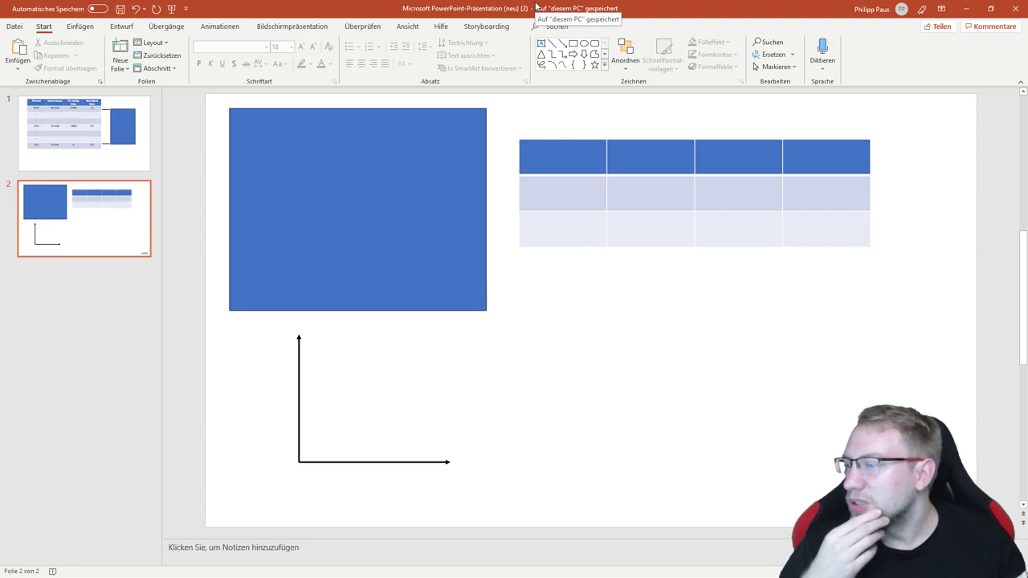
mouse_move(537, 7)
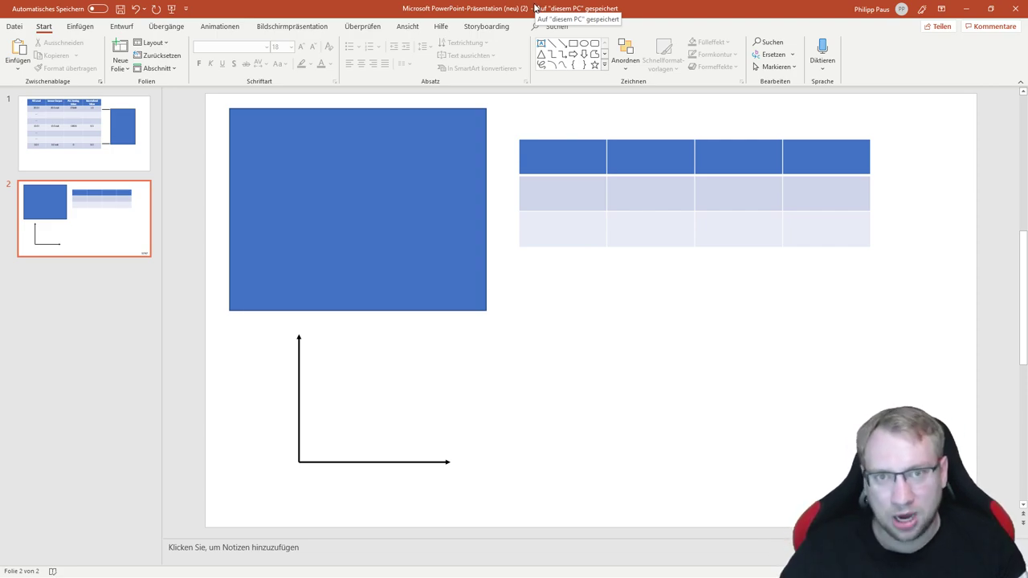
Step: Enter 'Pump Flow' as the first column header, with 2.0 l/s and 0.0 l/s below it
left_click(555, 159)
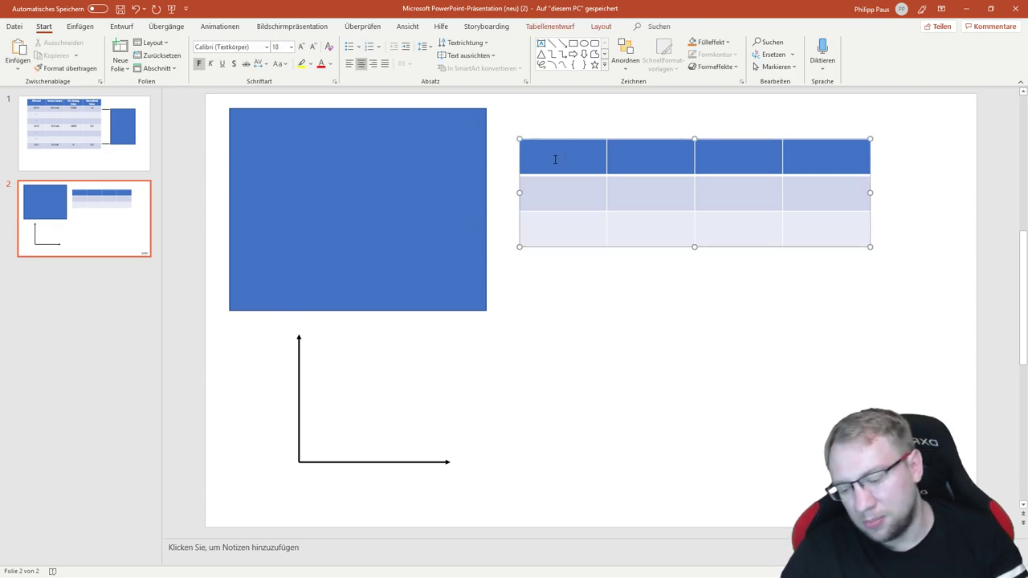
type("Pump")
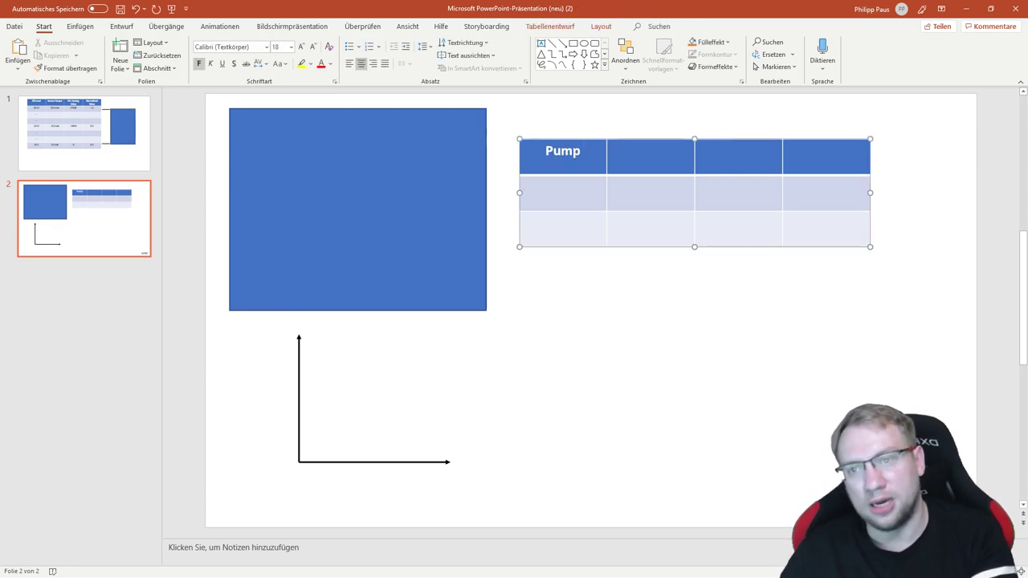
type(" Power")
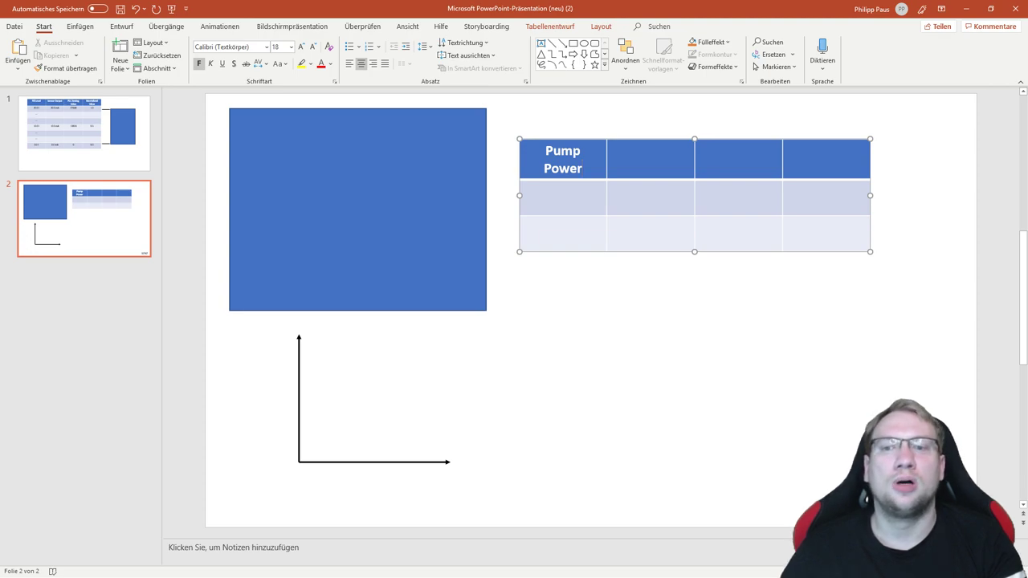
key("BackSpace")
key("BackSpace")
type("Flow")
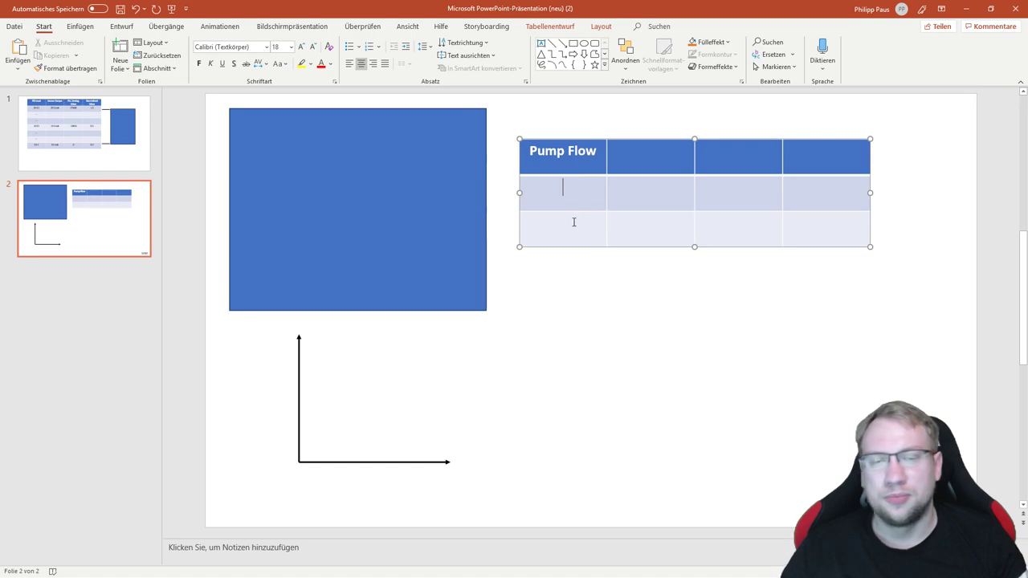
left_click(573, 222)
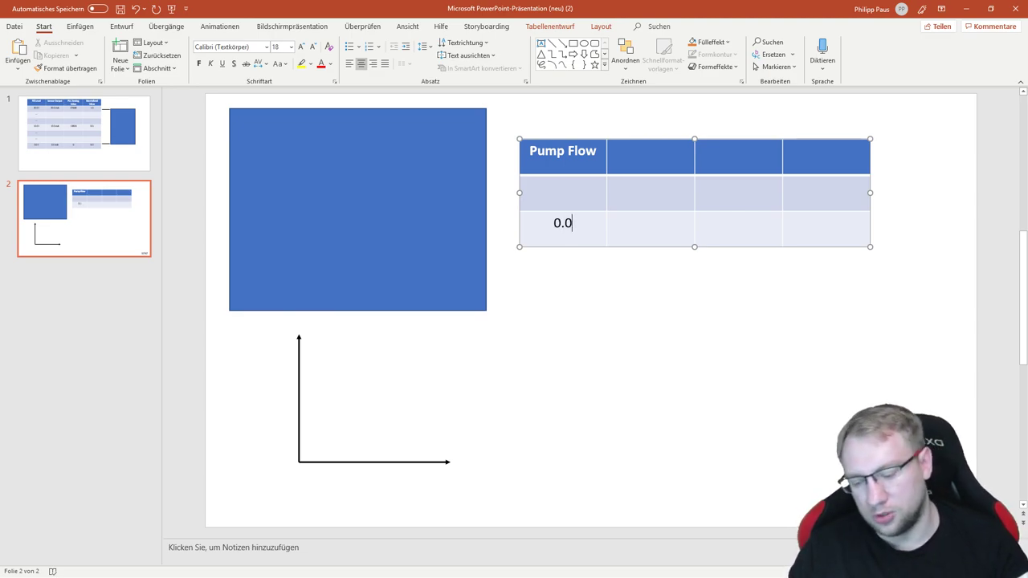
type("l/s")
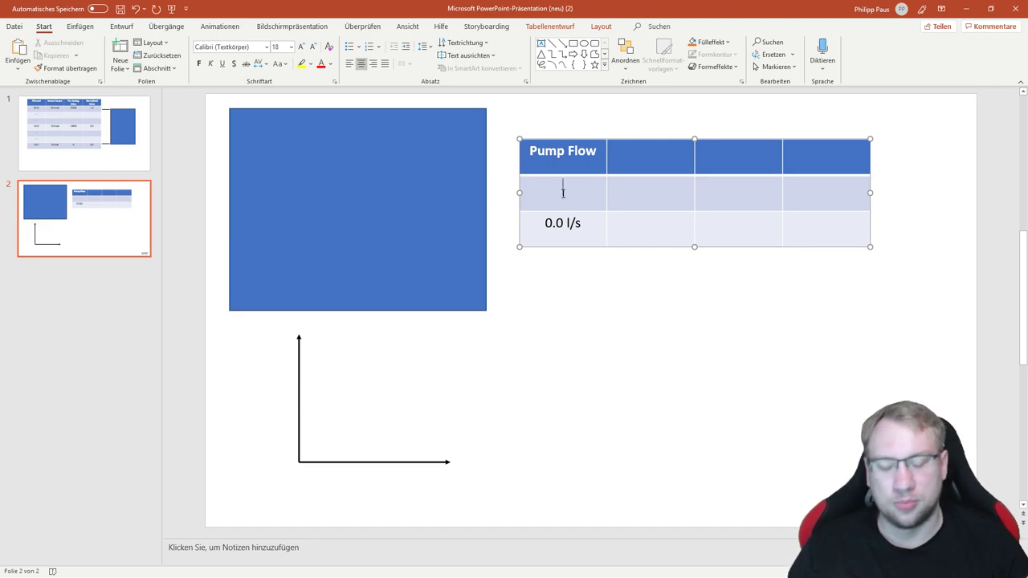
type("2")
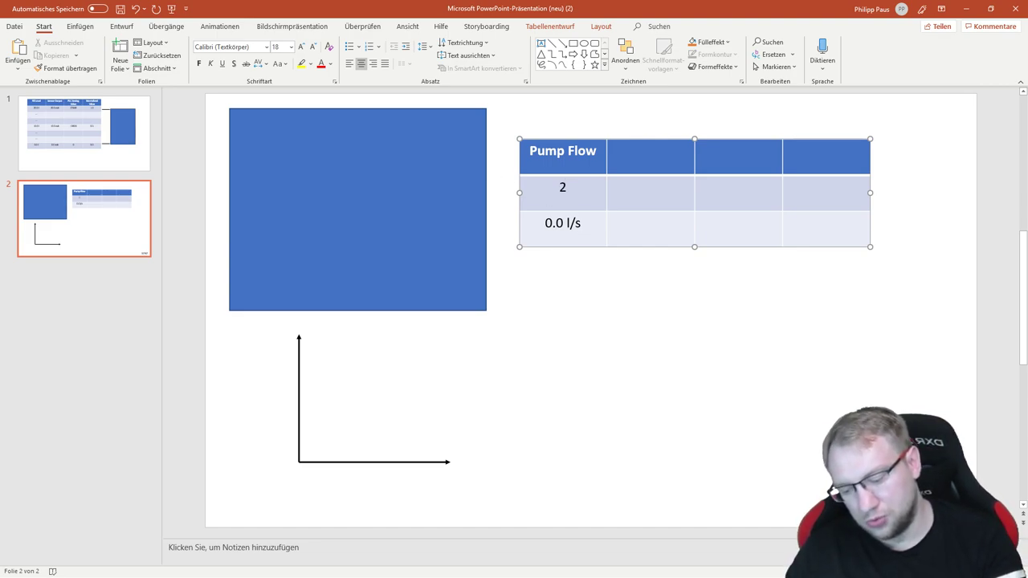
type(".0 l/s")
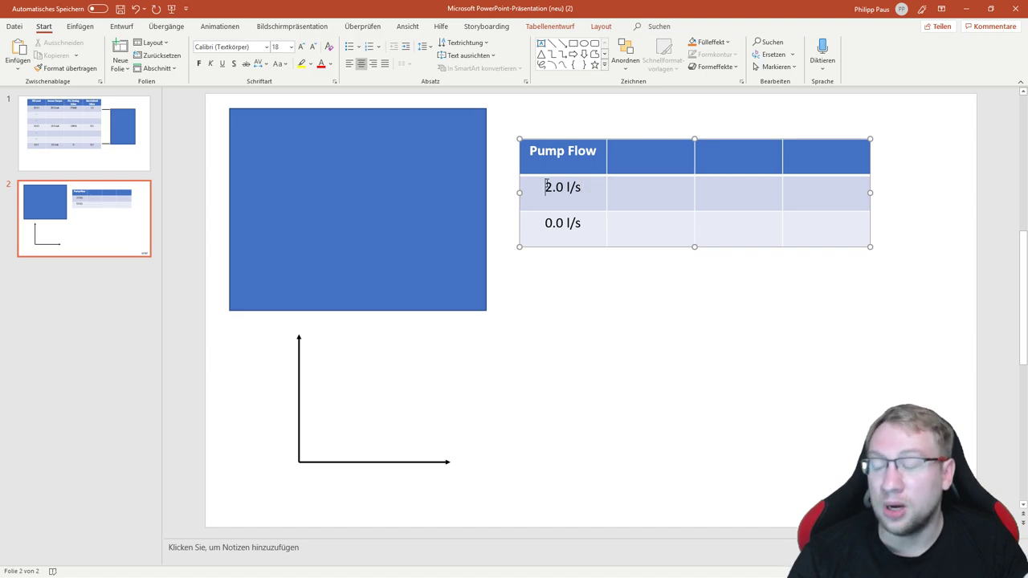
left_click_drag(546, 186, 571, 186)
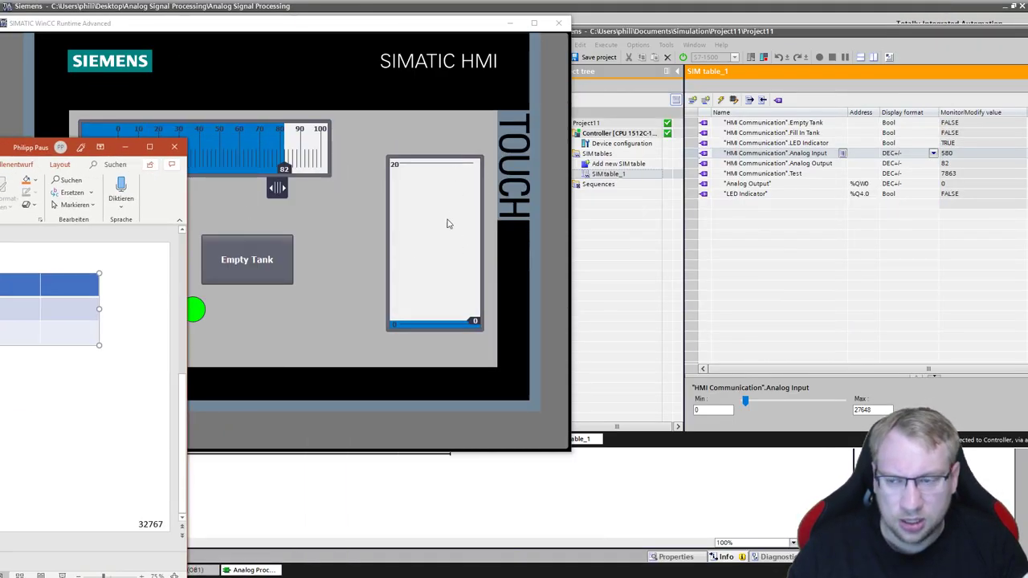
Step: Move the HMI percentage slider to 100, then 0, and leave it near 50, comparing with the slide
left_click(273, 190)
left_click_drag(281, 198, 361, 197)
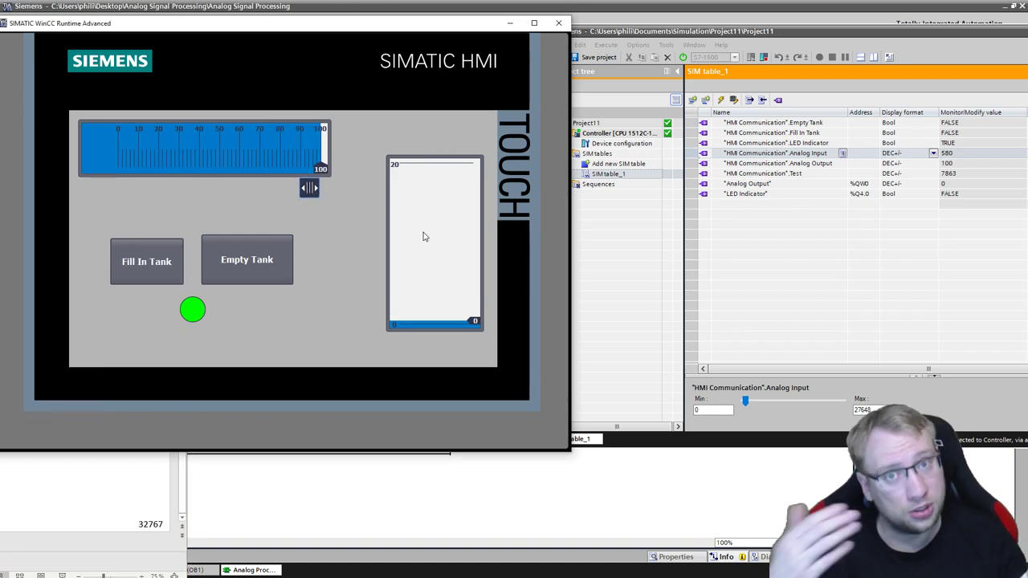
key("alt+Tab")
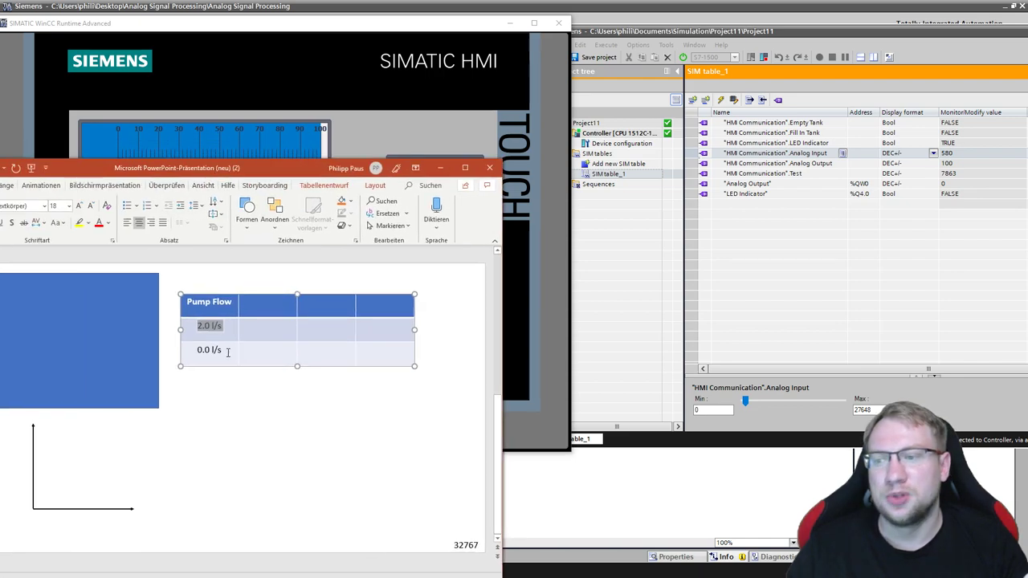
left_click_drag(310, 174, 254, 261)
left_click(308, 187)
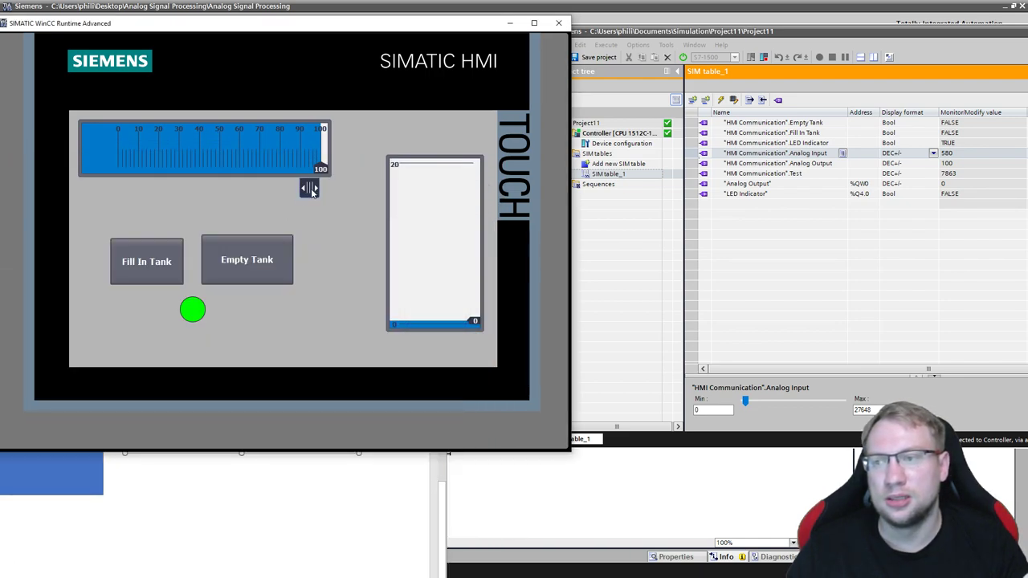
left_click_drag(307, 187, 90, 184)
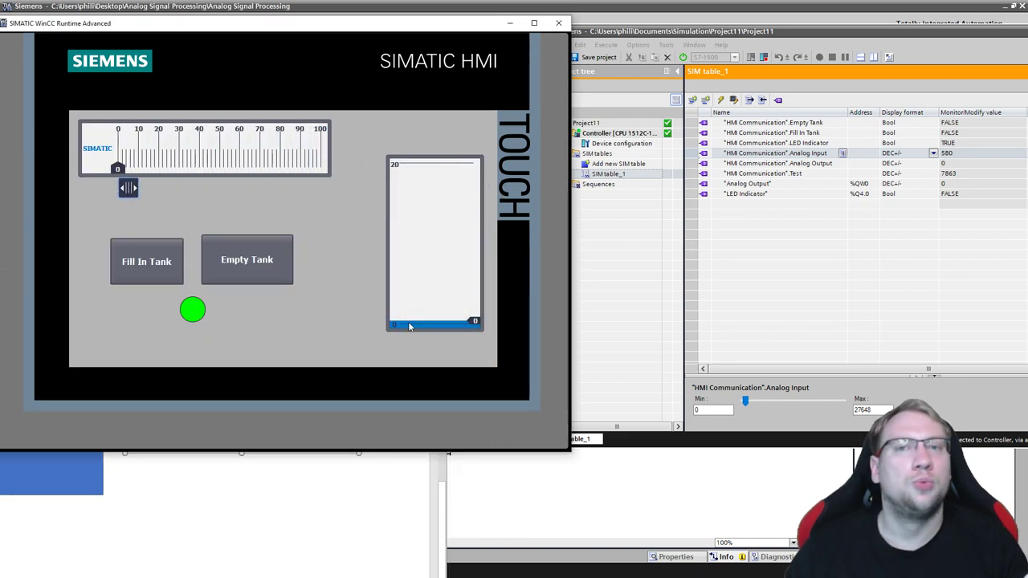
left_click_drag(129, 188, 221, 190)
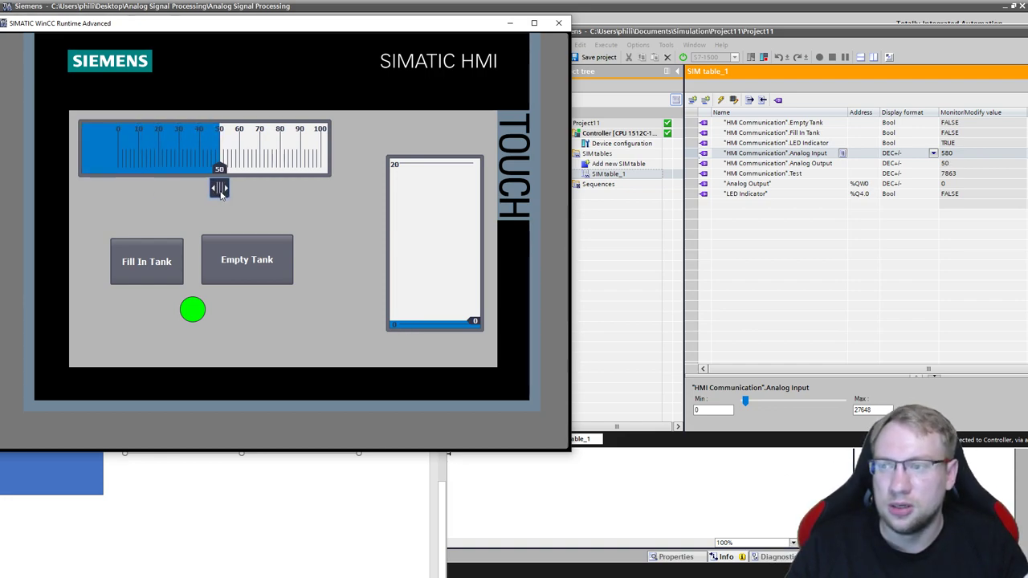
left_click(237, 500)
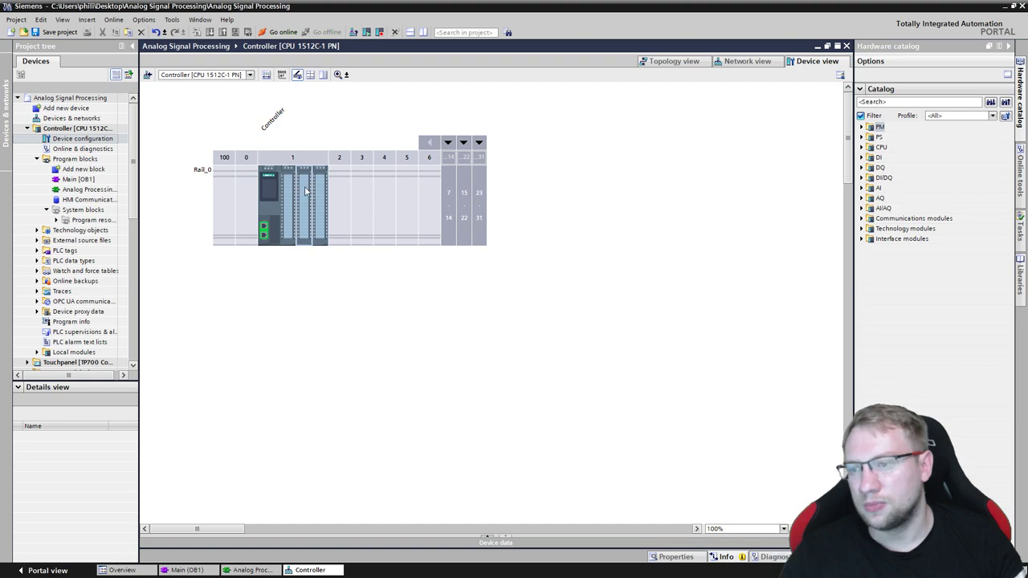
Step: Select the CPU and enlarge the device view and overview table to show the AI 5/AQ 2 module
left_click(274, 180)
left_click(281, 225)
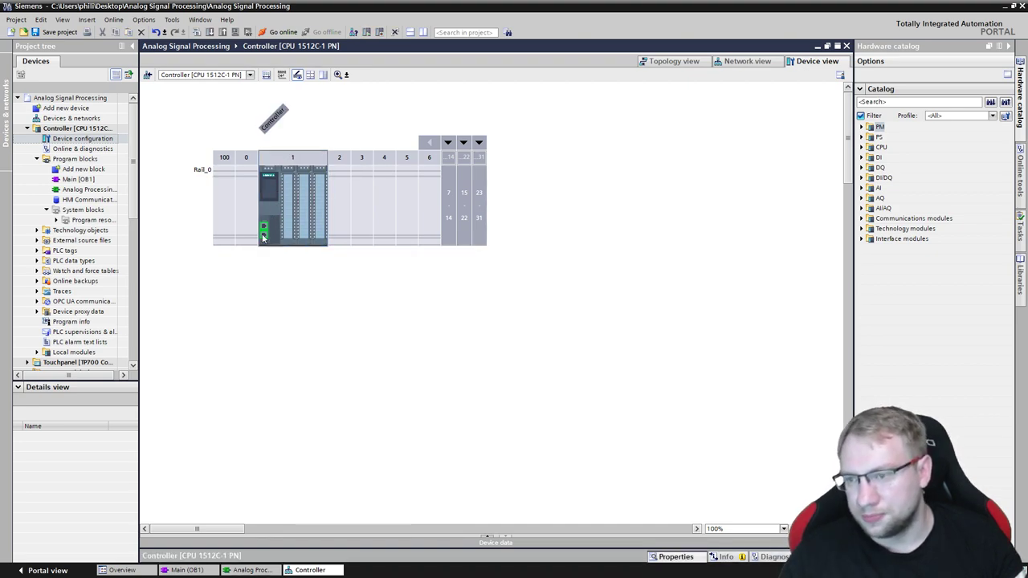
left_click(267, 218)
scroll(267, 218, "up", 5)
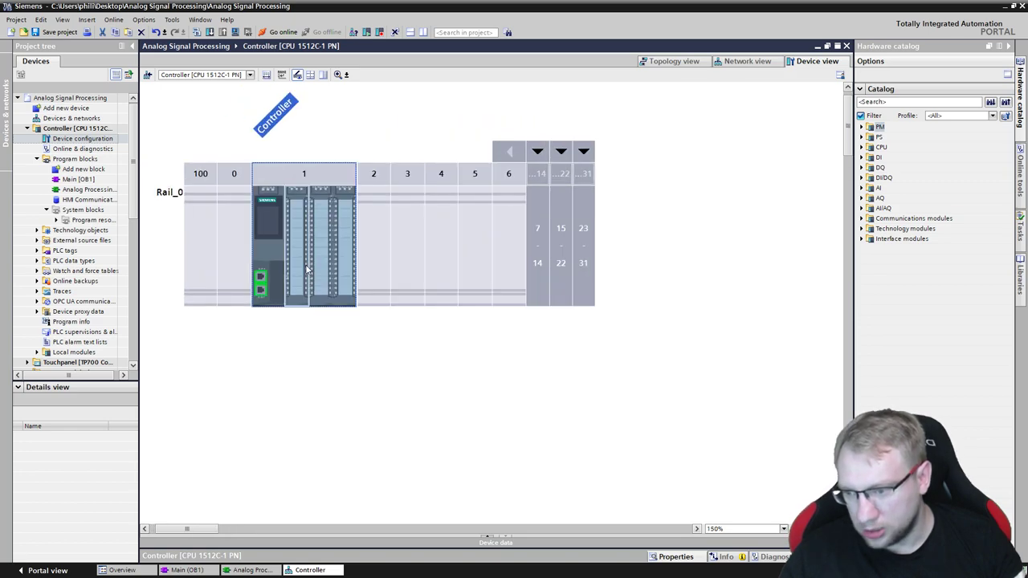
scroll(306, 270, "up", 1)
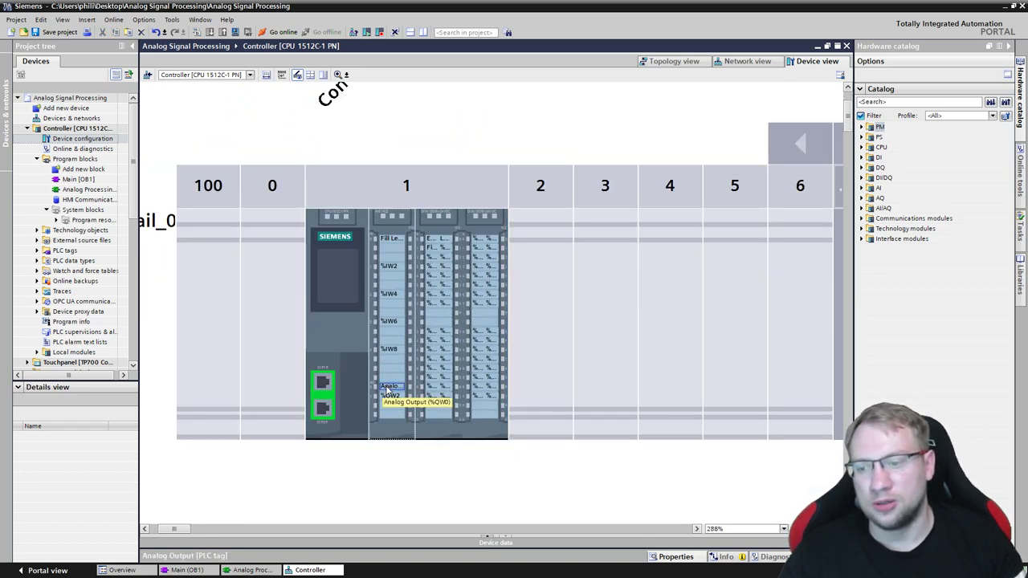
left_click_drag(382, 536, 386, 434)
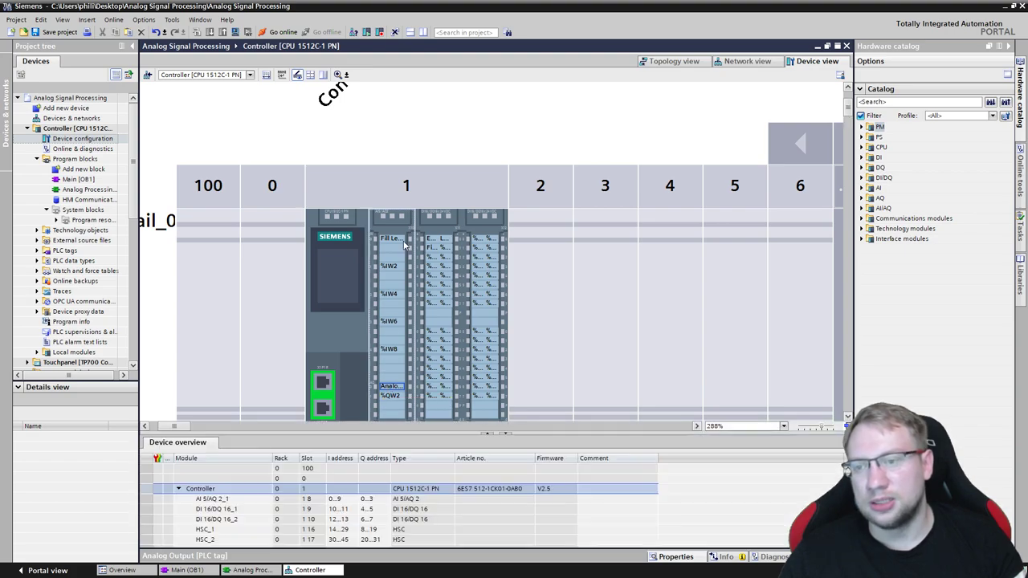
left_click(408, 251)
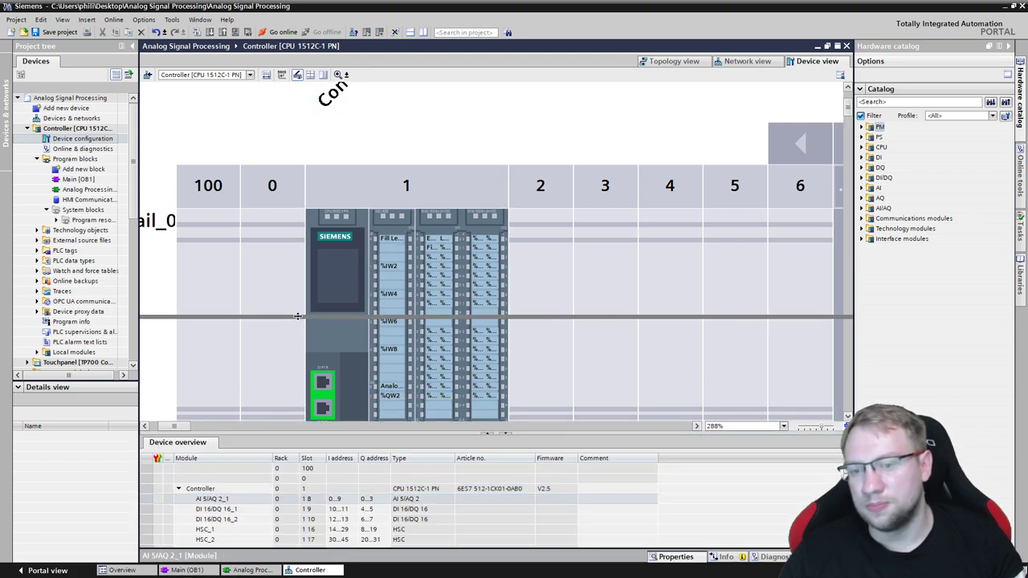
left_click_drag(378, 434, 377, 317)
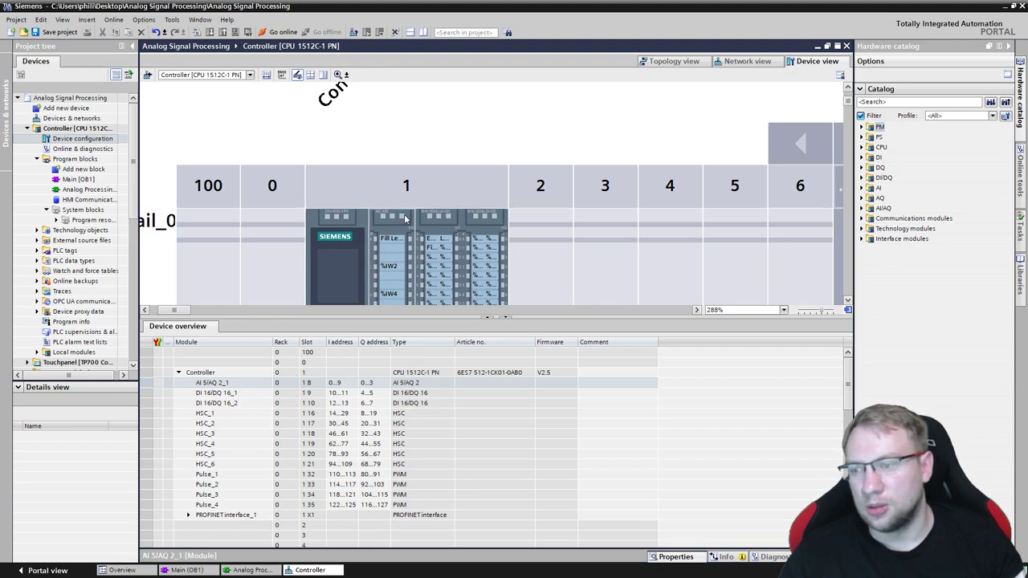
left_click_drag(675, 318, 630, 520)
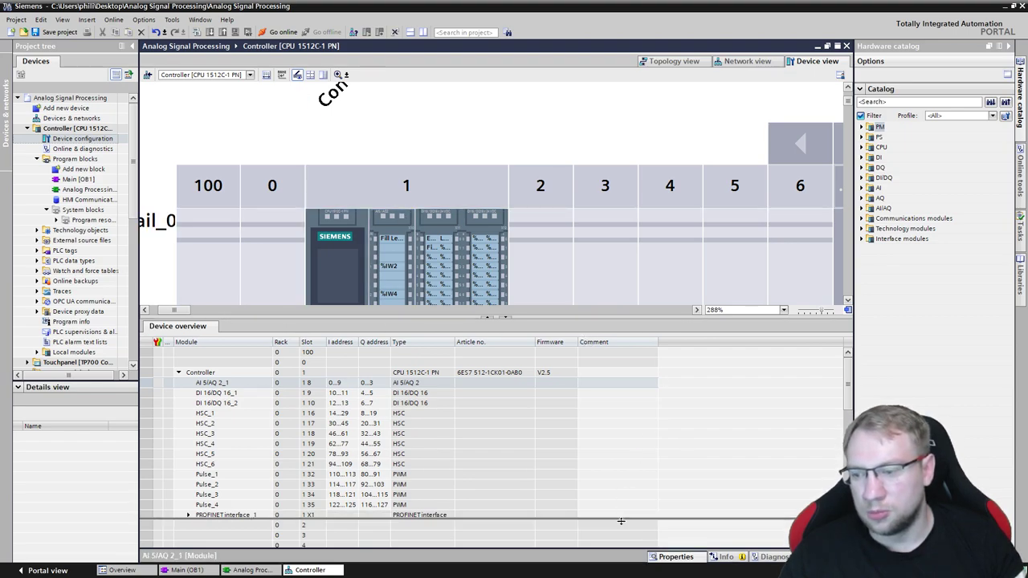
Step: Show the AI 5/AQ 2 output channel template, confirming Voltage output with a +/-10 range
left_click_drag(468, 547, 673, 363)
left_click(170, 423)
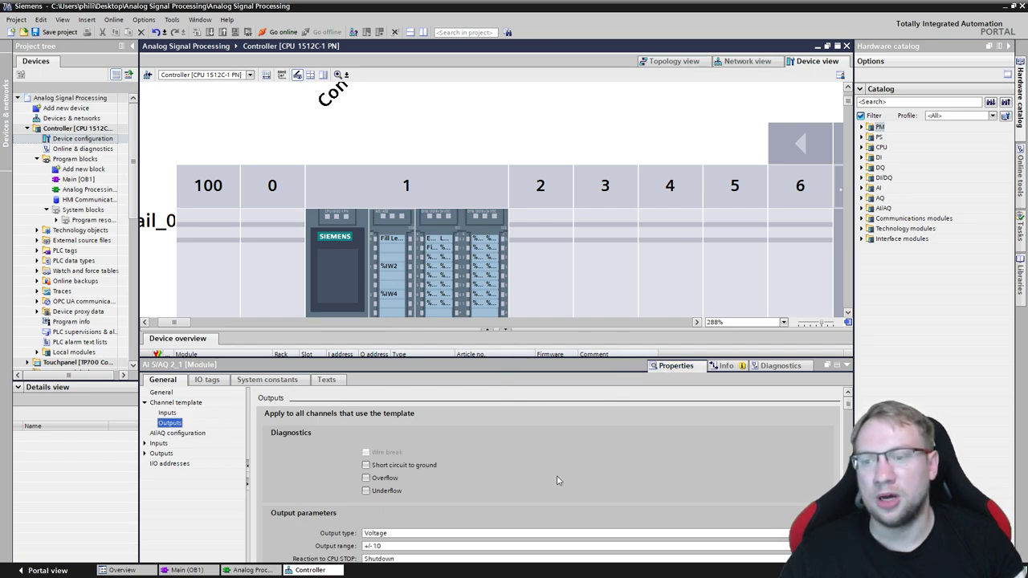
scroll(584, 463, "down", 2)
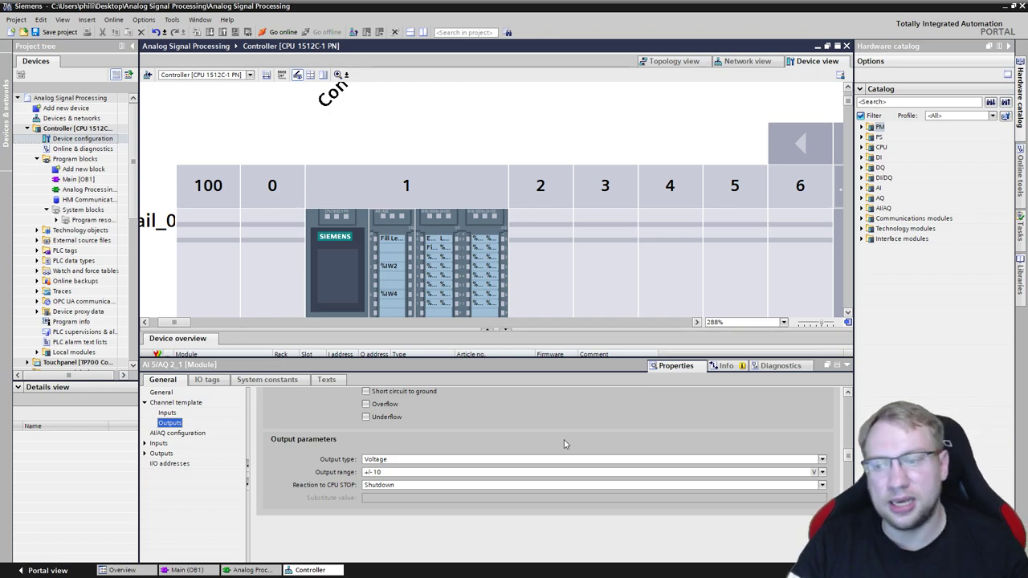
left_click(532, 464)
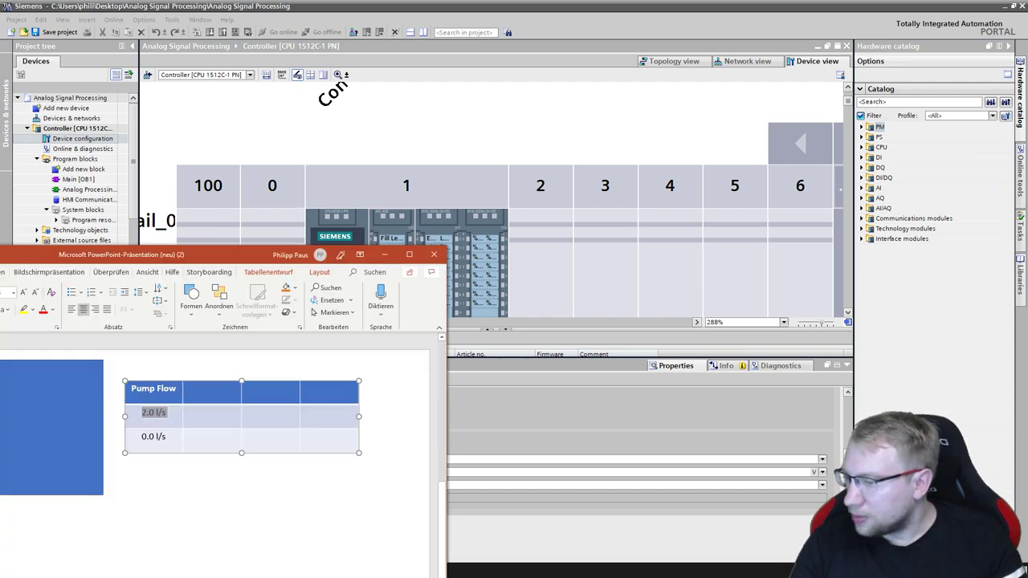
Step: Delete the blue rectangle covering the analogue diagram on the slide
mouse_move(183, 262)
left_mouse_down()
mouse_move(590, 74)
mouse_move(594, 55)
left_mouse_up()
left_click(424, 196)
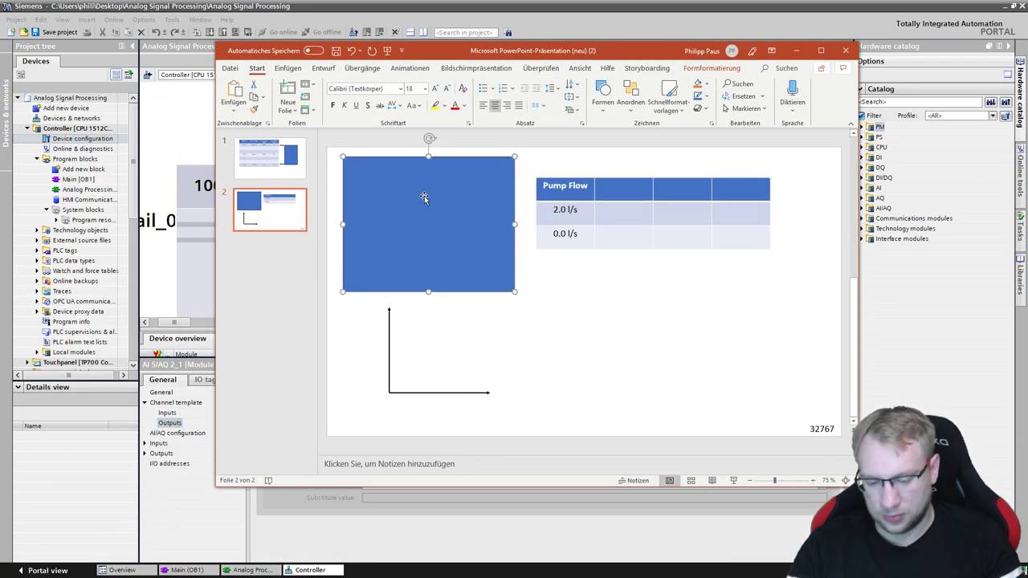
key("Delete")
left_click(393, 236)
scroll(393, 234, "up", 5, "ctrl")
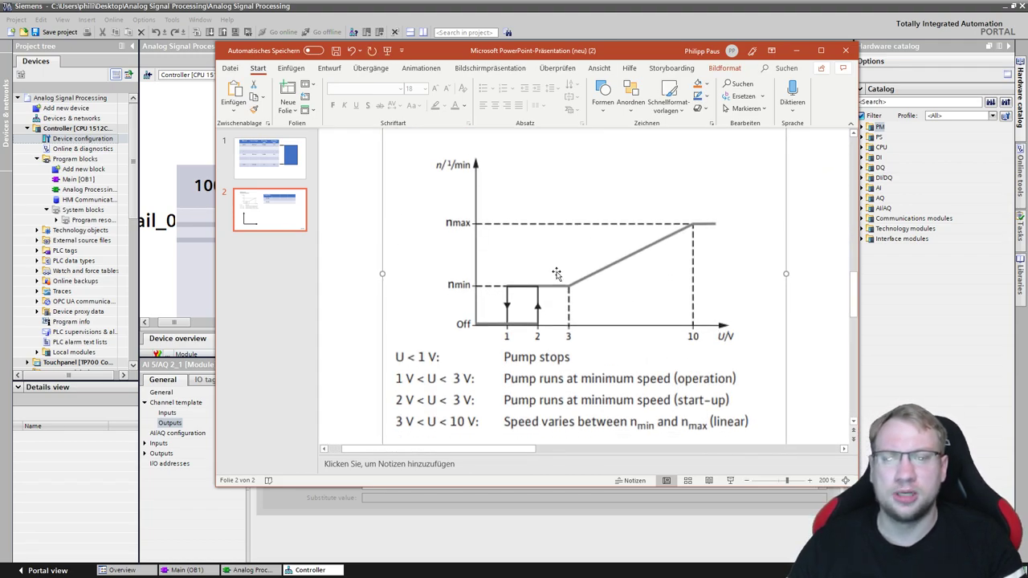
left_click(813, 340)
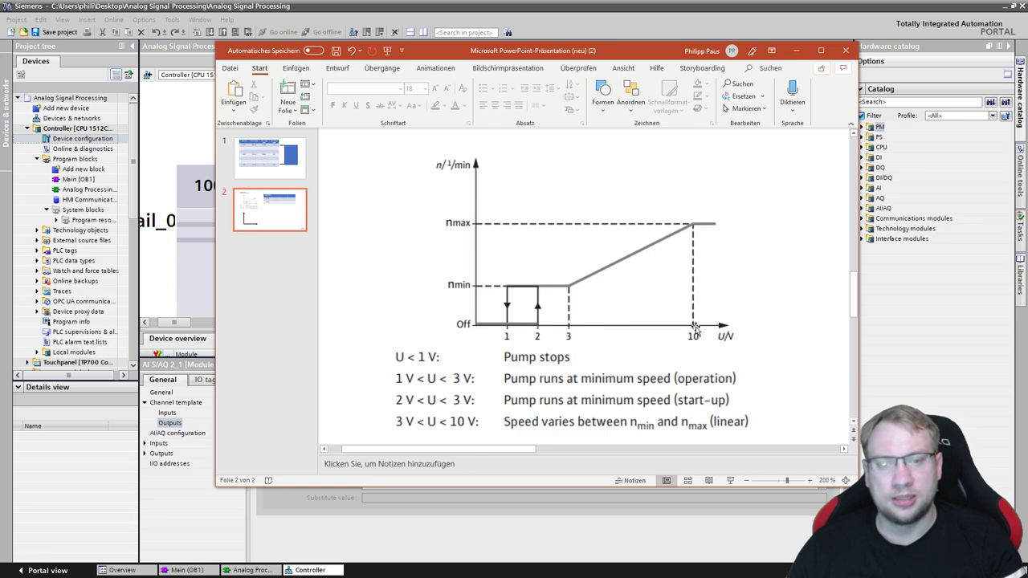
scroll(697, 234, "down", 5, "ctrl")
scroll(577, 339, "down", 3)
scroll(577, 339, "down", 1)
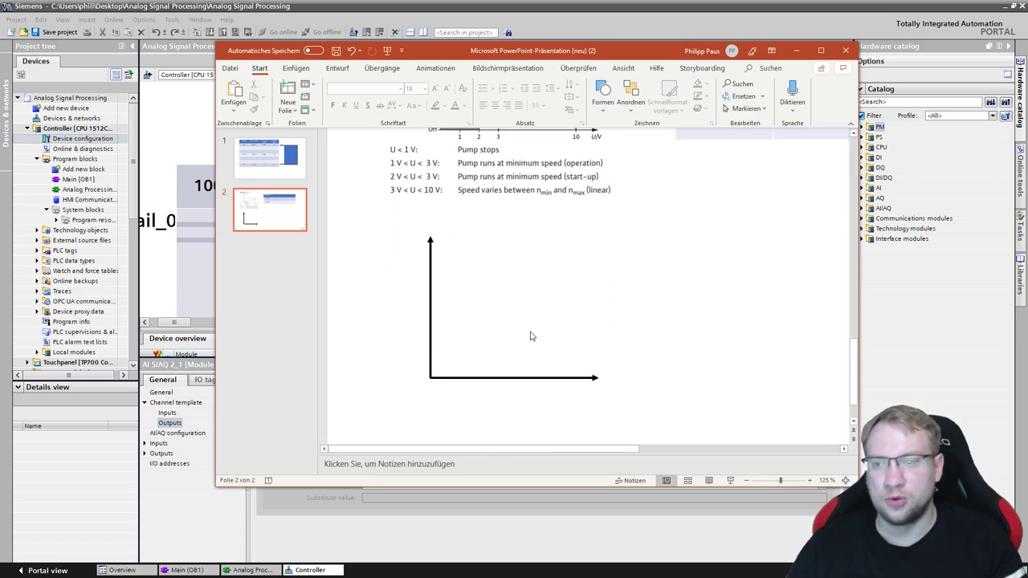
Step: Draw a thick orange diagonal line rising from the axis origin
left_click(295, 67)
left_click(380, 92)
left_click(386, 139)
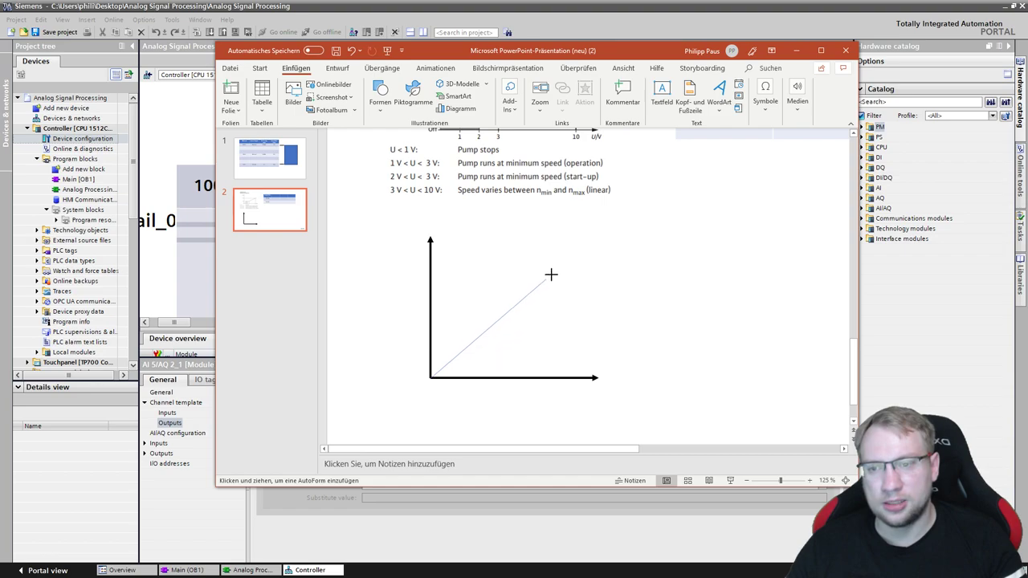
left_click_drag(480, 338, 570, 262)
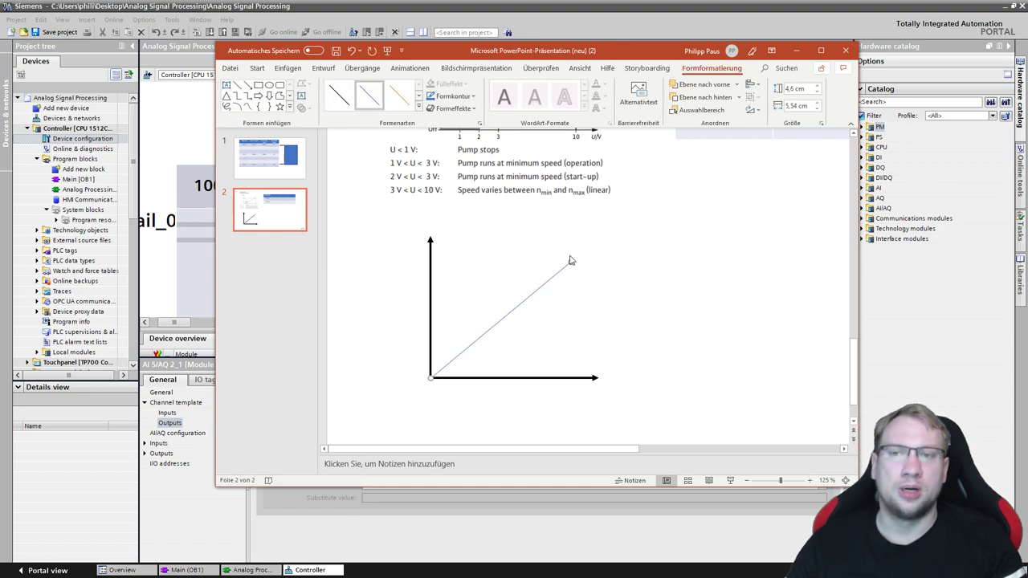
left_click(403, 102)
left_click(454, 95)
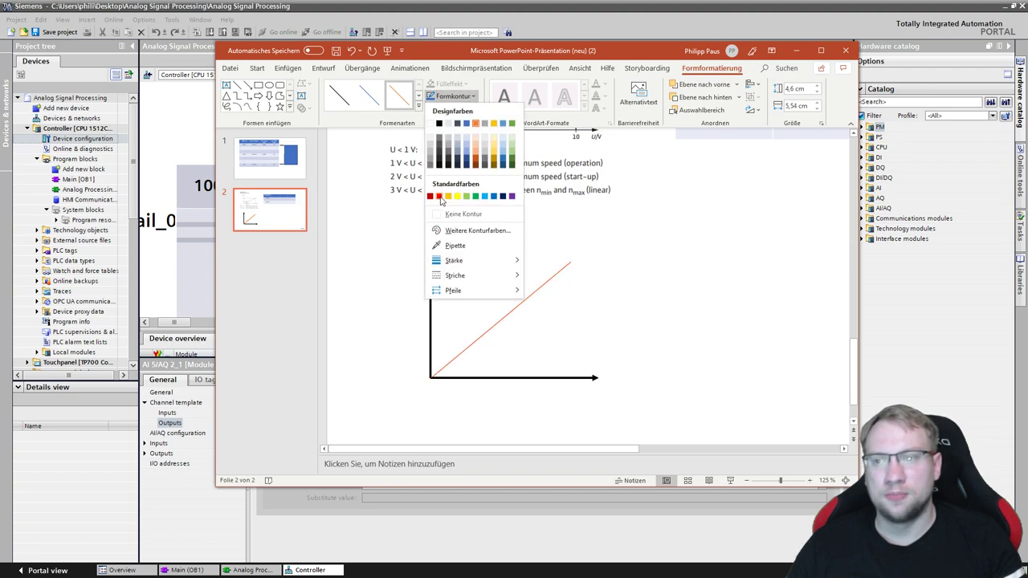
mouse_move(474, 260)
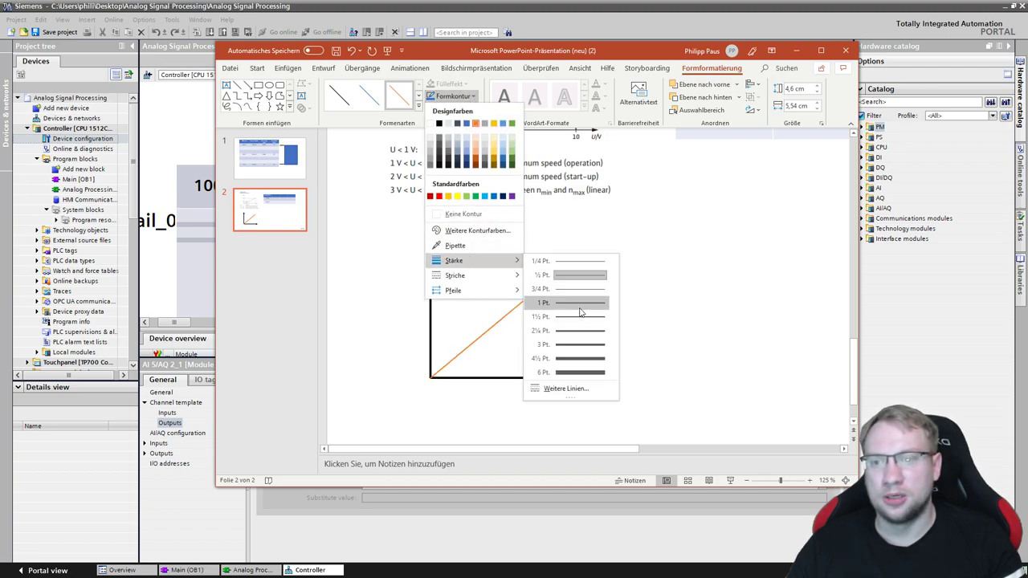
left_click(572, 304)
left_click(454, 96)
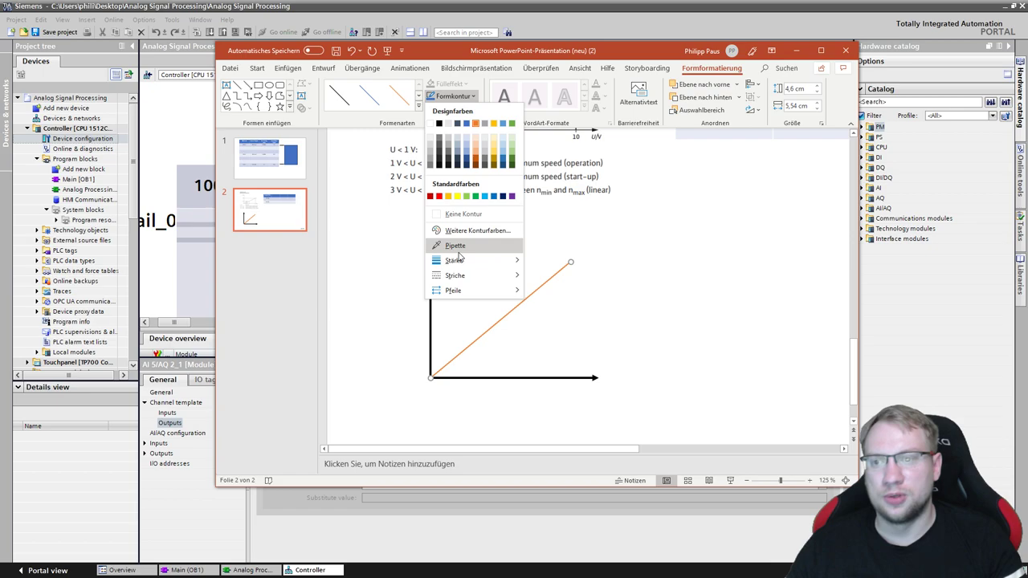
mouse_move(454, 260)
left_click(566, 336)
left_click(613, 408)
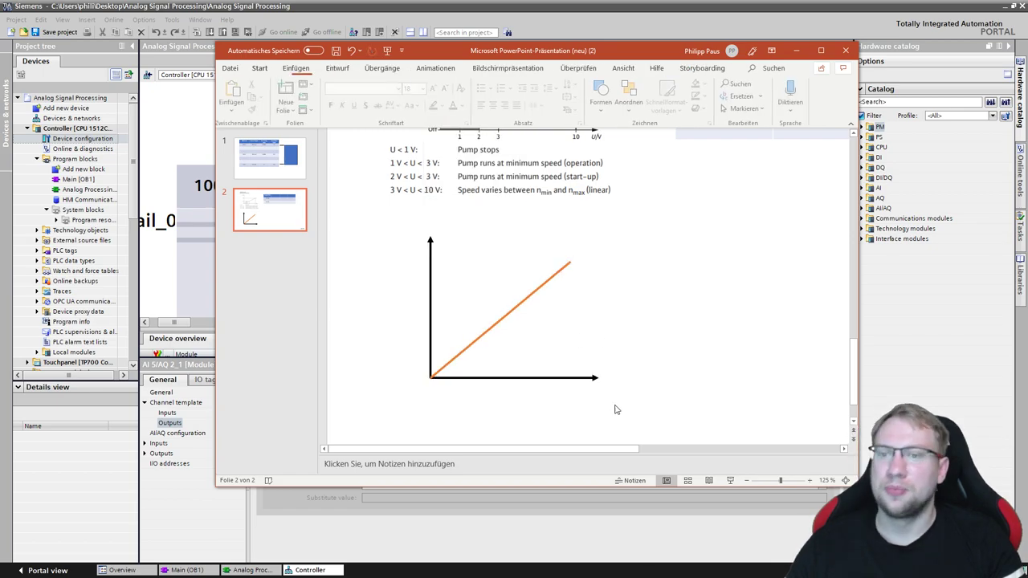
Step: Add a '2 l/s' label beside the y-axis top and place a copy below the x-axis end
left_click(296, 69)
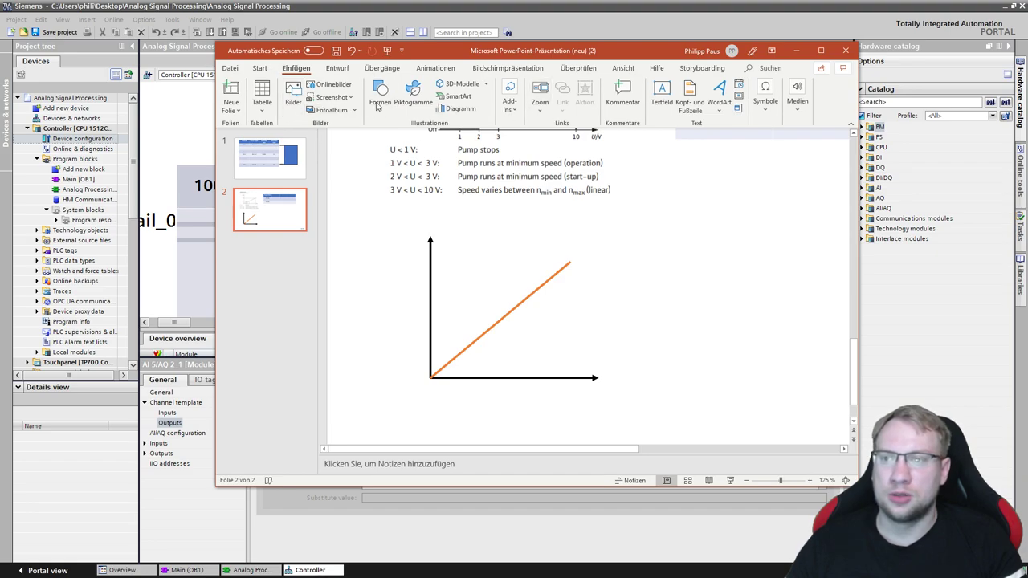
left_click(381, 95)
left_click(374, 138)
left_click(393, 270)
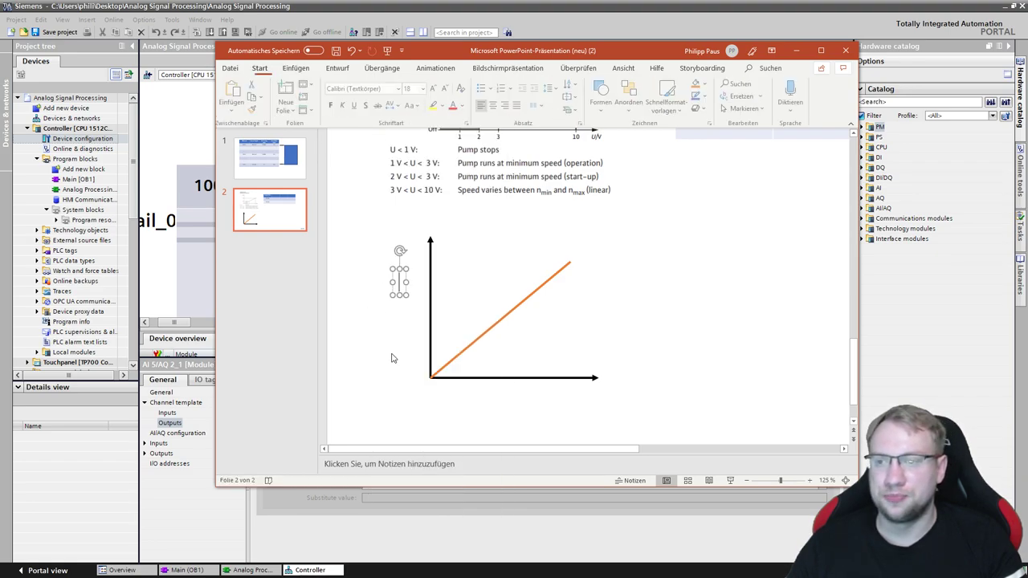
type("2")
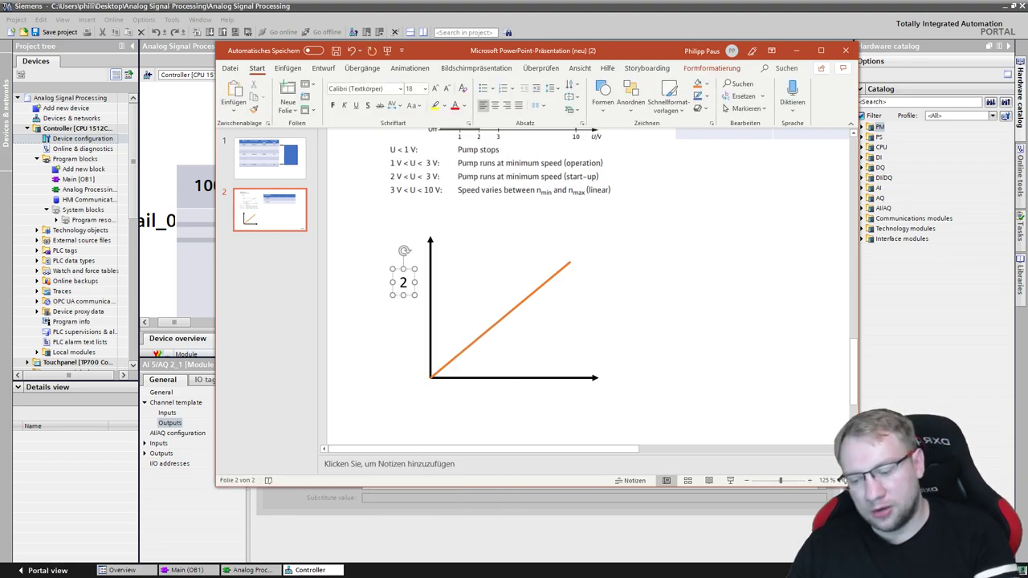
type(" l/s")
left_click(391, 265)
left_click_drag(406, 270, 400, 244)
left_click(400, 243)
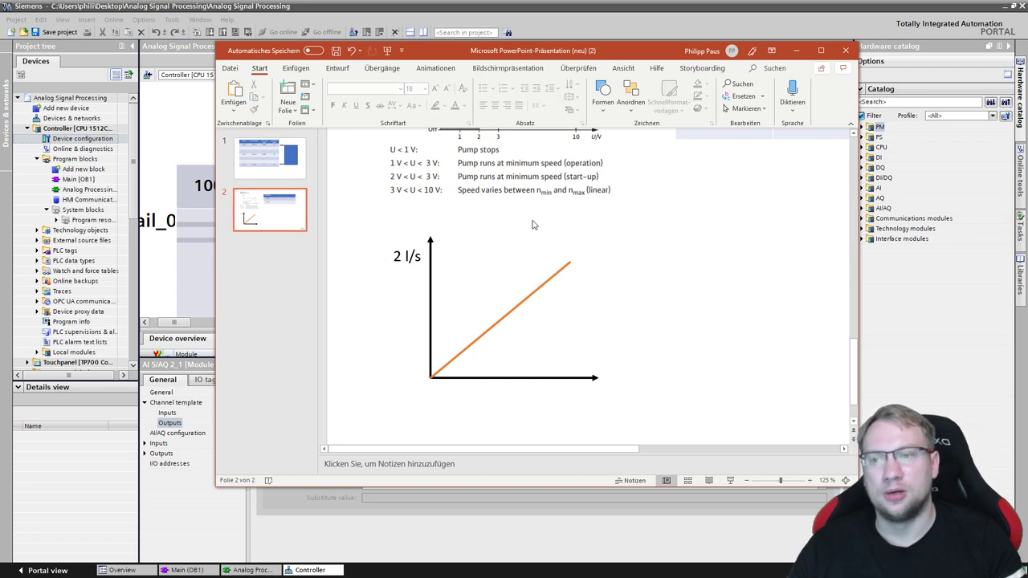
key("ctrl+v")
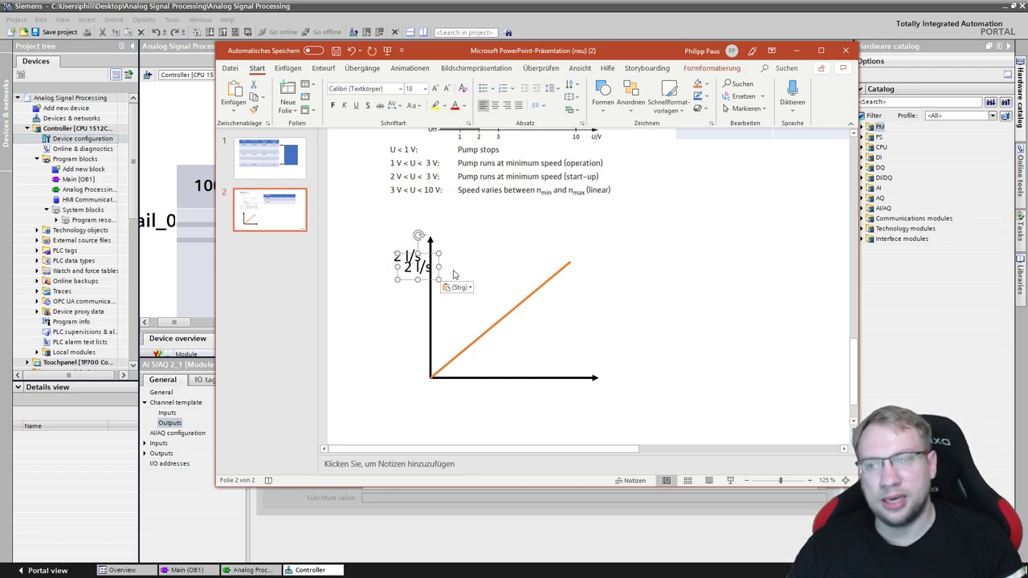
left_click_drag(412, 285, 567, 411)
Step: Change the copy at the x-axis end to read '100 %' over '10 V'
triple_click(571, 393)
type("100")
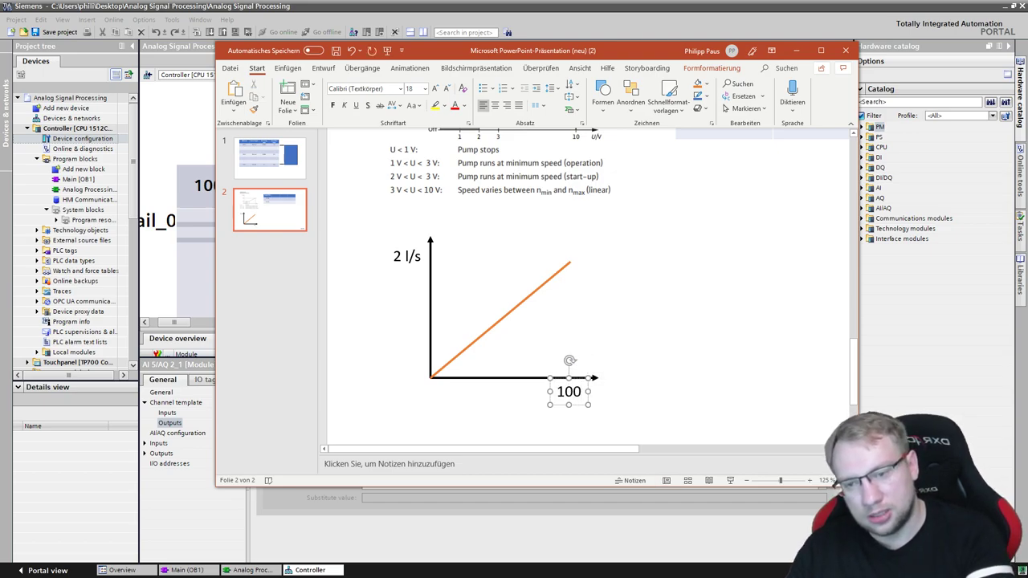
type(" %")
key("Return")
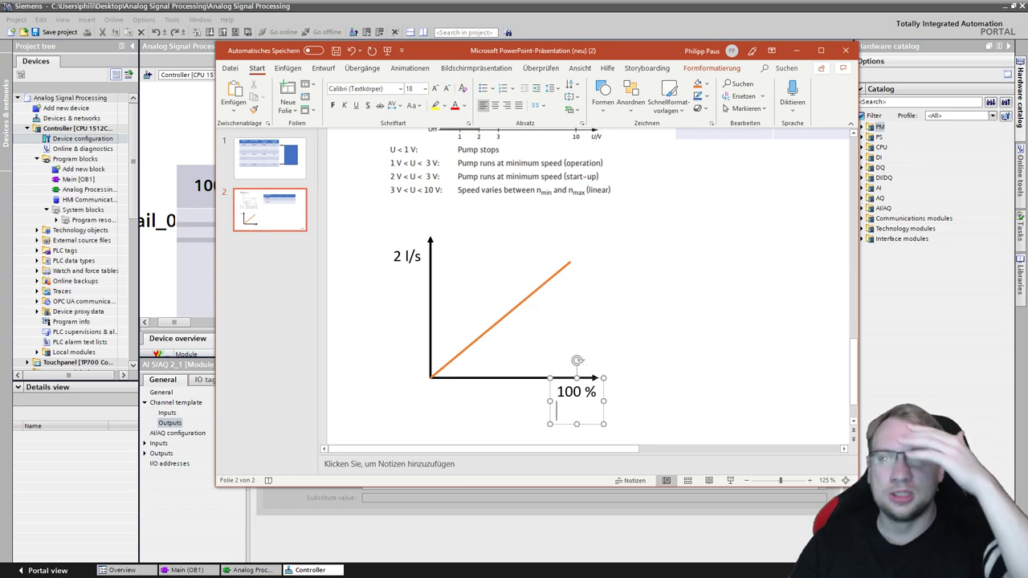
scroll(505, 204, "up", 2)
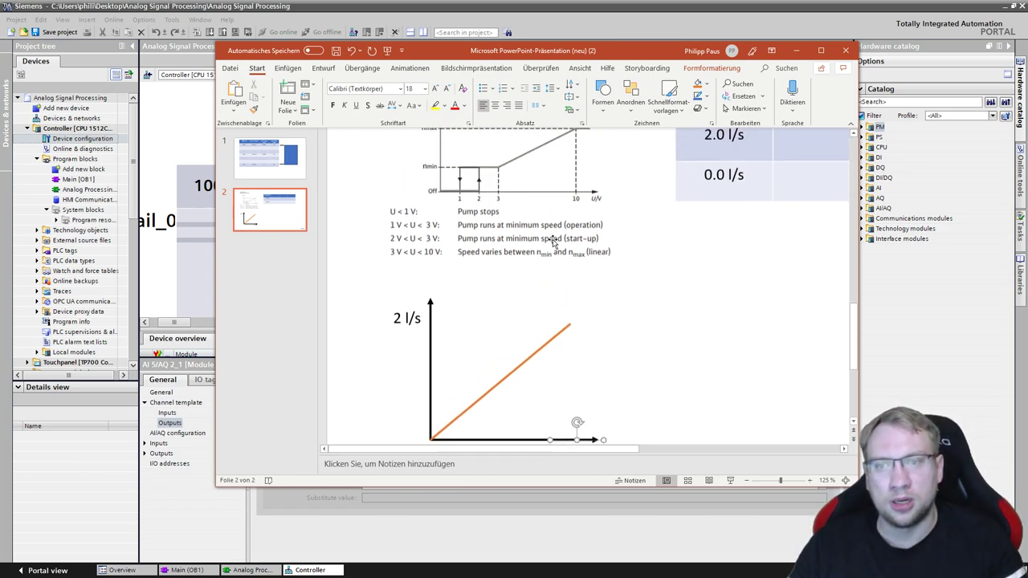
scroll(562, 197, "up", 2)
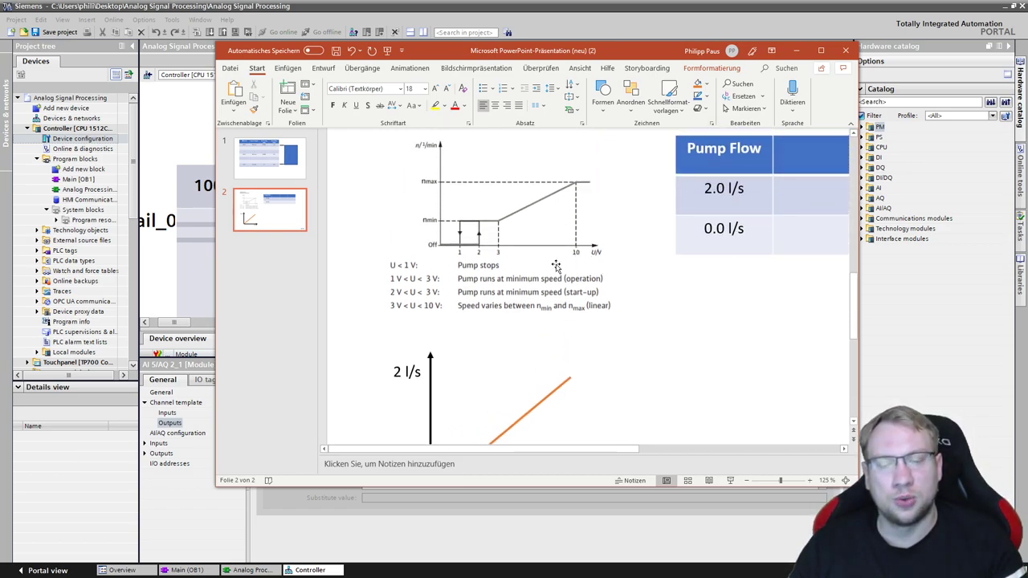
scroll(573, 441, "down", 1)
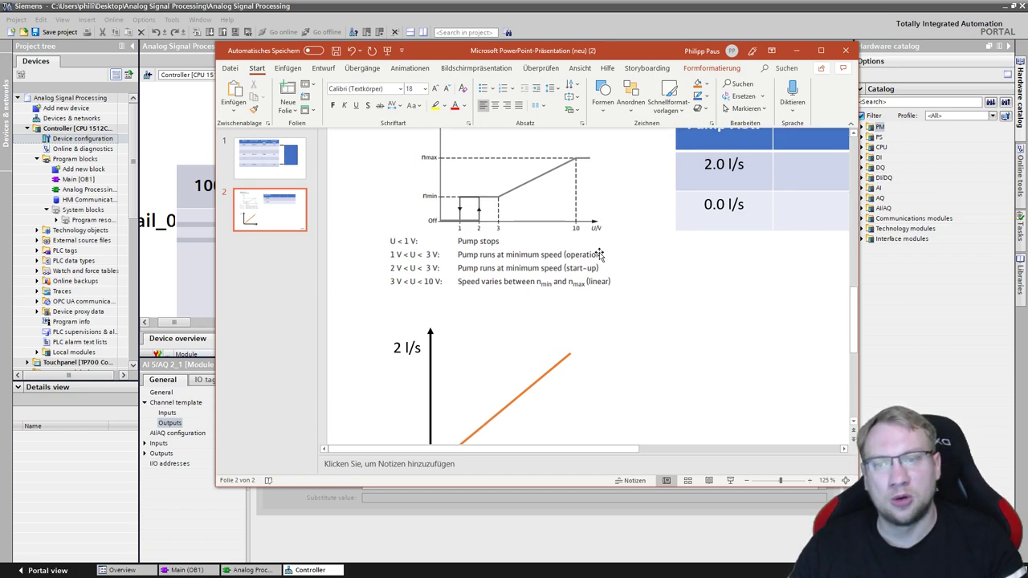
scroll(572, 388, "down", 1)
type("10 V")
left_click(634, 373)
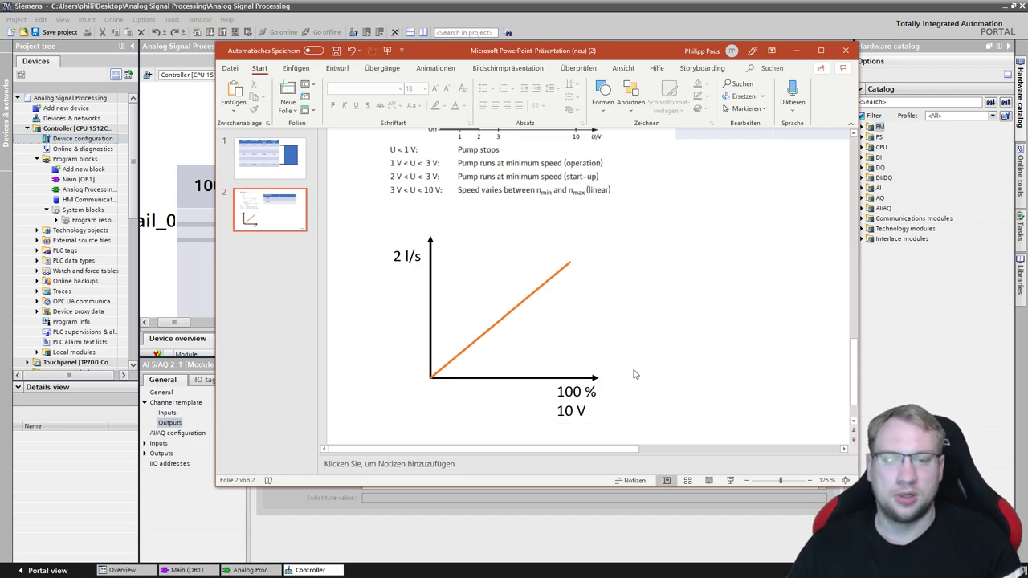
Step: Duplicate that label under the axis origin and edit it to '0 %' over '0 V'
left_click(584, 412)
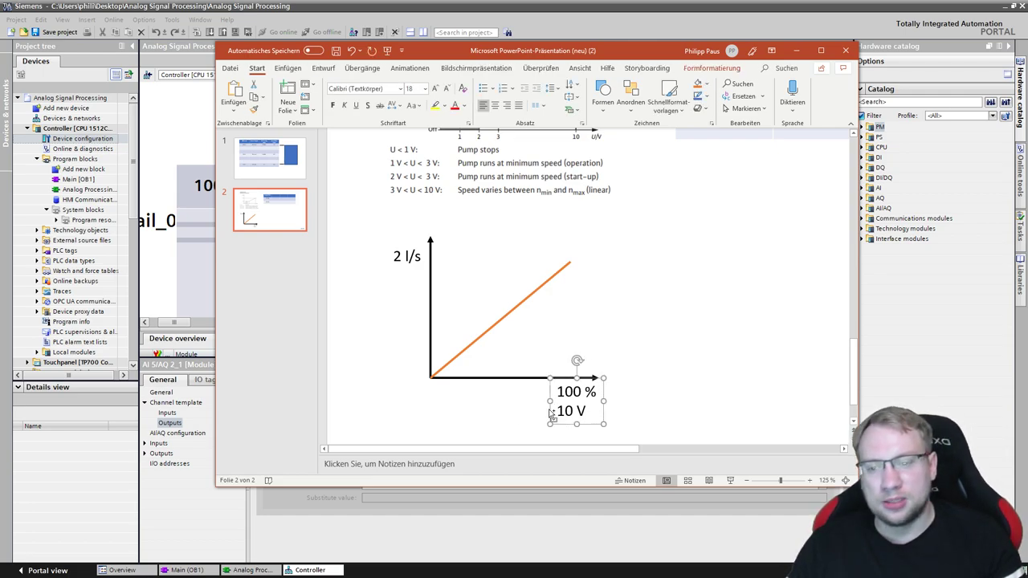
key("ctrl+c")
key("ctrl+v")
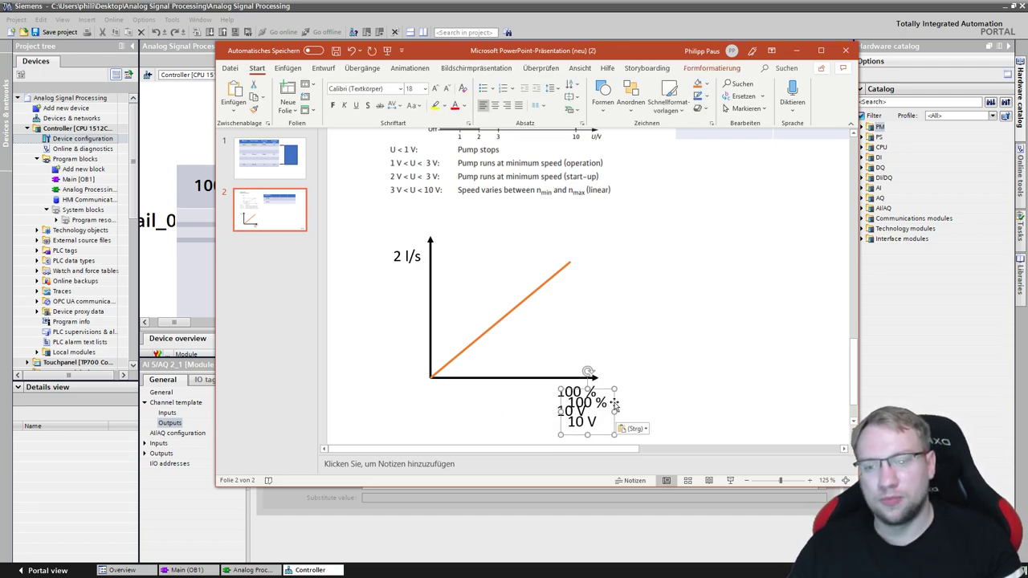
left_click_drag(615, 404, 440, 391)
double_click(406, 393)
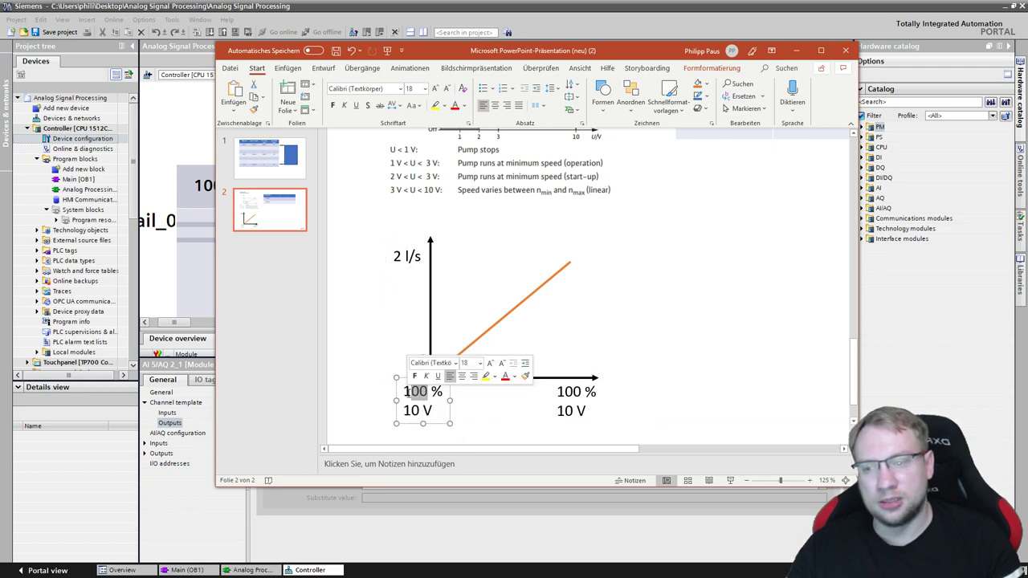
key("BackSpace")
type("0")
key("Down")
key("BackSpace")
left_click_drag(440, 393, 456, 396)
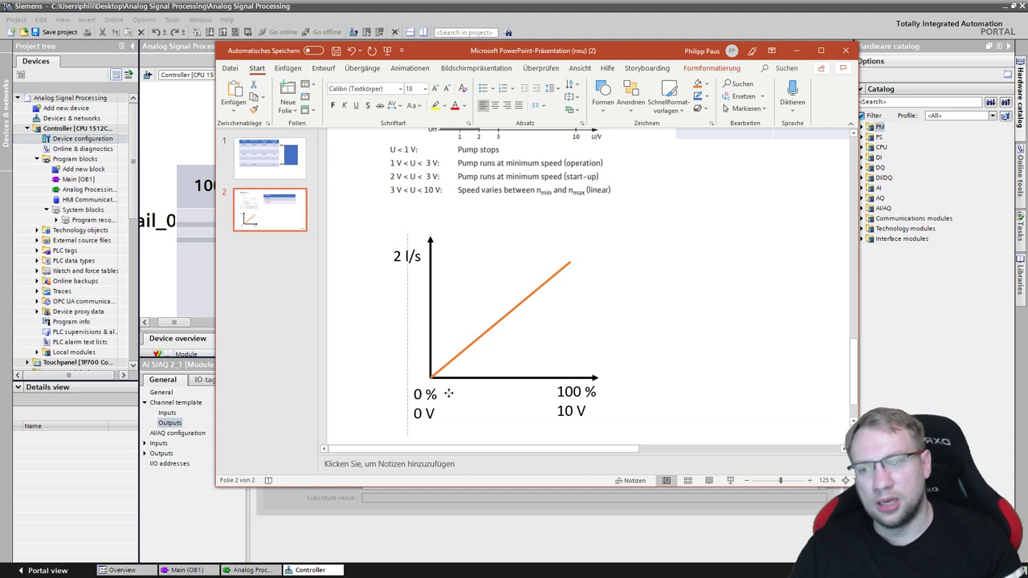
Step: Add a '0 l/s' label at the axis origin from a copy of the 2 l/s label
left_click(408, 257)
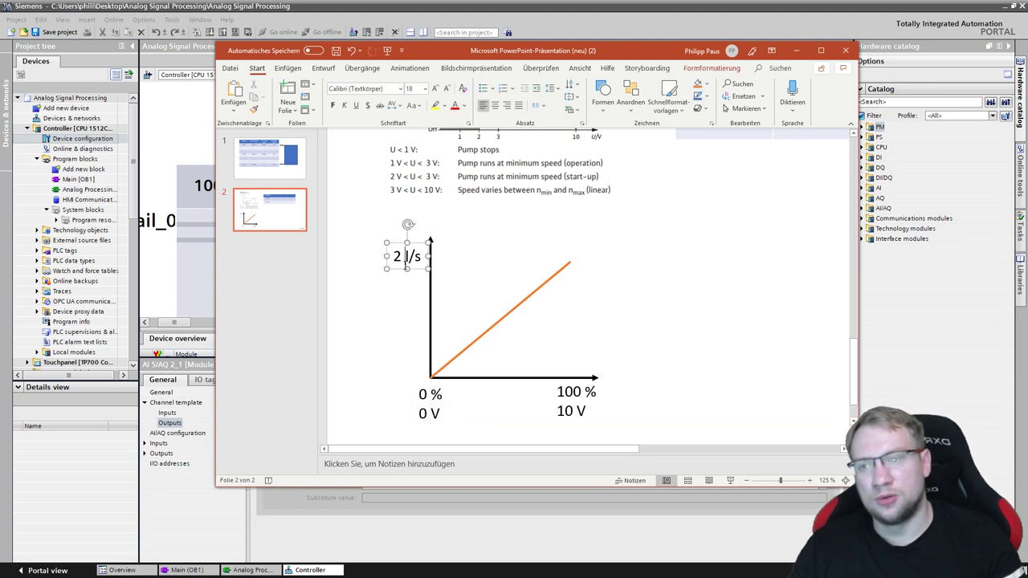
left_click(390, 367)
key("ctrl+v")
left_click_drag(408, 281, 398, 382)
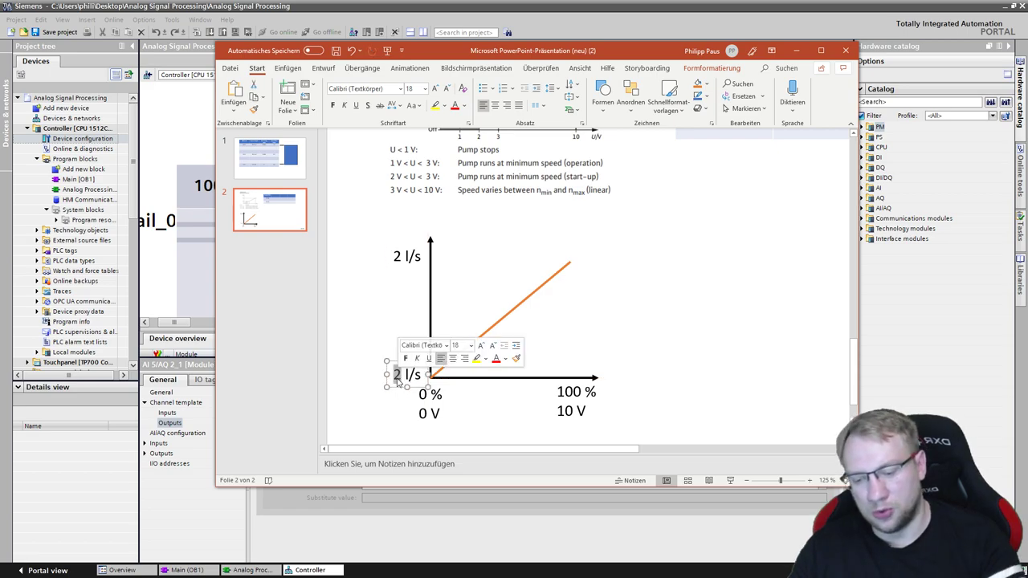
type("0")
left_click(515, 336)
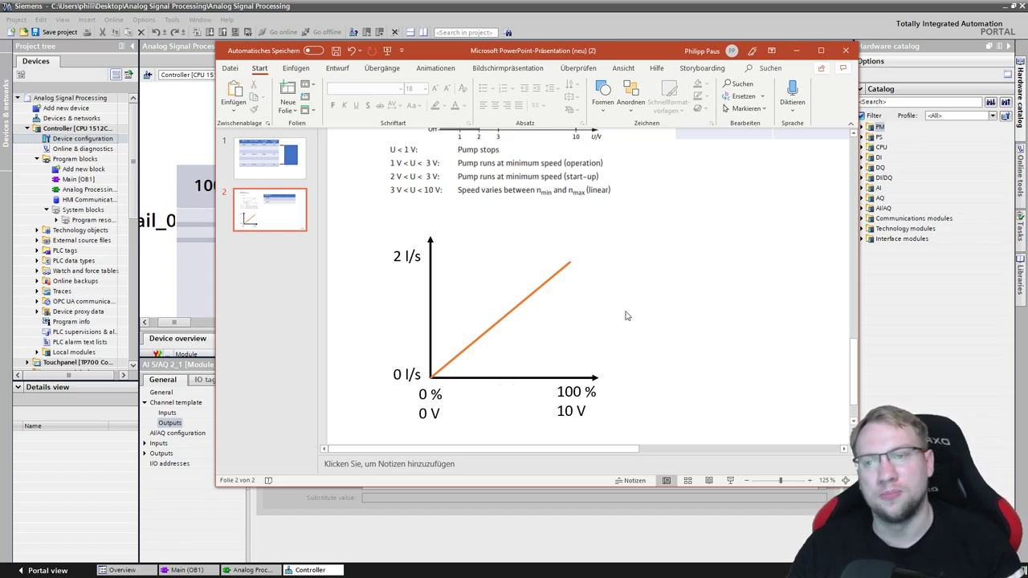
Step: Maximize the PowerPoint window to show the Pump Flow table
scroll(628, 315, "up", 2)
scroll(628, 316, "up", 2)
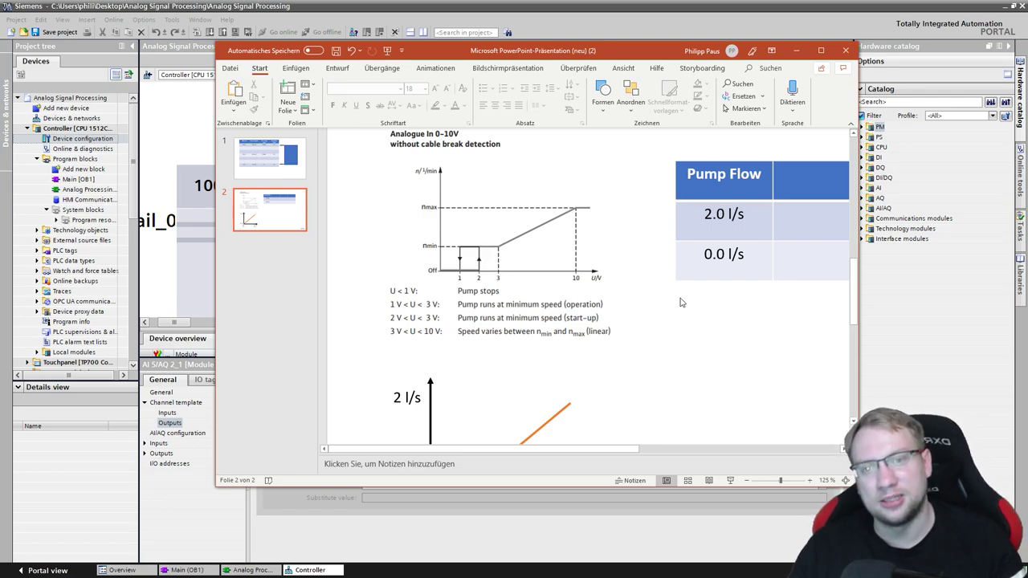
scroll(684, 305, "down", 2)
scroll(683, 306, "down", 1)
scroll(679, 201, "up", 2)
double_click(673, 55)
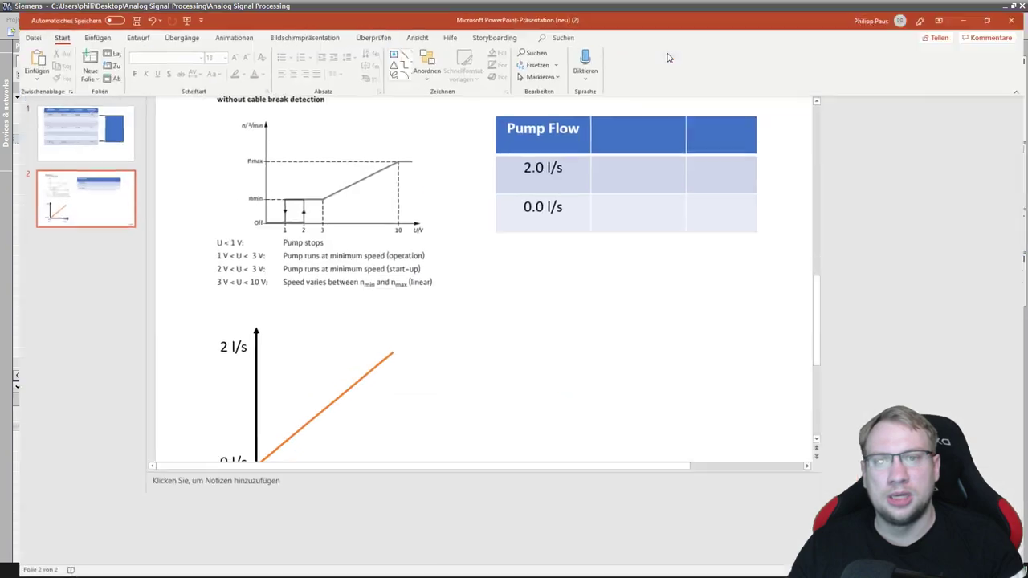
scroll(391, 417, "down", 2)
scroll(535, 380, "down", 1)
scroll(535, 381, "up", 1)
scroll(535, 381, "up", 2)
Step: Fill the second column with a 'PLC Output' heading and the values 10.0 V and 0.0 V
left_click(644, 177)
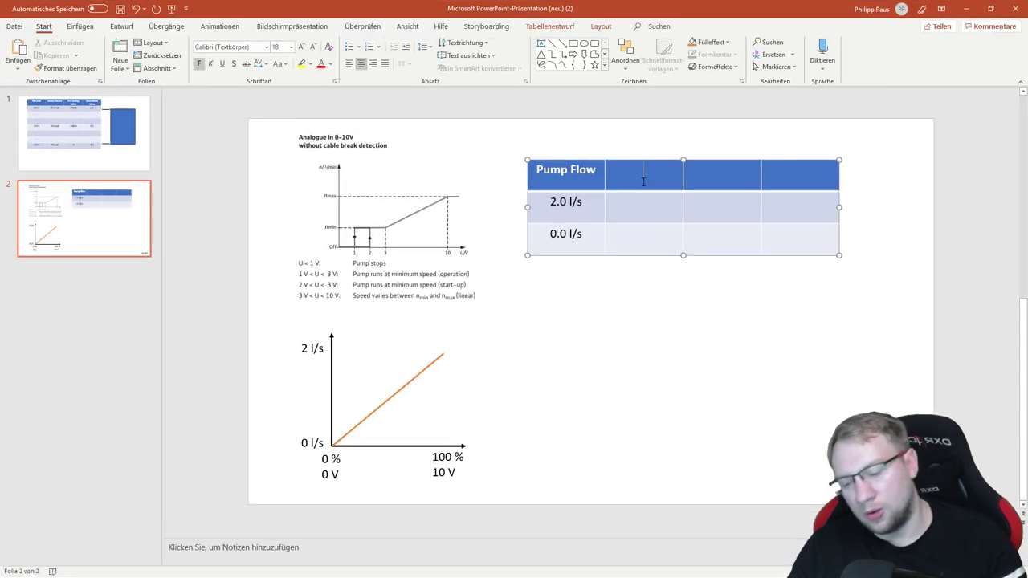
type("PLC Output Voltage")
key("Down")
type("0 V10")
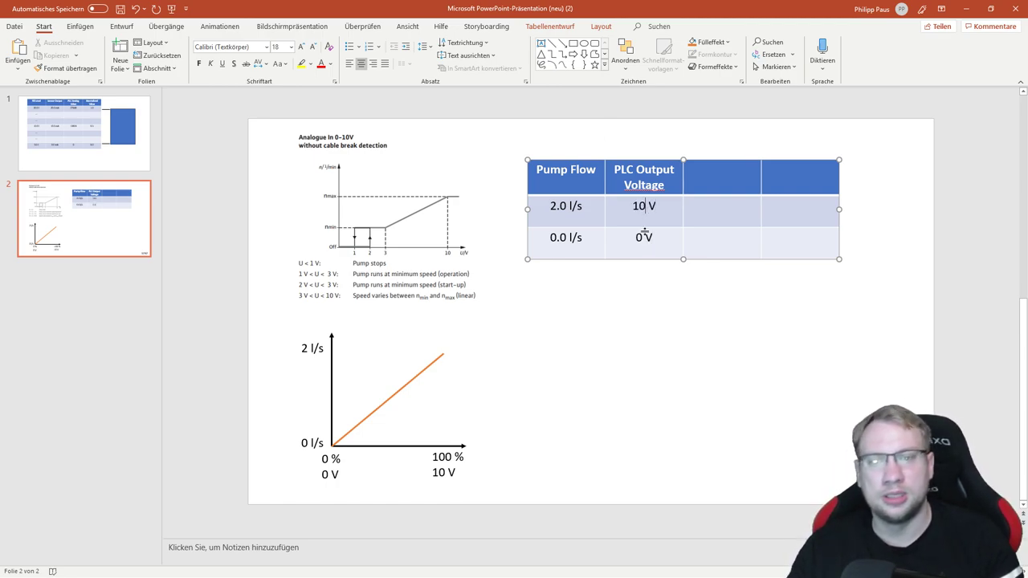
type(".0")
type(".0")
double_click(626, 185)
key("BackSpace")
key("BackSpace")
left_click(716, 298)
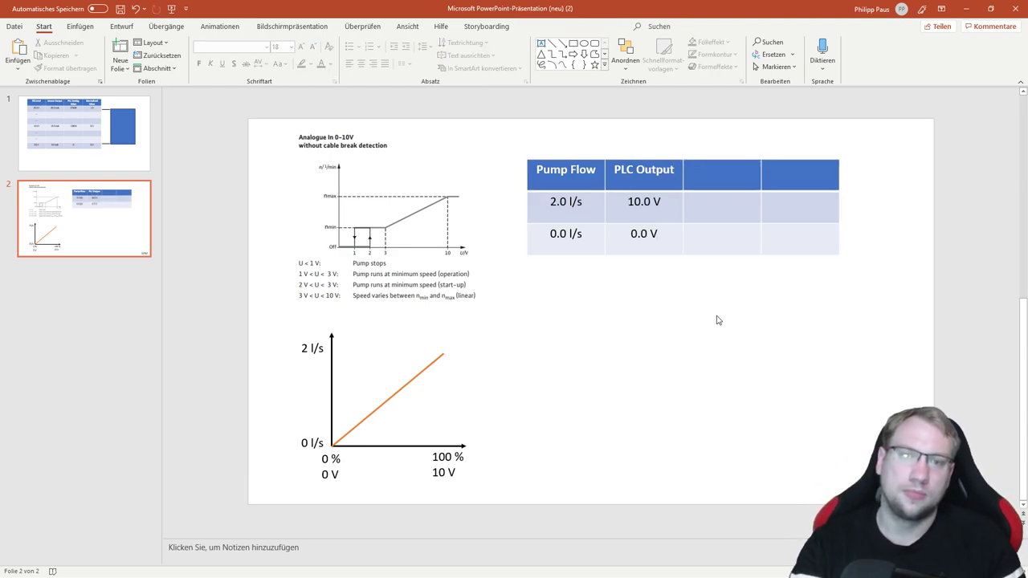
Step: Set the AI 5/AQ 2 output range to 0..10, keeping the Voltage output type
left_click(967, 8)
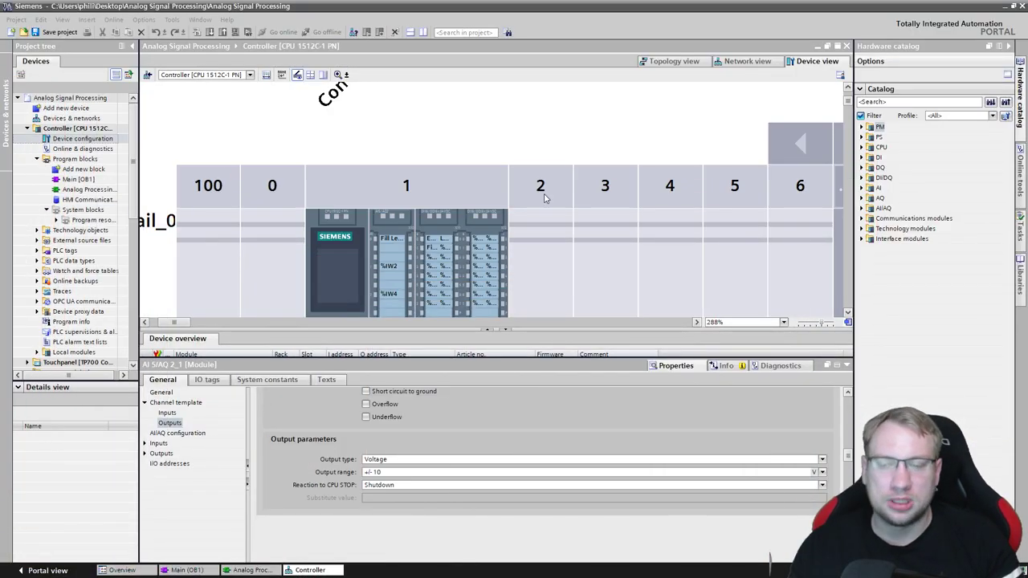
left_click(663, 104)
left_click(392, 257)
scroll(539, 440, "down", 1)
scroll(539, 440, "down", 1)
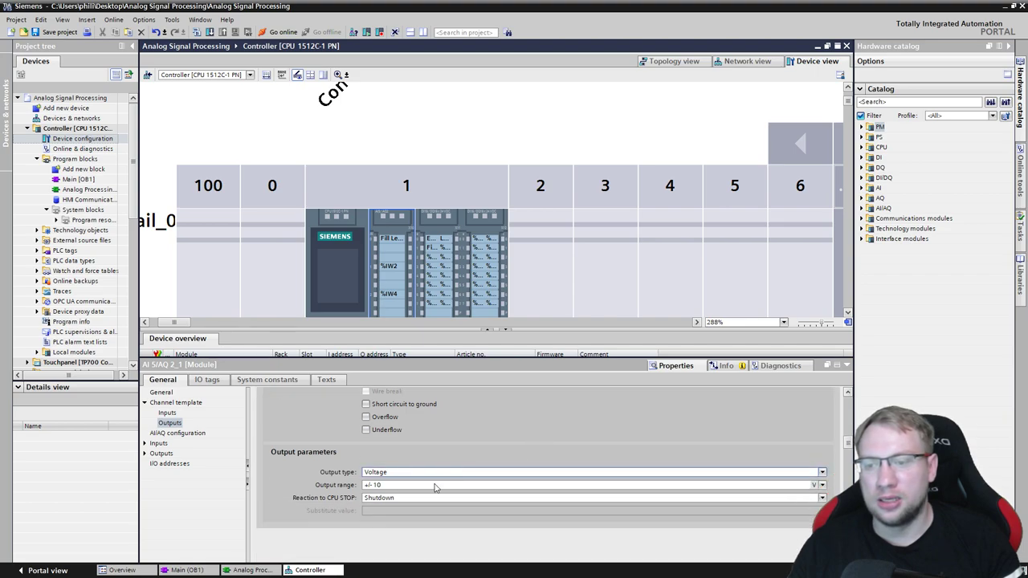
left_click(404, 487)
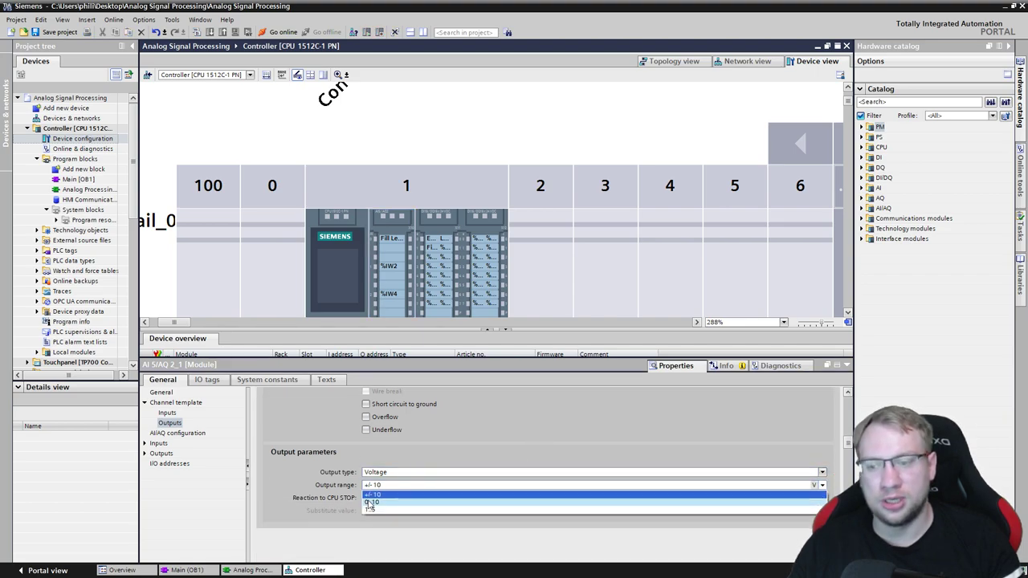
left_click(401, 504)
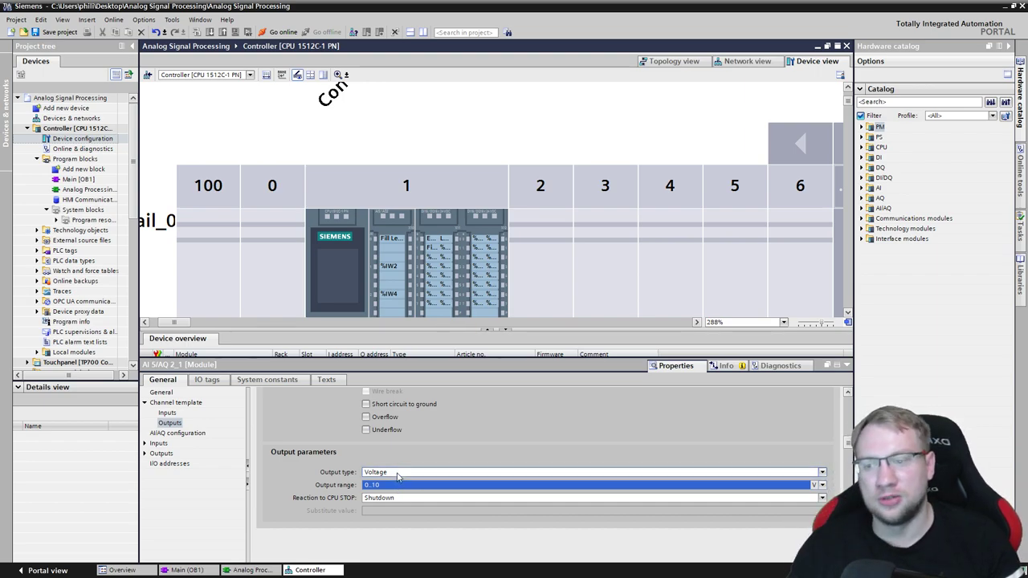
left_click(687, 472)
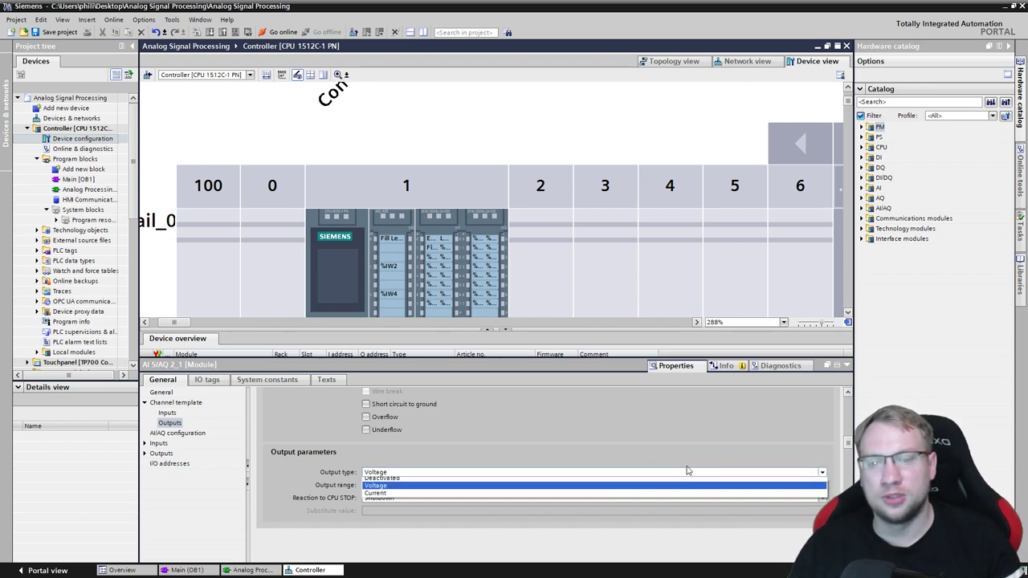
left_click(397, 489)
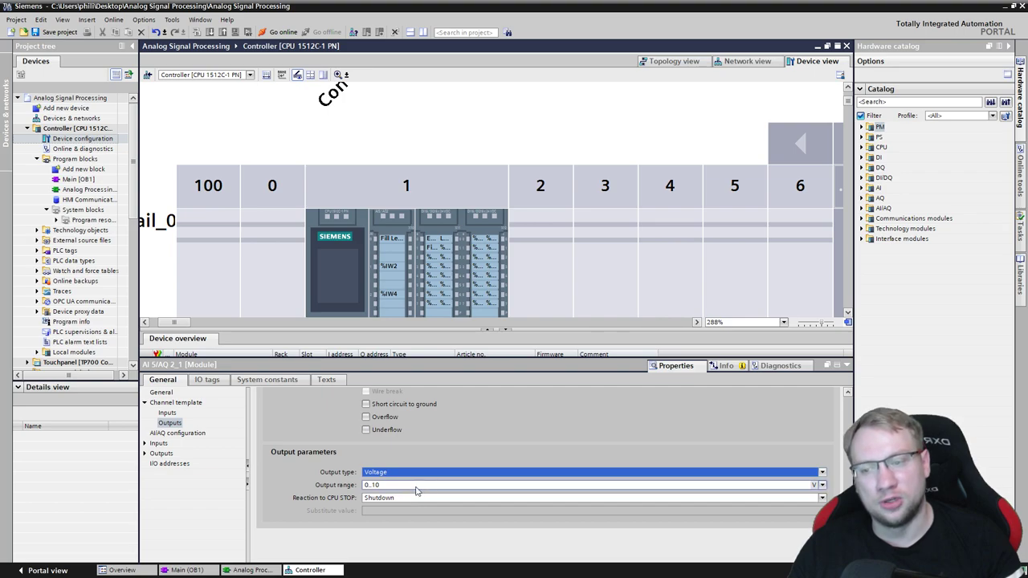
Step: Save the TIA Portal project and return to the Pump Flow slide
scroll(463, 457, "up", 2)
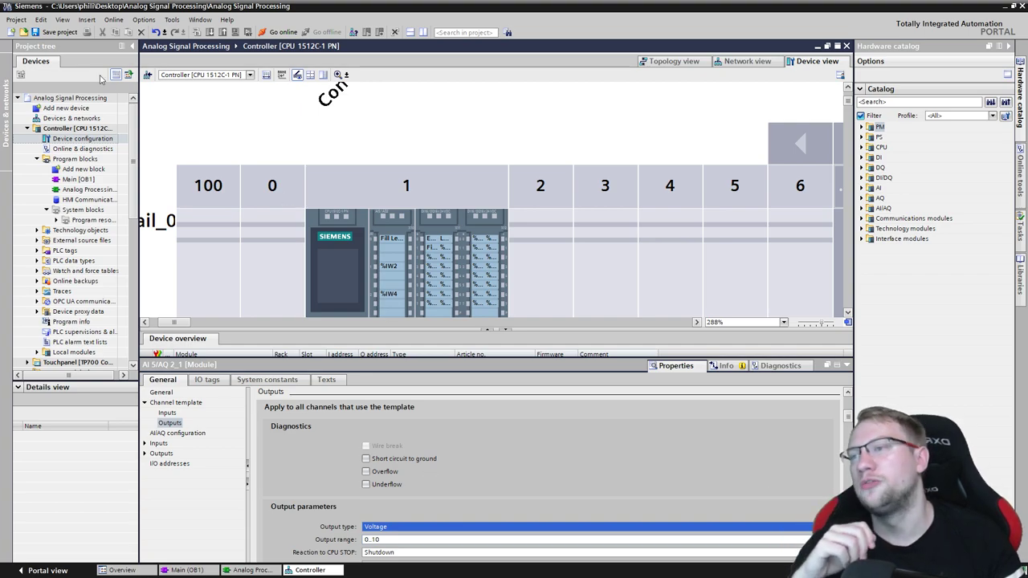
left_click(66, 32)
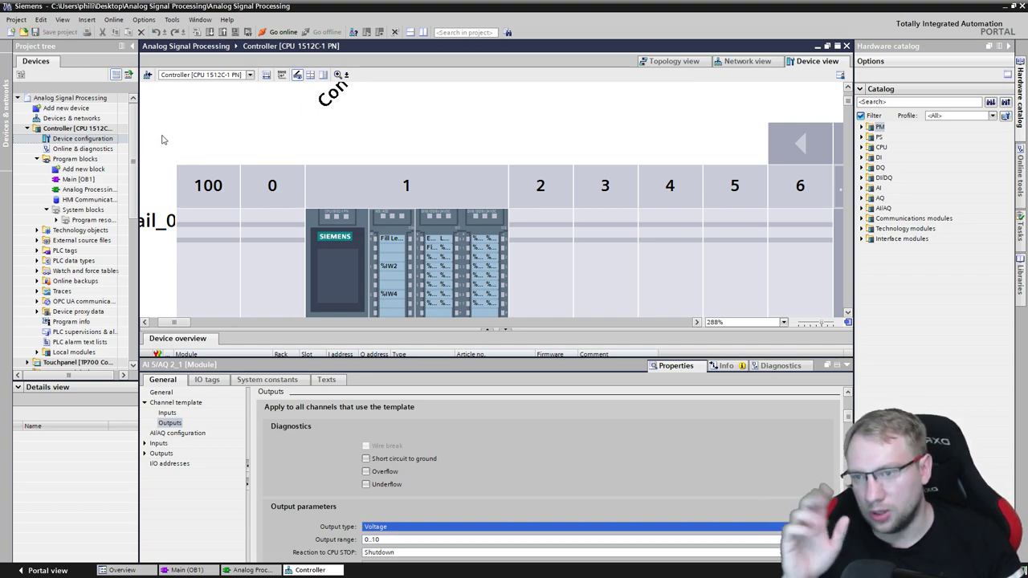
left_click(194, 131)
key("alt+Tab")
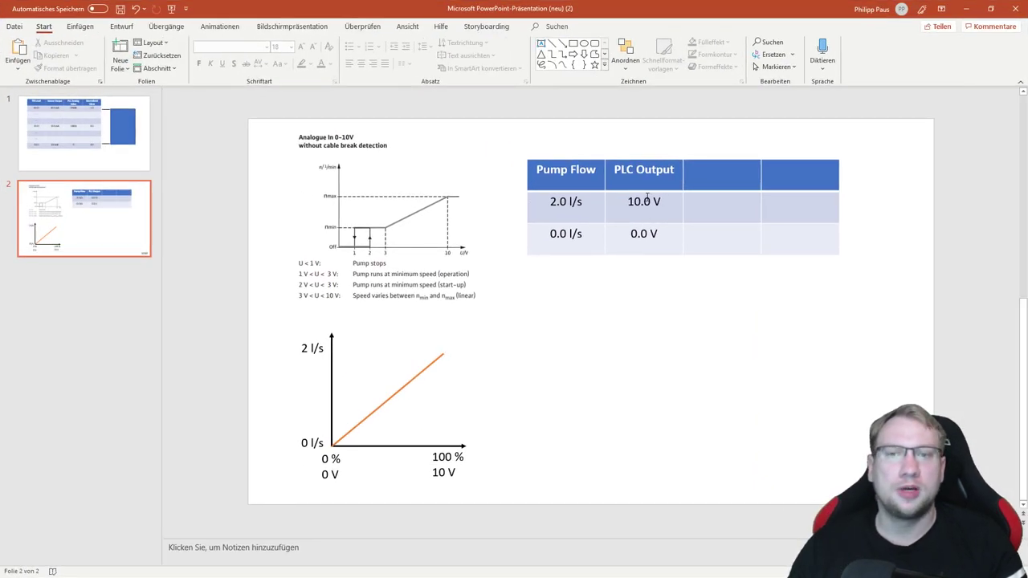
Step: Check the 10.0 V table value, then show the Analog Output tag's properties (Int, %QW0)
double_click(641, 202)
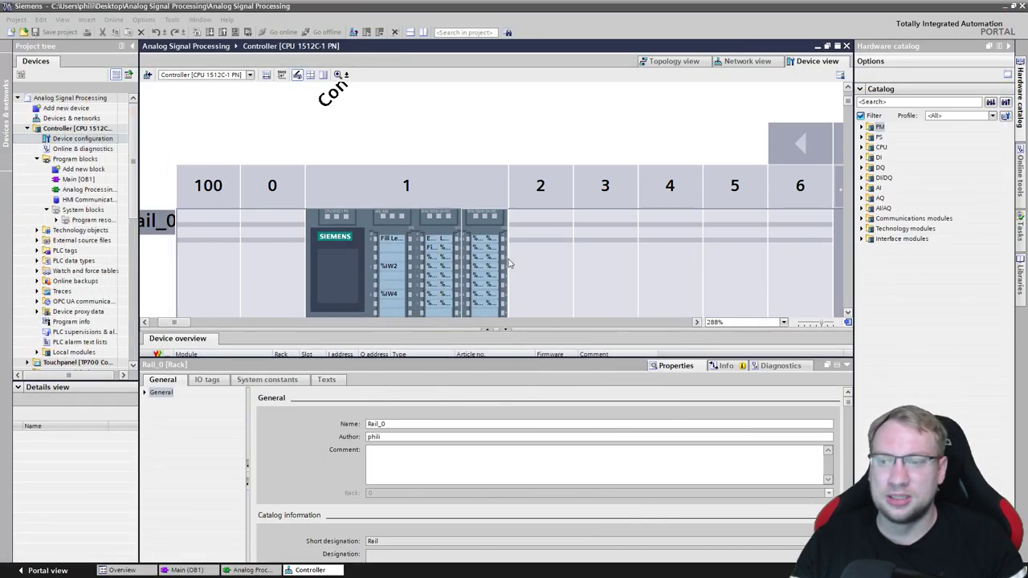
scroll(456, 276, "up", 3)
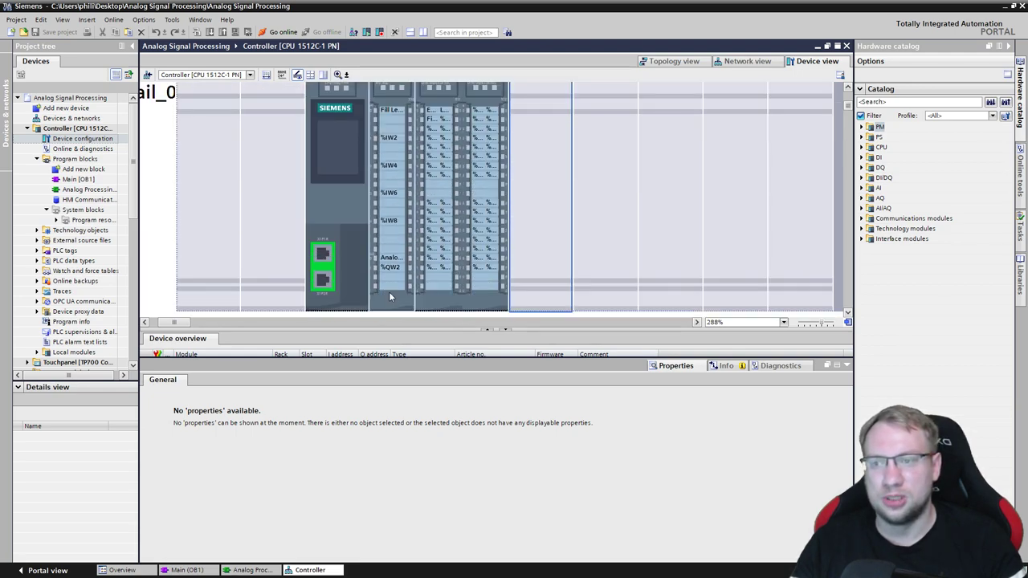
left_click(389, 259)
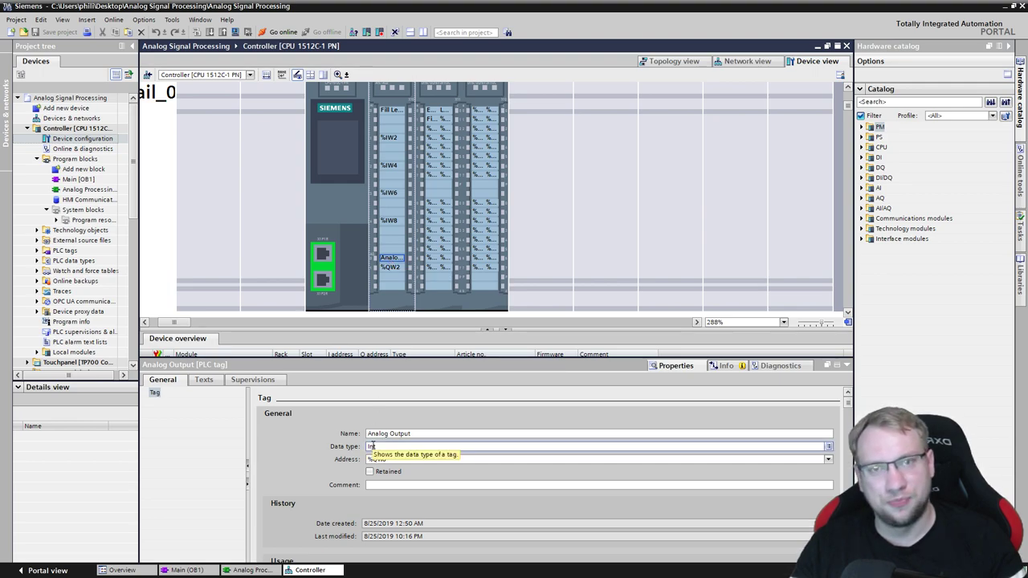
Step: Fill the Pump Flow table's third column with header 'Integer Value' and values 0 and 32767
key("alt+Tab")
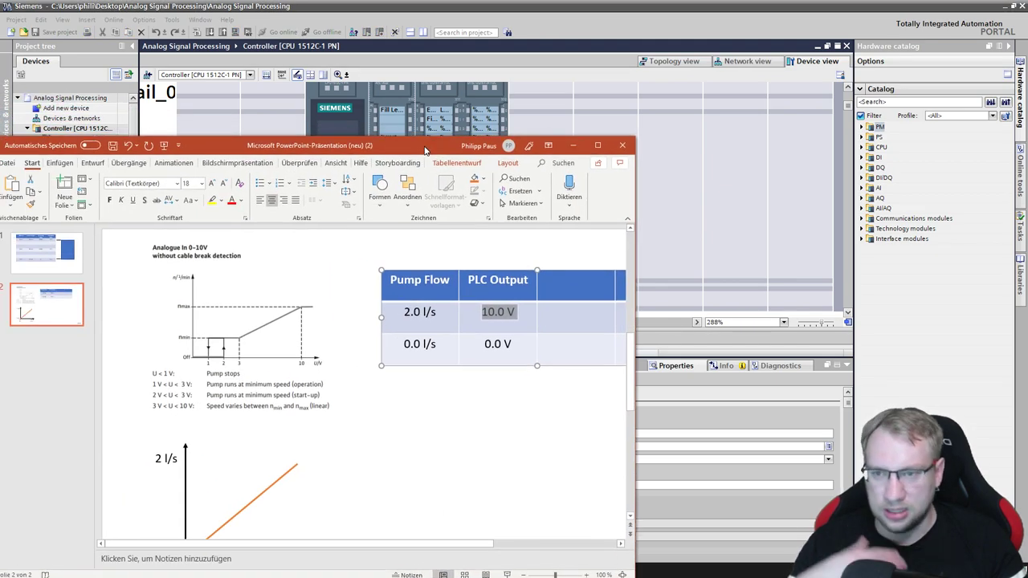
key("Tab")
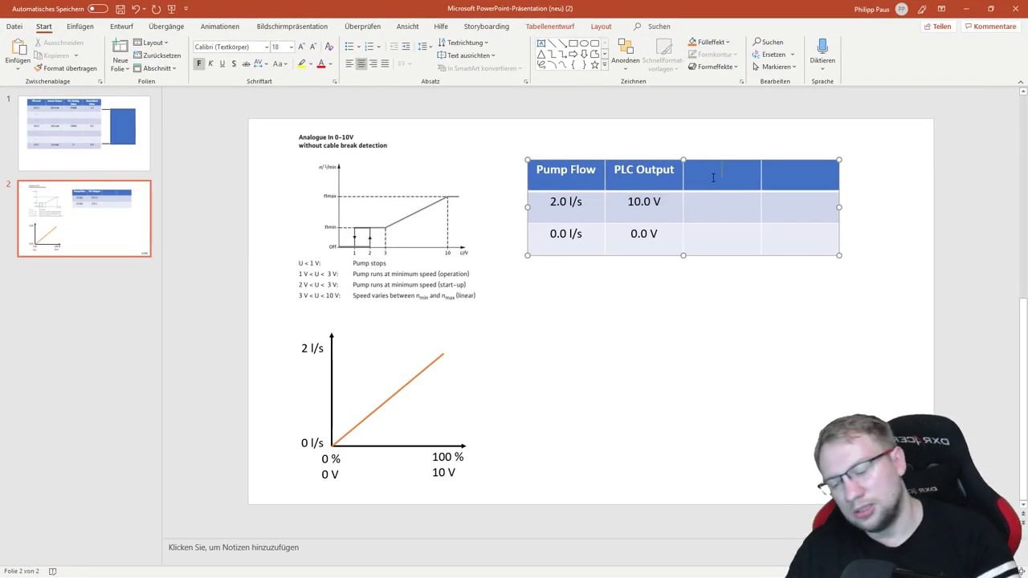
key("Down")
type("0")
key("Up")
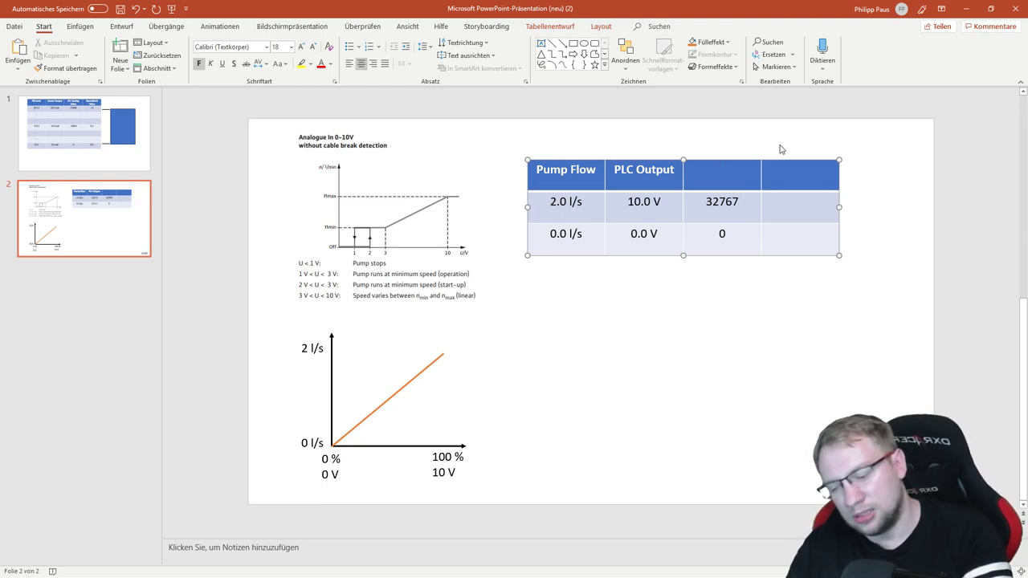
type("Integer Value")
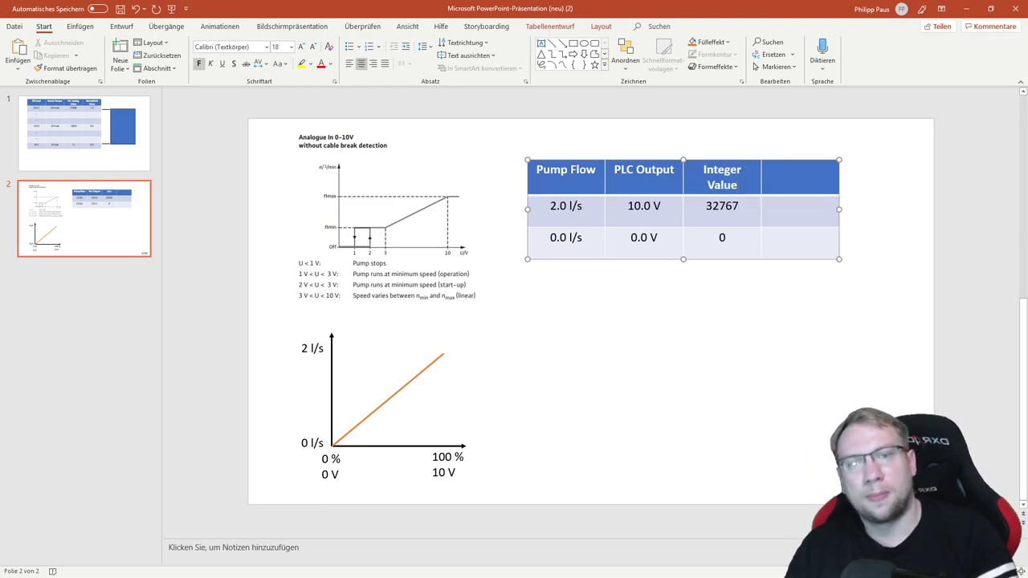
Step: Deselect the table and save the presentation
left_click(627, 351)
key("ctrl+s")
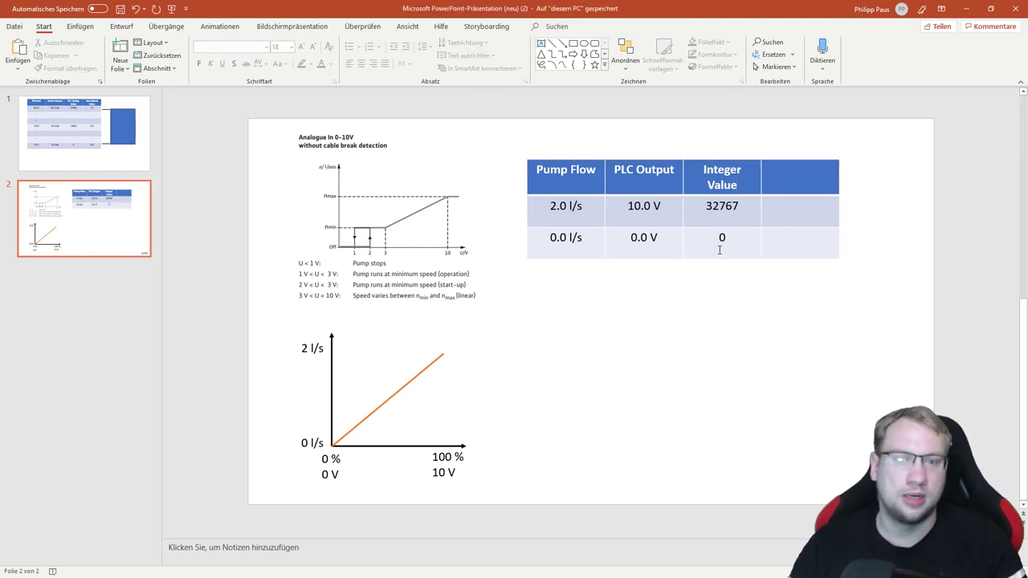
left_click(722, 239)
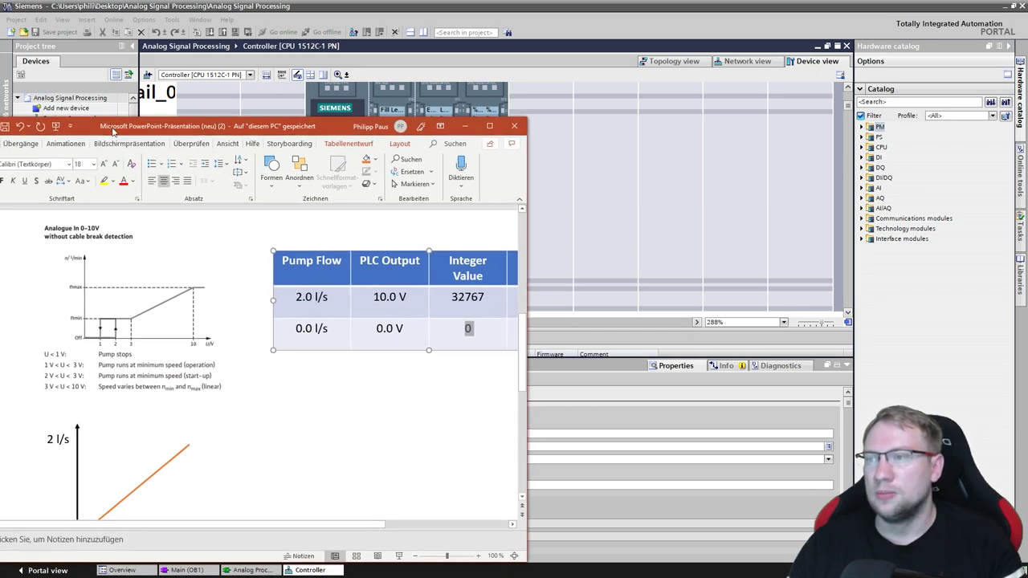
Step: Move the presentation window aside and drag the HMI slider from 50 down to 16
left_click_drag(114, 131, 302, 135)
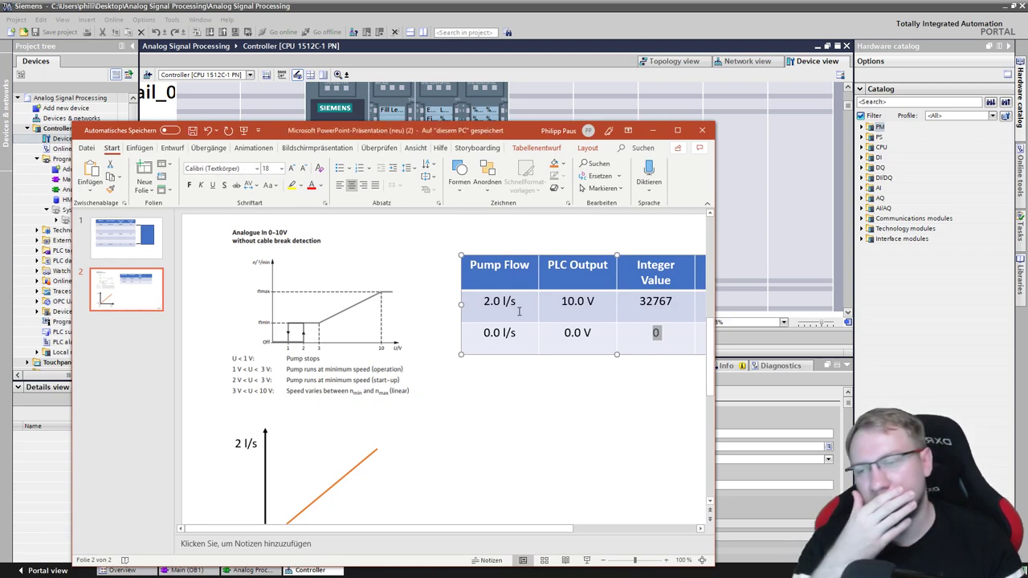
left_click_drag(433, 133, 0, 137)
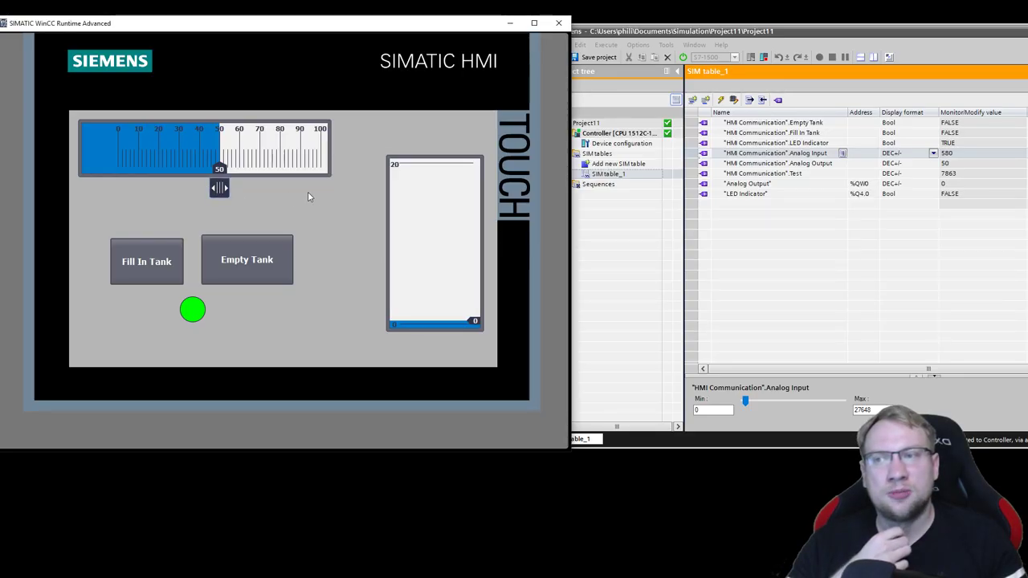
mouse_move(220, 188)
left_mouse_down()
mouse_move(128, 188)
mouse_move(340, 195)
mouse_move(129, 188)
mouse_move(343, 186)
left_mouse_up()
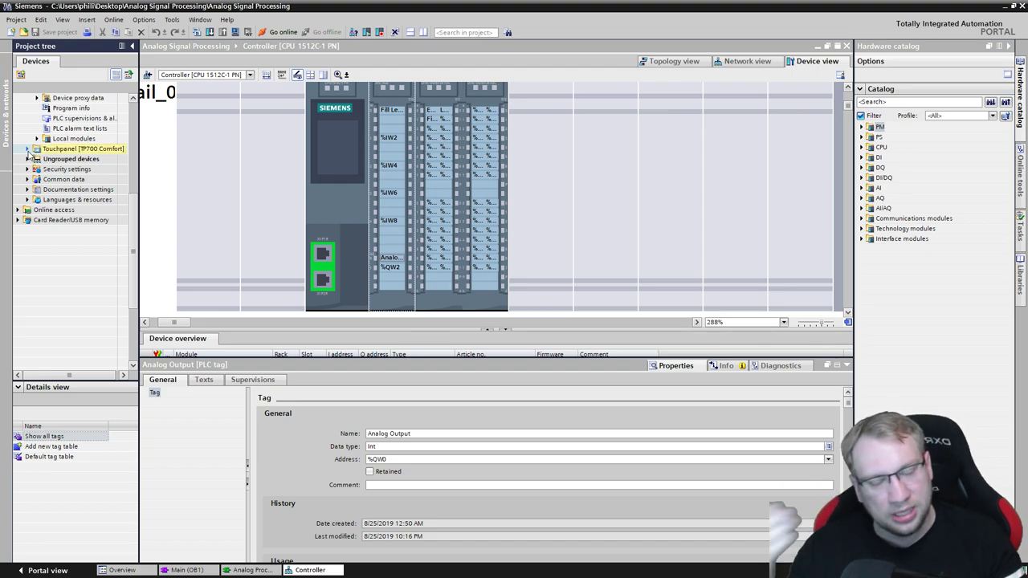
Step: Open Screen_1 from the Touchpanel's Screens folder
left_click(27, 149)
left_click(36, 190)
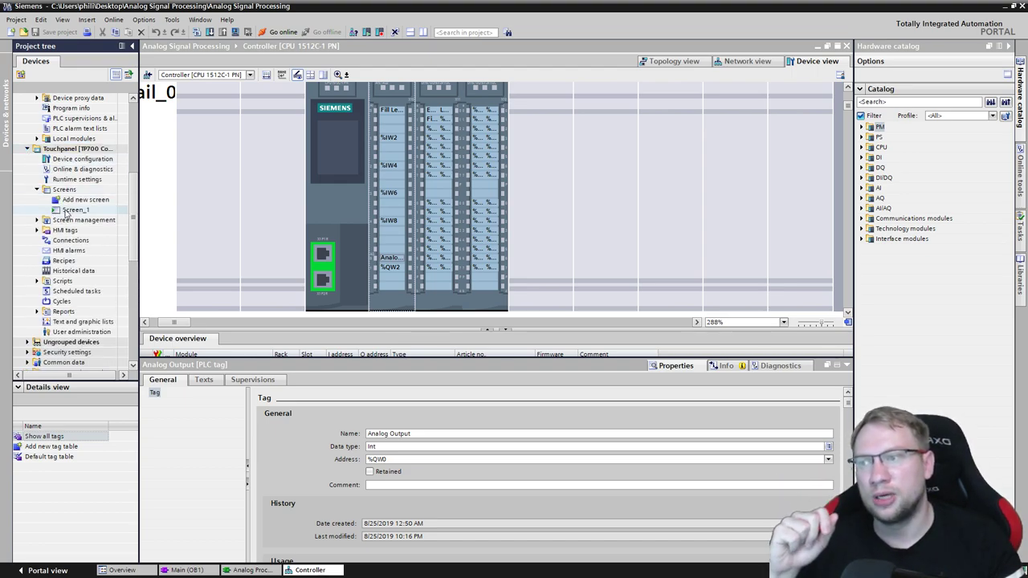
double_click(70, 210)
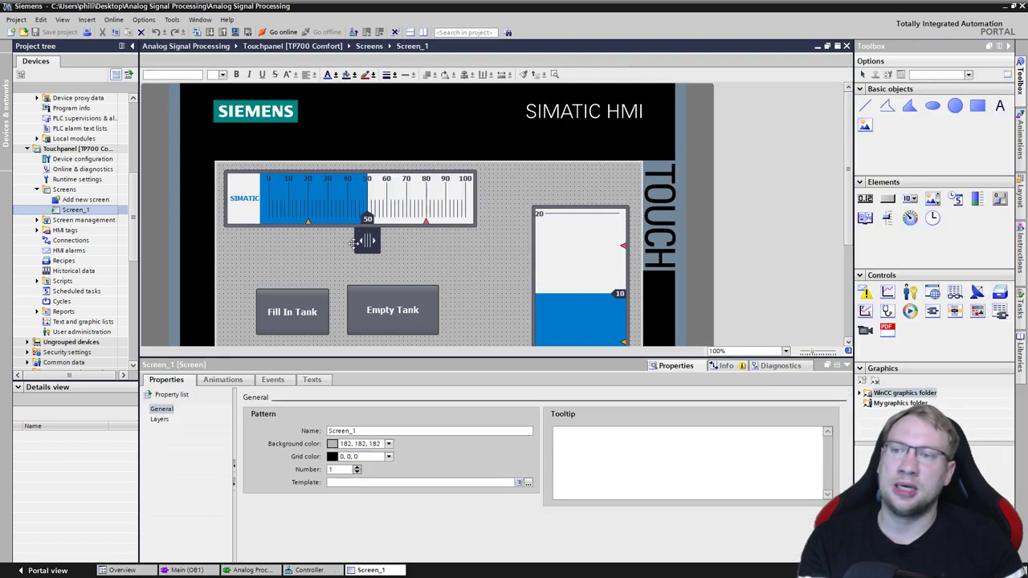
Step: Set the slider's maximum scale value to 20 and check its Analog Output process tag
left_click(337, 213)
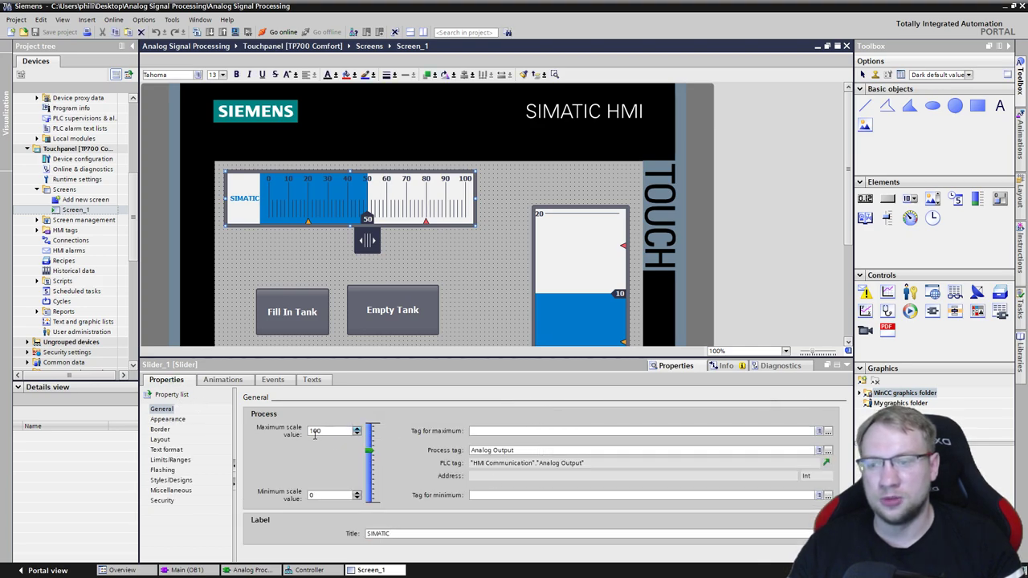
left_click(284, 435)
type("20")
key("Return")
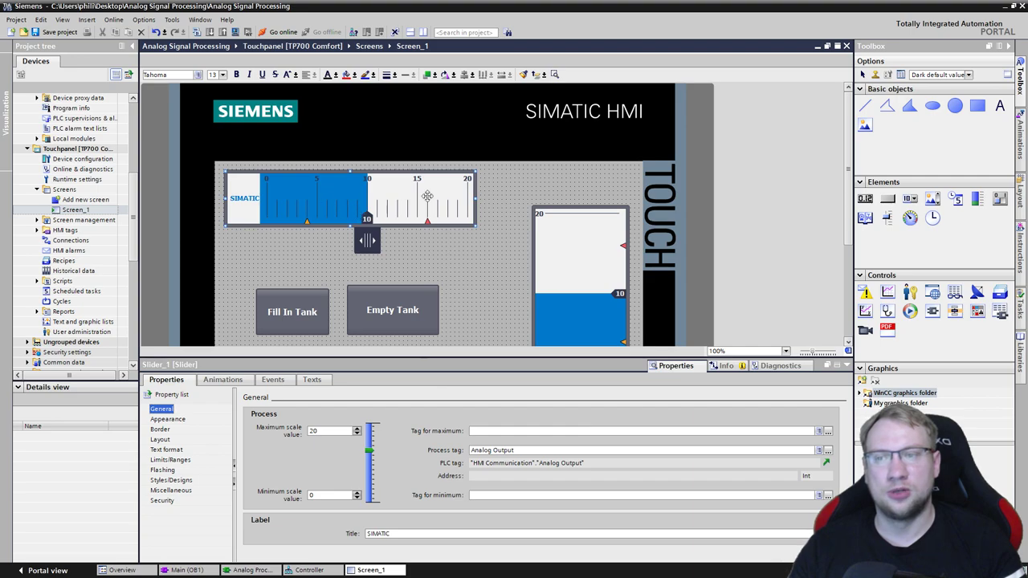
left_click(483, 452)
left_click(471, 333)
left_click(357, 201)
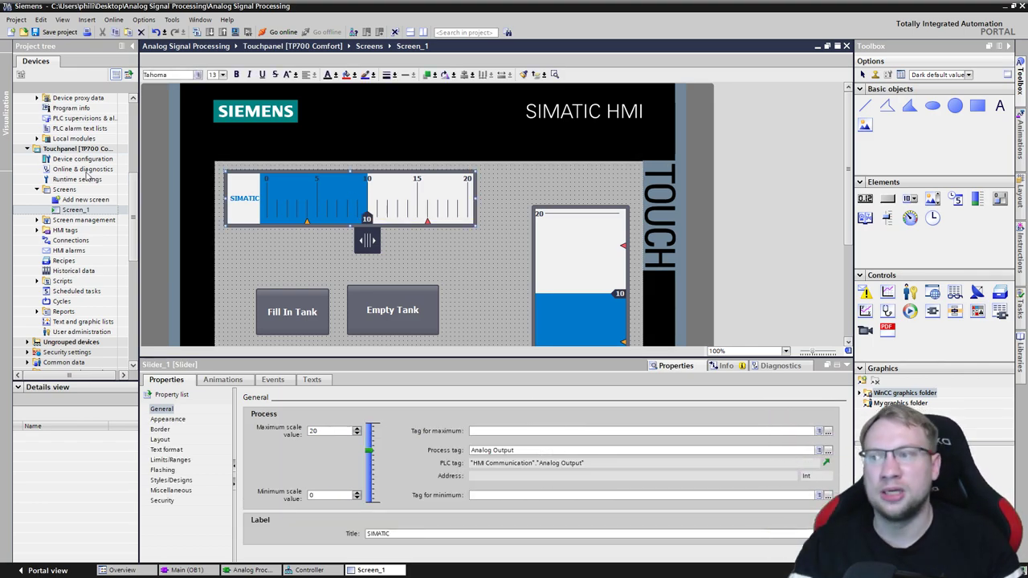
Step: In HMI Communication [DB1], change Analog Output's data type to Real
scroll(91, 187, "up", 7)
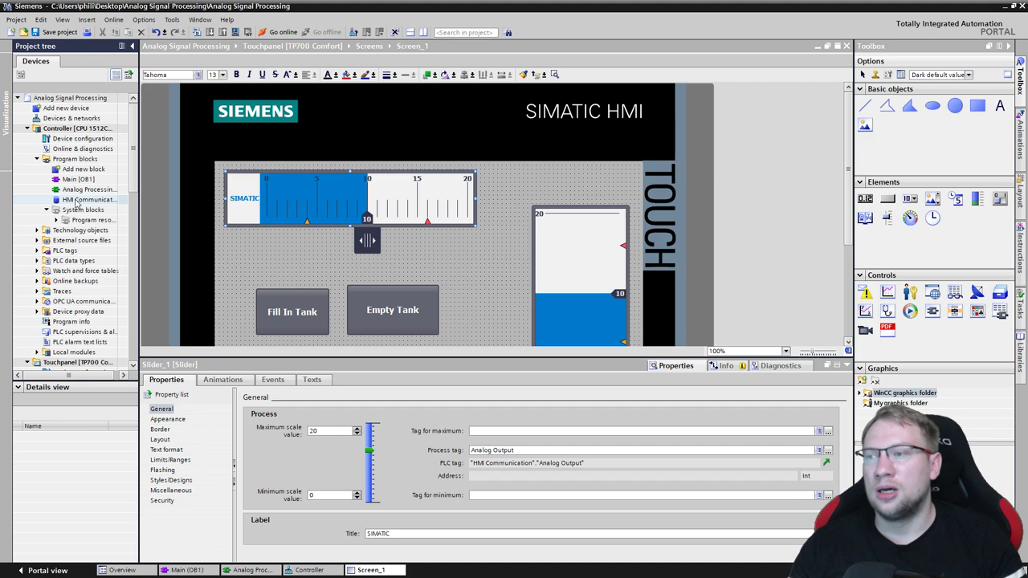
double_click(77, 201)
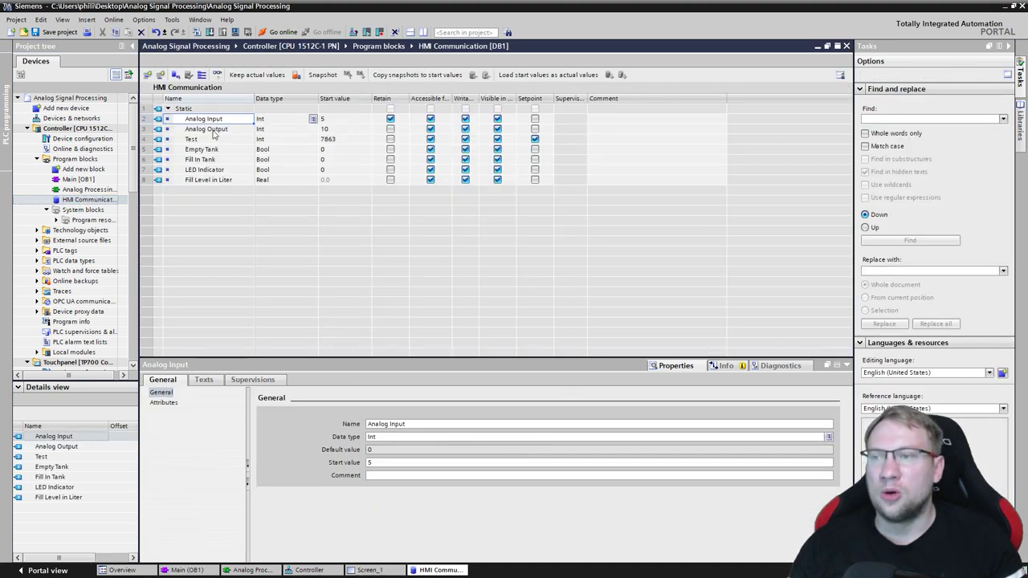
left_click(148, 129)
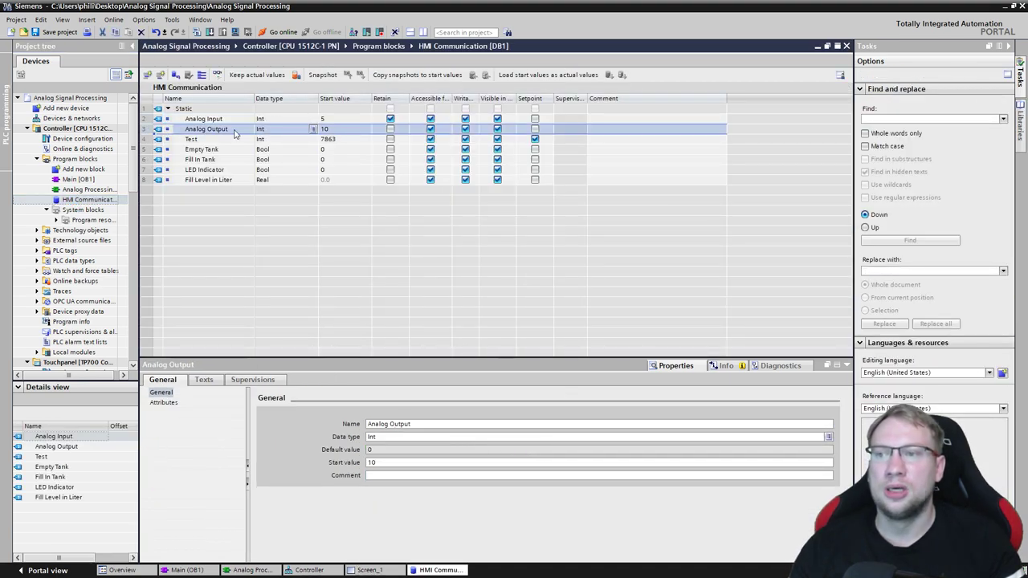
left_click(265, 131)
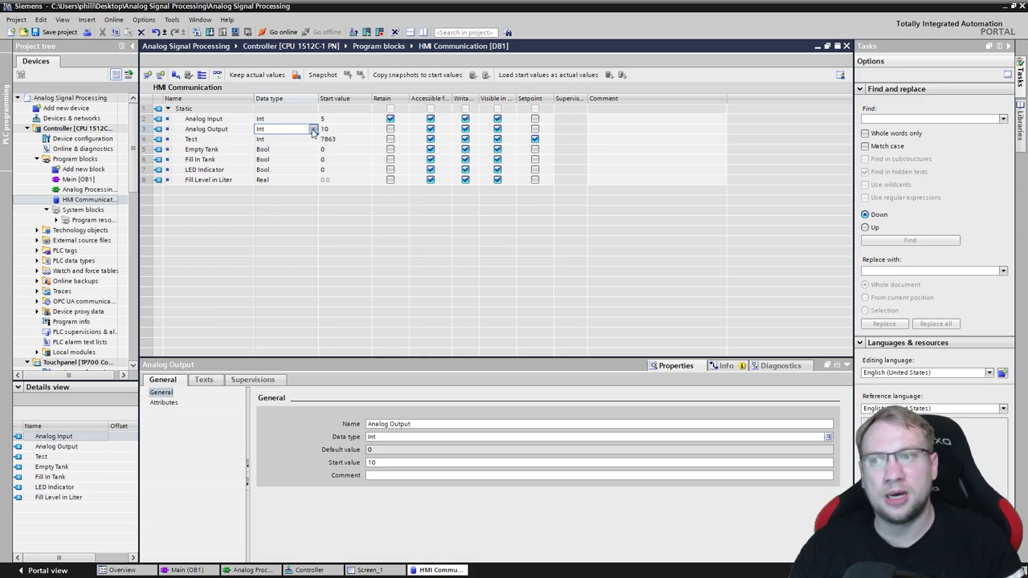
left_click(312, 130)
scroll(277, 185, "down", 3)
scroll(277, 185, "down", 3)
scroll(277, 181, "down", 3)
left_click(280, 129)
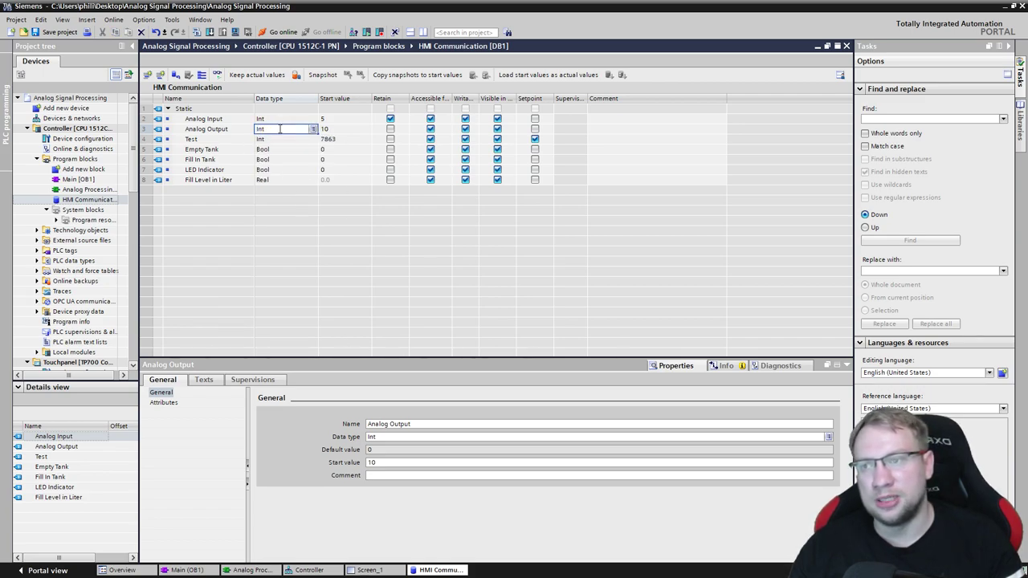
type("Real")
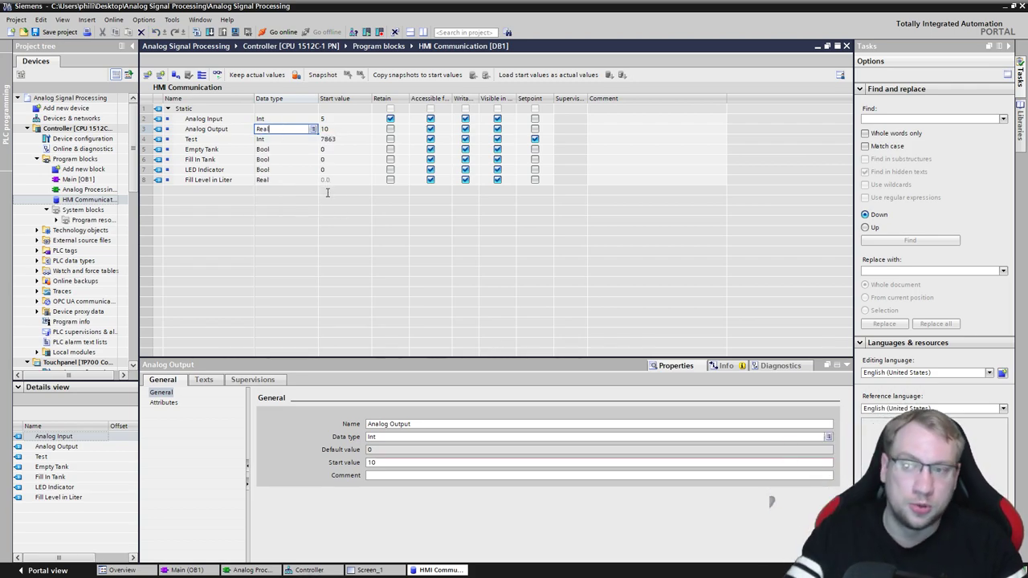
key("Return")
Step: Keep Analog Output's start value at 0.0 and save the project
left_click(366, 130)
key("Return")
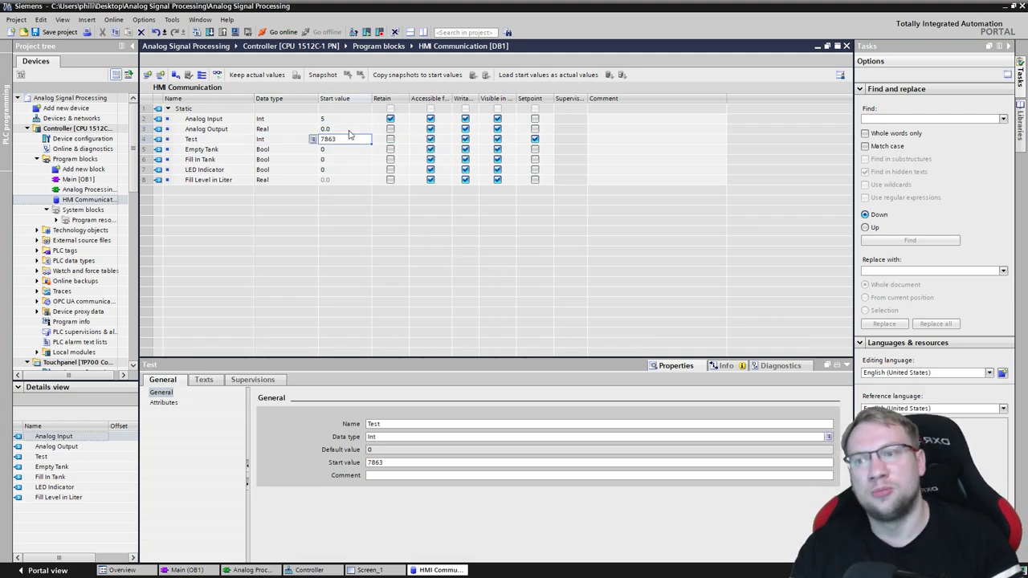
left_click(145, 128)
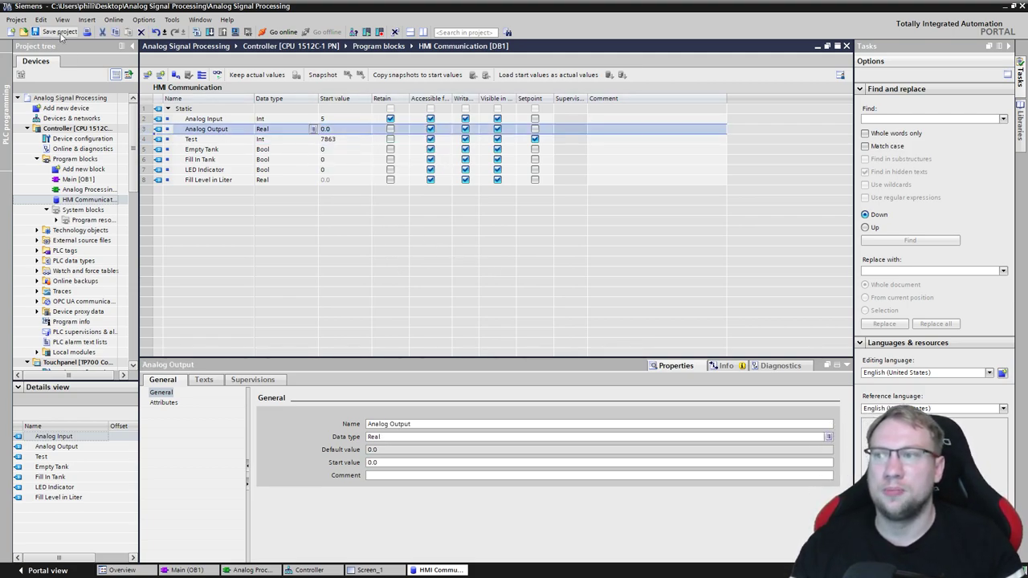
key("ctrl+s")
Step: Start downloading the program to the controller
left_click(75, 180)
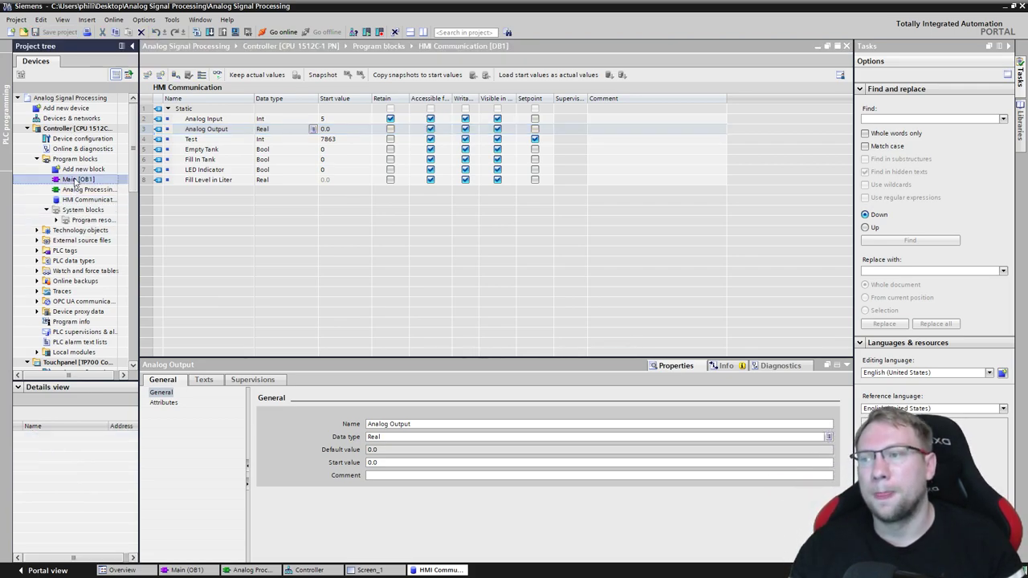
left_click(75, 199)
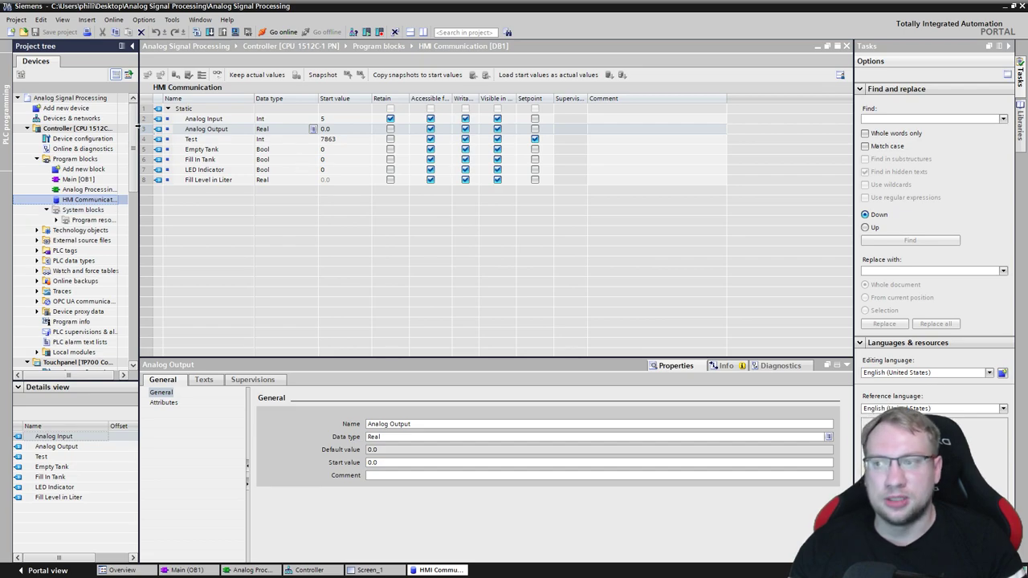
left_click(77, 129)
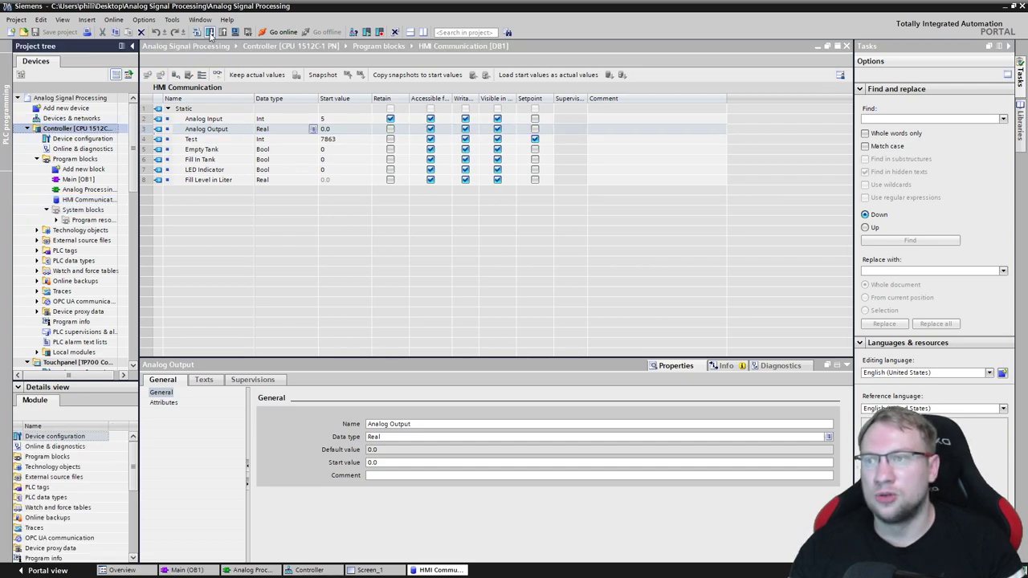
left_click(209, 32)
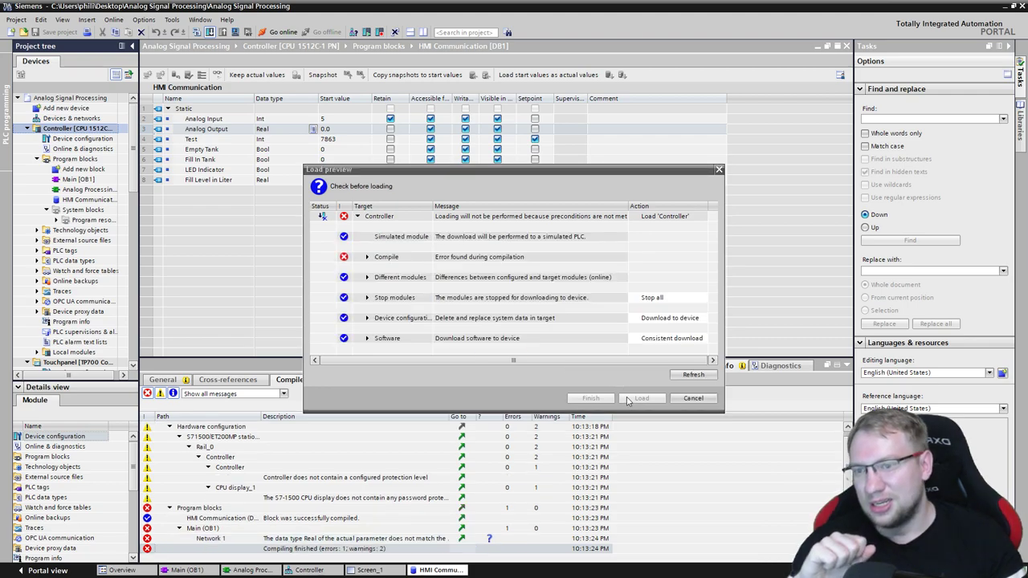
Step: Cancel the failed download and delete the faulty comparison Network 1 in Main [OB1]
left_click(369, 257)
left_click(693, 398)
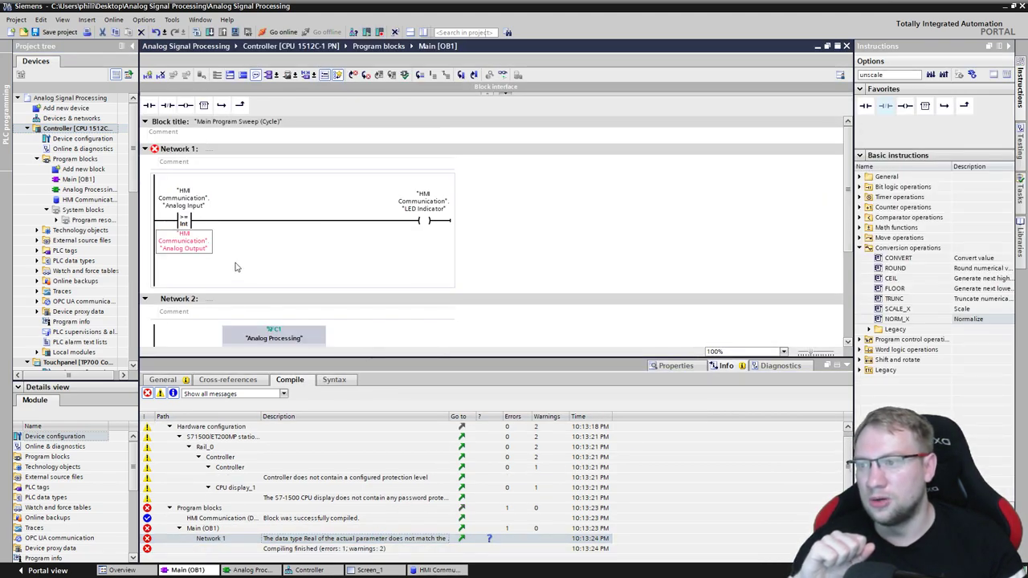
left_click(177, 151)
key("Delete")
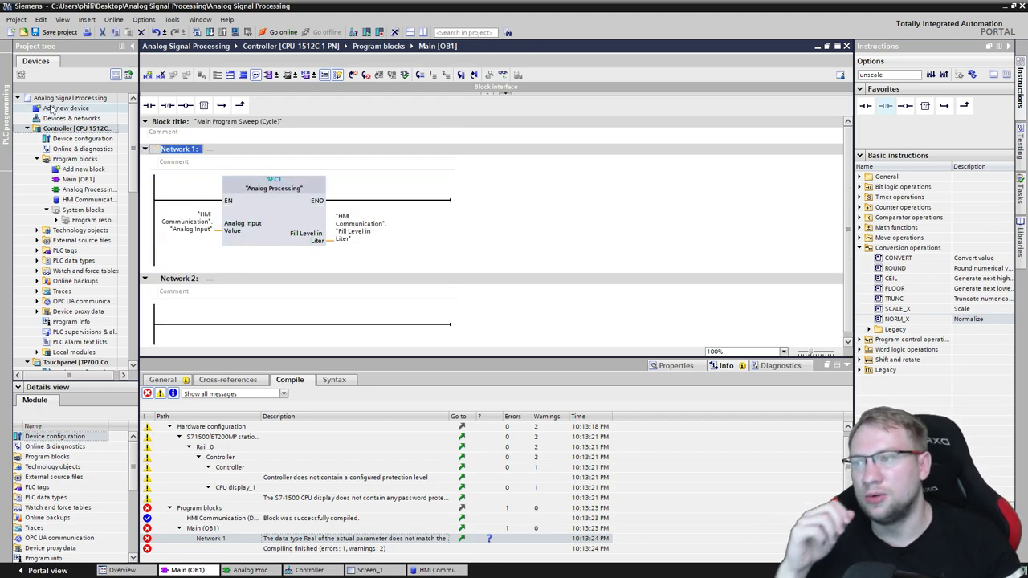
Step: Download the program to the simulated PLC with Load and Finish, then select Integer Value cells 32767 and 0
left_click(207, 32)
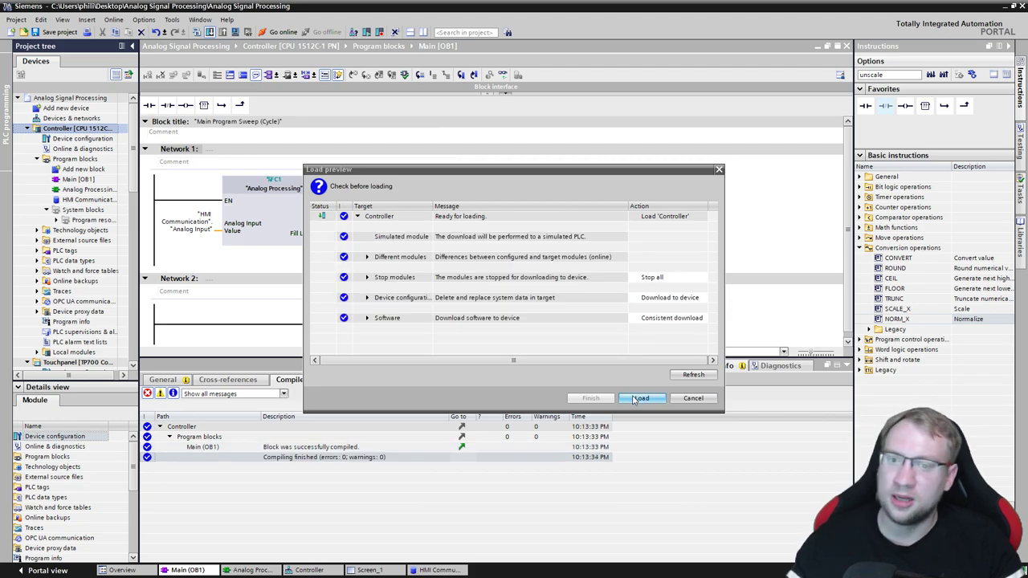
left_click(642, 398)
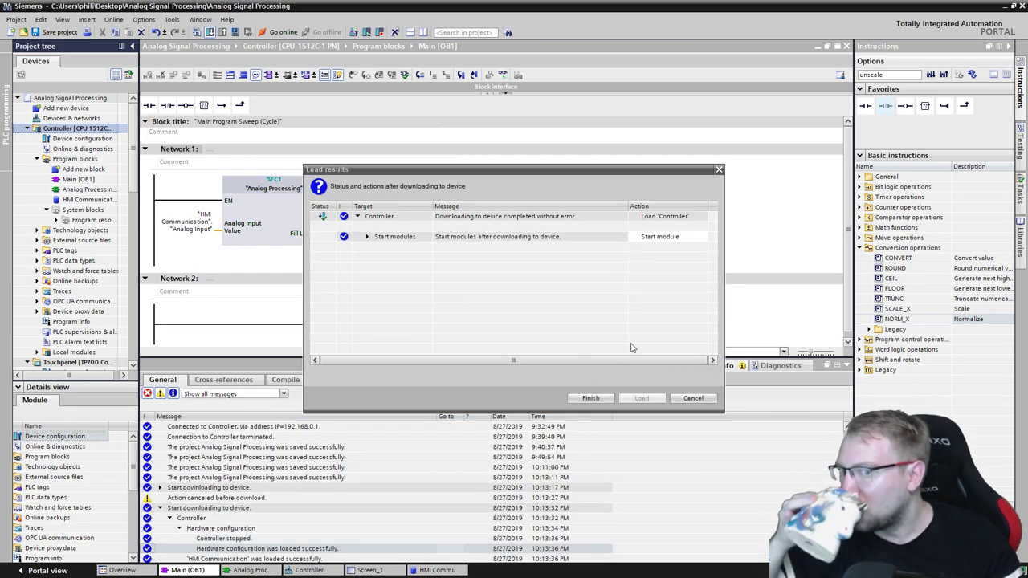
left_click(600, 402)
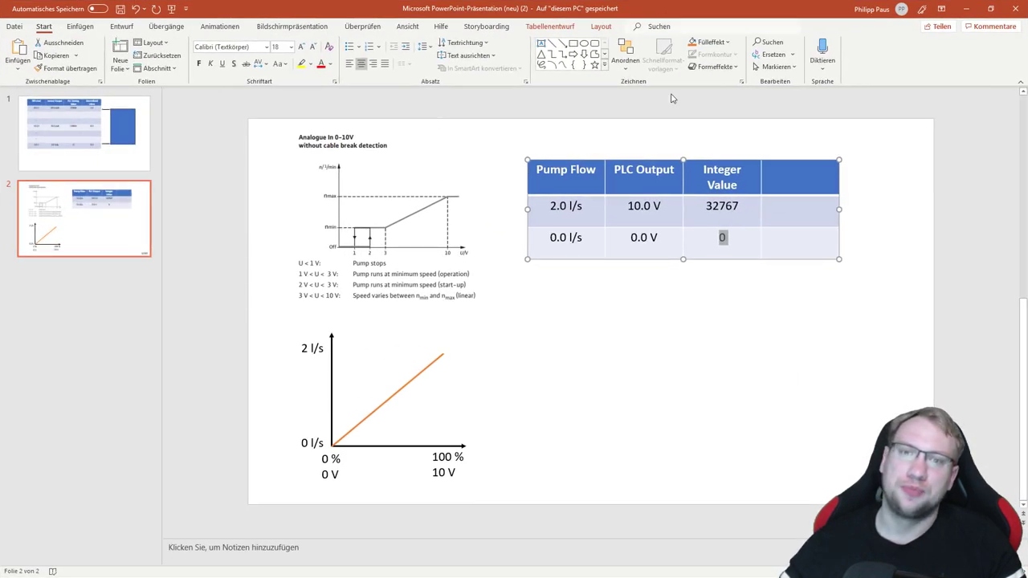
left_click(710, 340)
left_click_drag(725, 244, 695, 206)
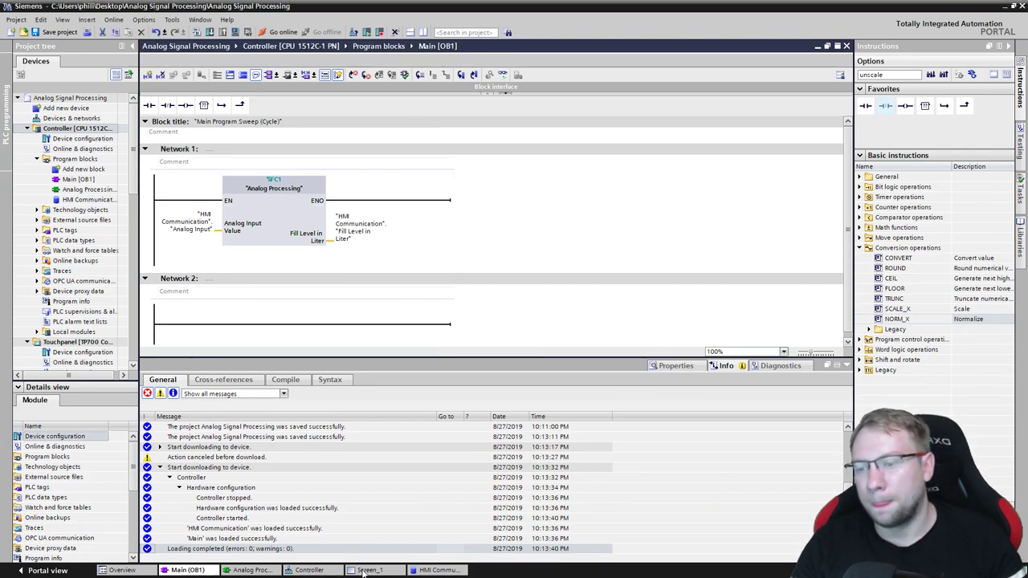
Step: On Screen_1, change the slider's maximum scale value from 20 to 2
left_click(366, 570)
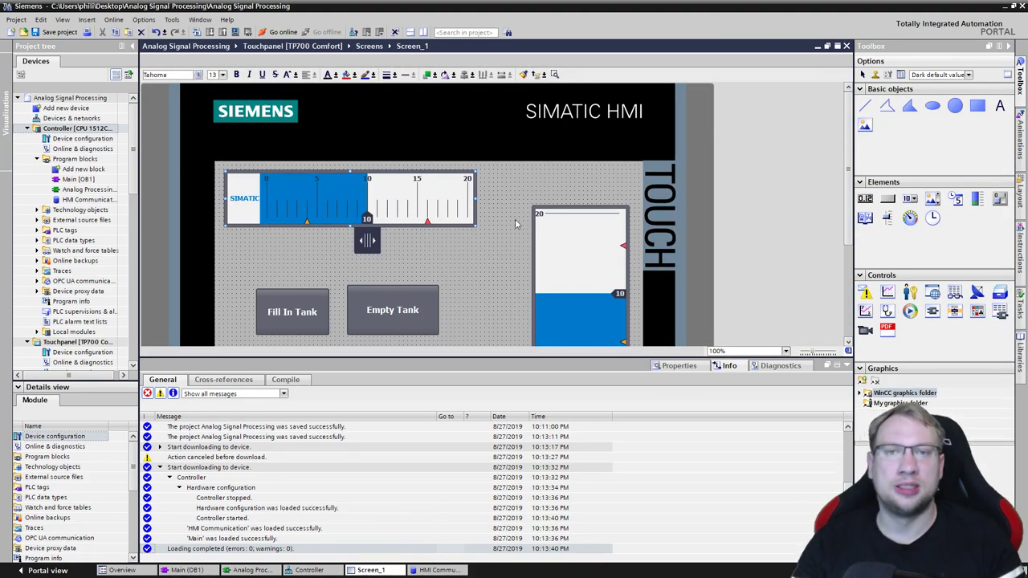
double_click(431, 206)
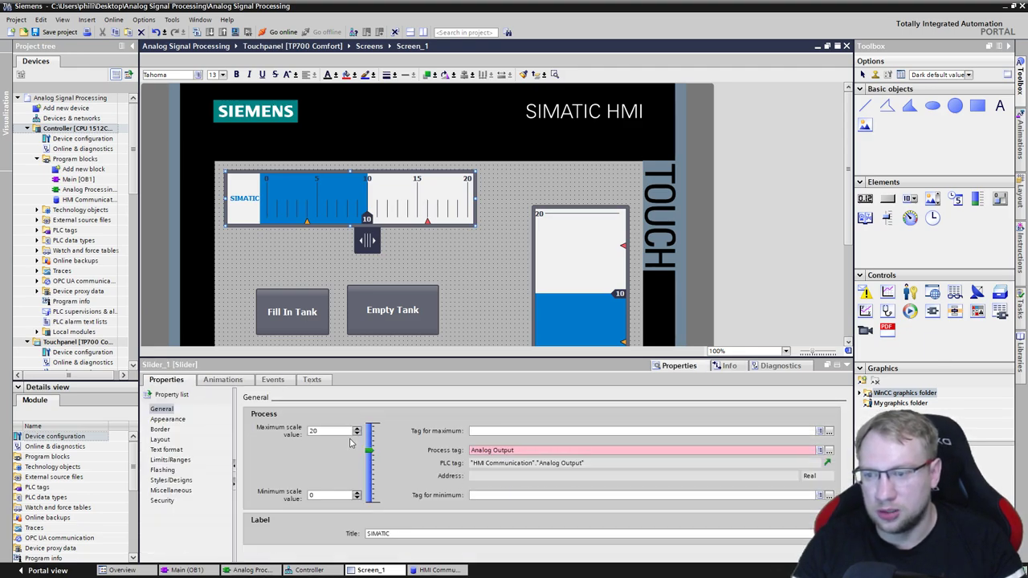
double_click(319, 432)
type("2")
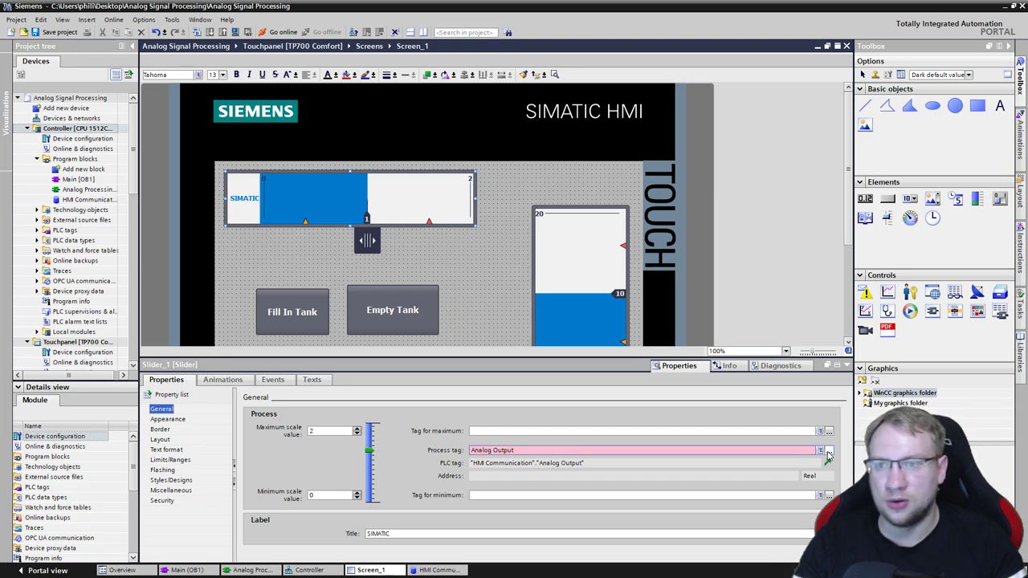
left_click(829, 452)
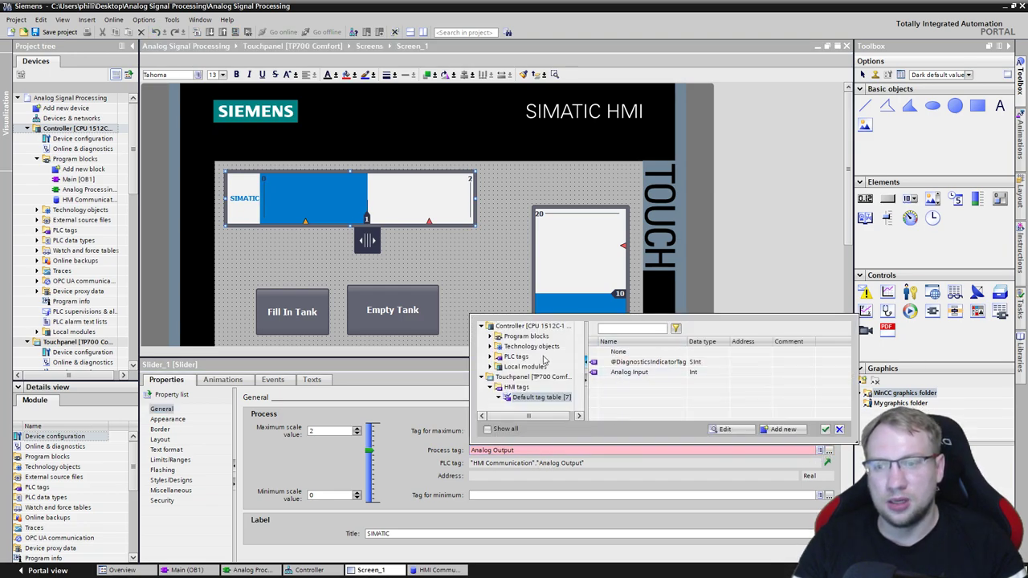
left_click(493, 337)
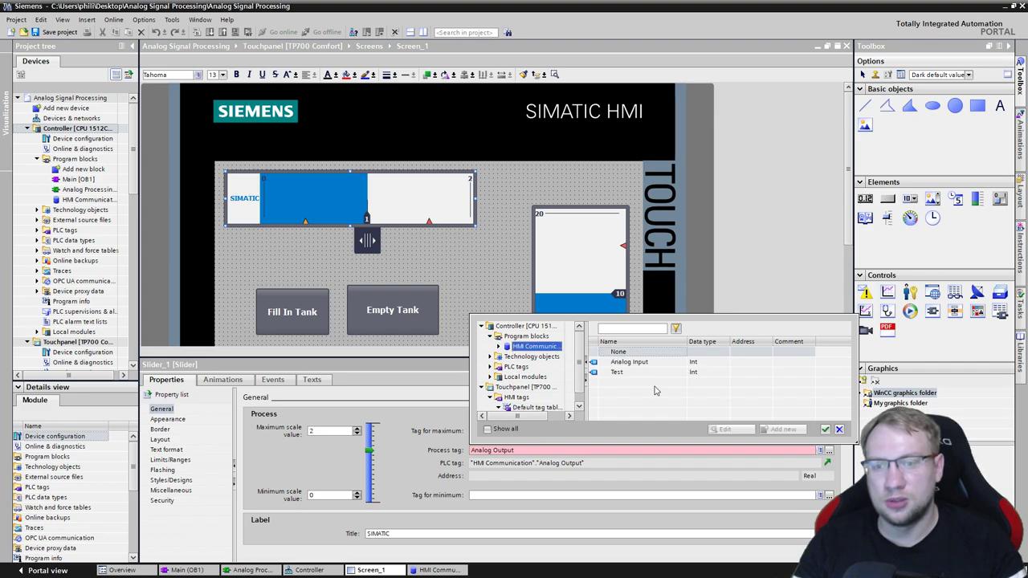
left_click(828, 430)
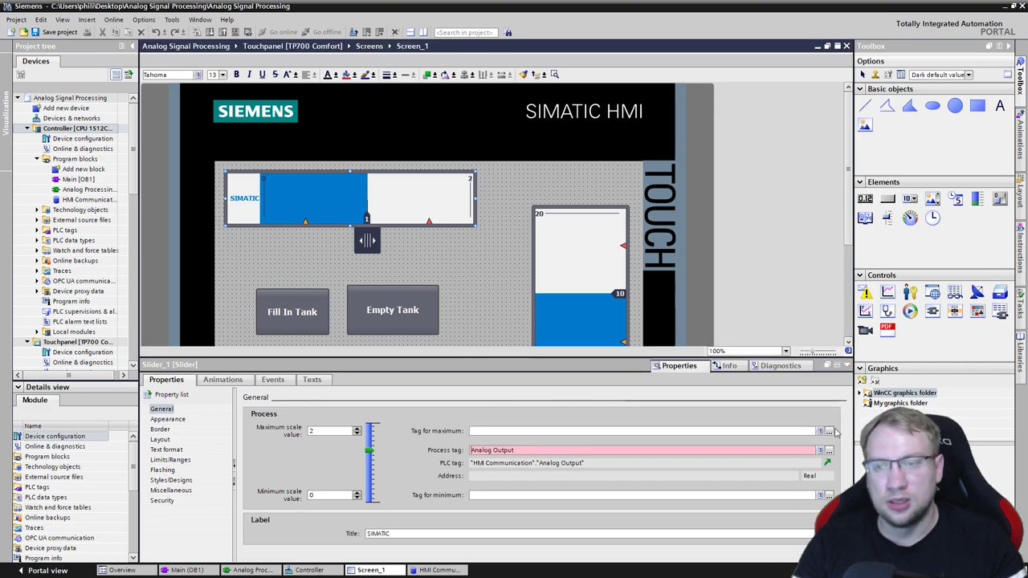
left_click(767, 325)
left_click(417, 216)
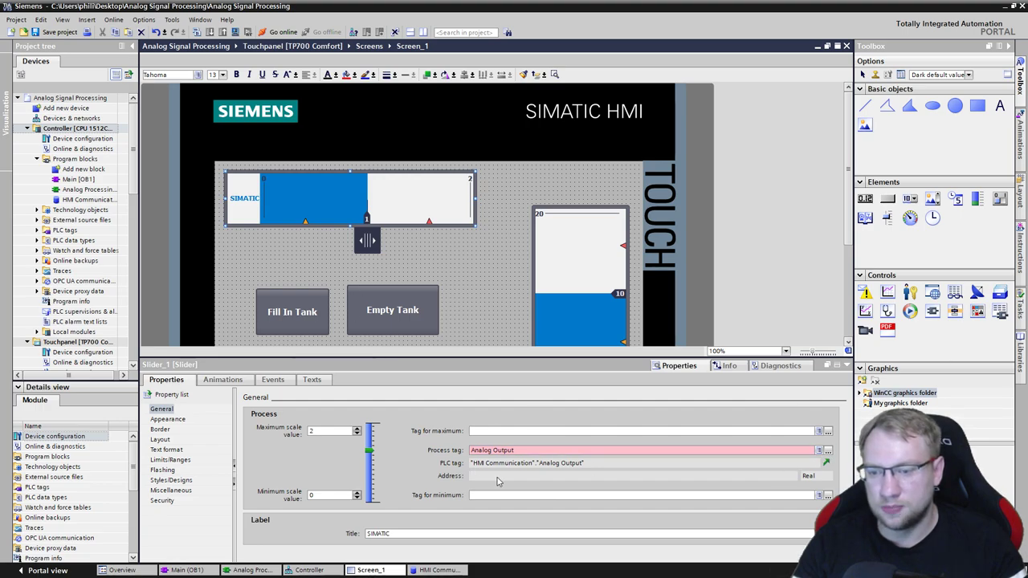
Step: Open the HMI tags table showing all tags
left_click(78, 291)
scroll(74, 321, "down", 3)
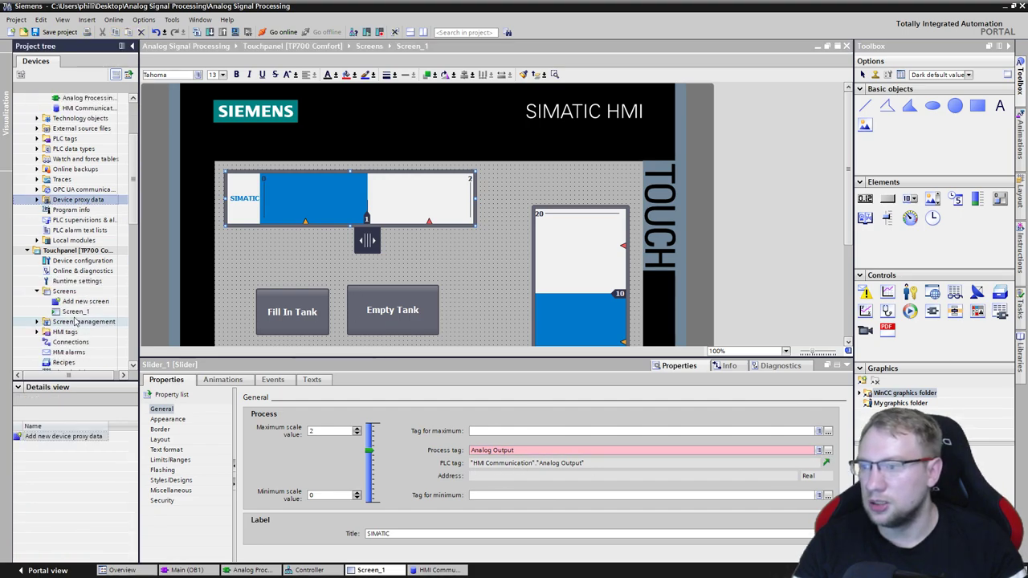
scroll(46, 351, "down", 1)
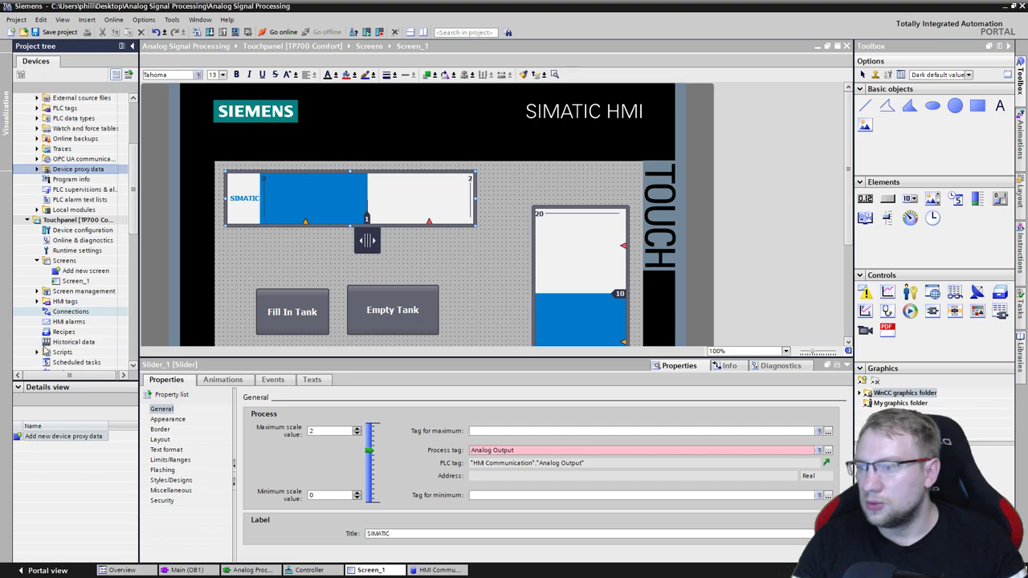
left_click(36, 301)
double_click(81, 312)
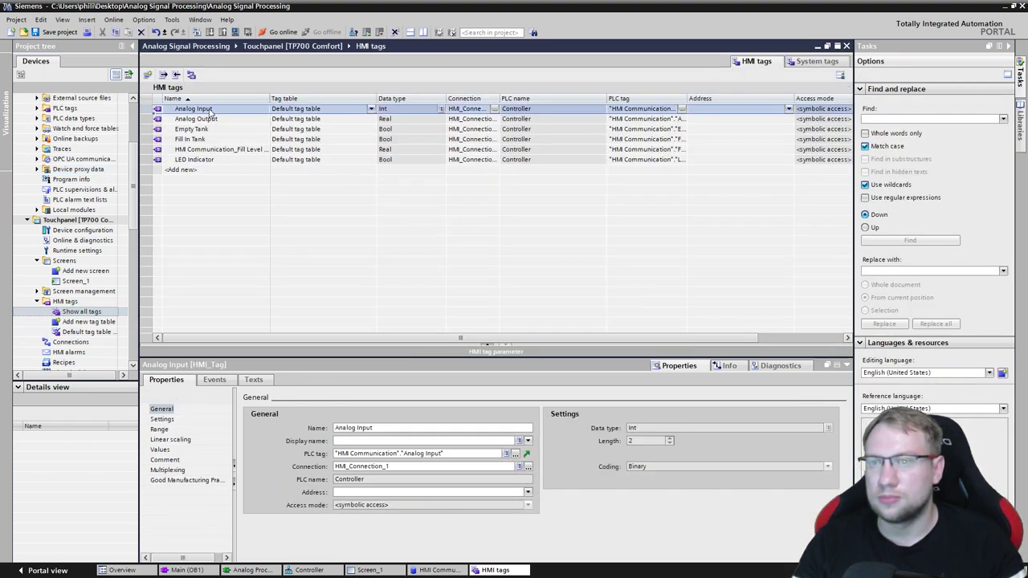
Step: Inspect the Analog Output HMI tag, then clear the slider's process tag link on Screen_1
left_click(425, 122)
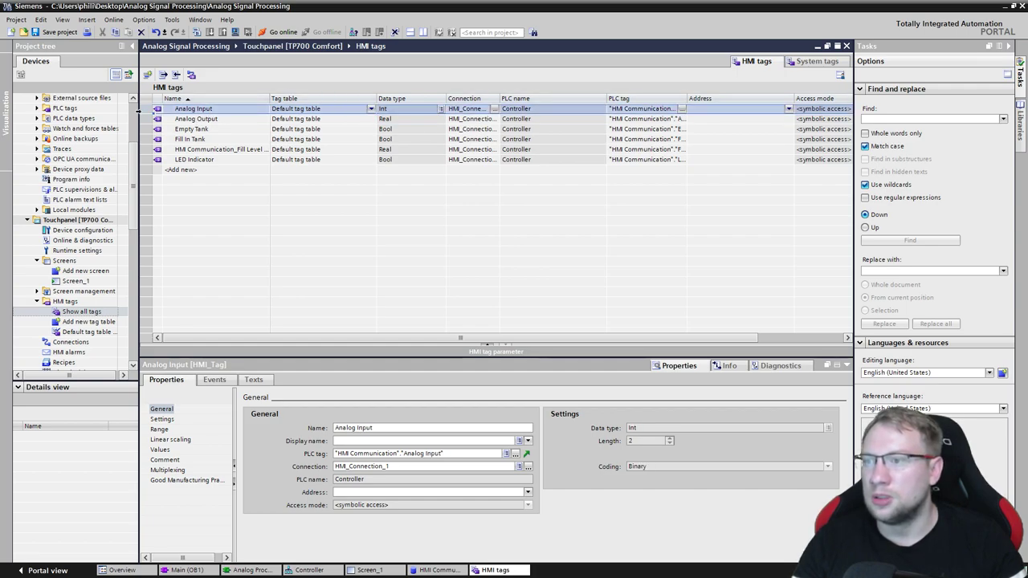
double_click(80, 281)
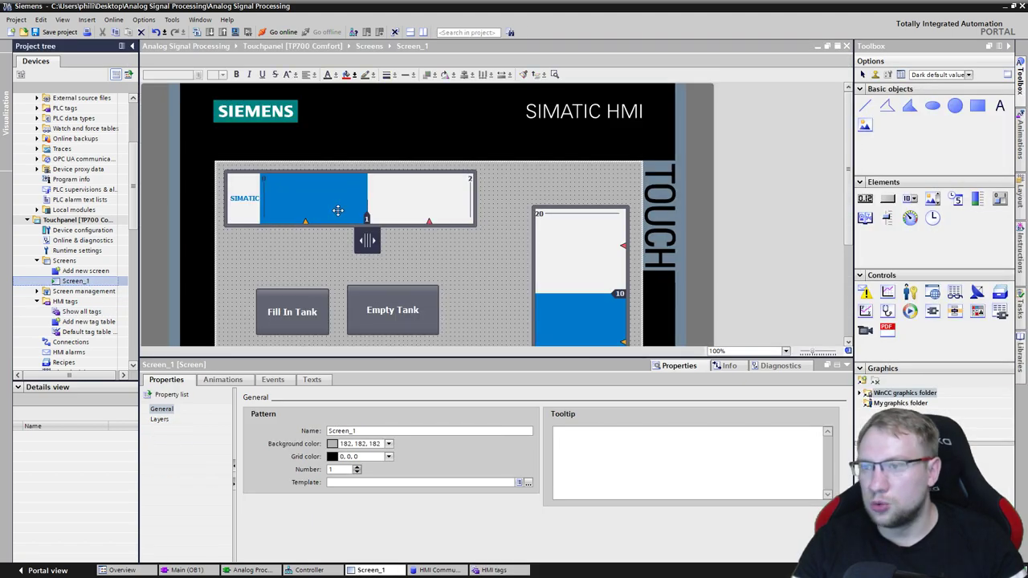
left_click(340, 211)
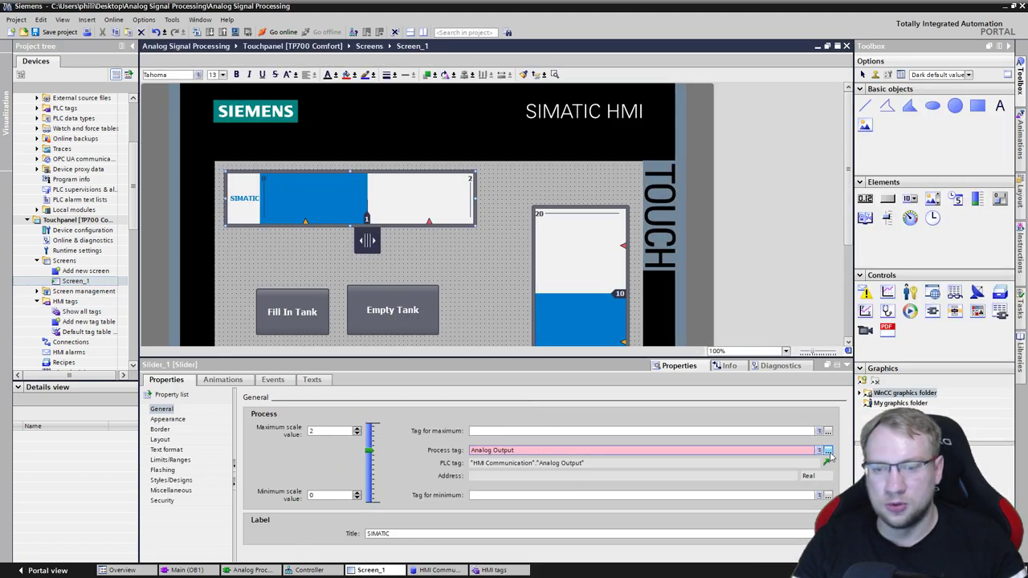
left_click(828, 451)
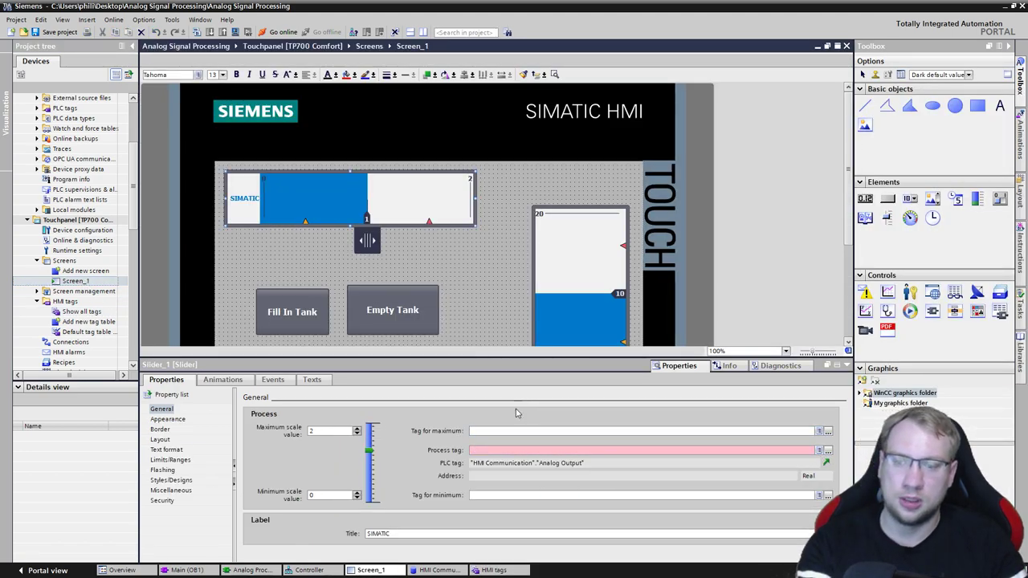
left_click(472, 271)
left_click(418, 220)
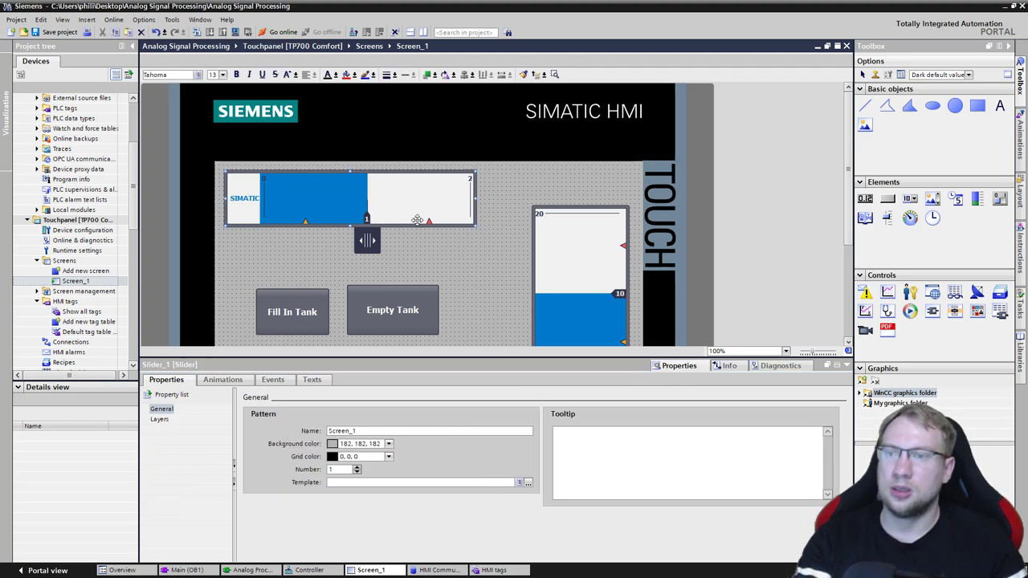
Step: Browse HMI Communication tags, close the list without choosing, and switch to PowerPoint
left_click(828, 451)
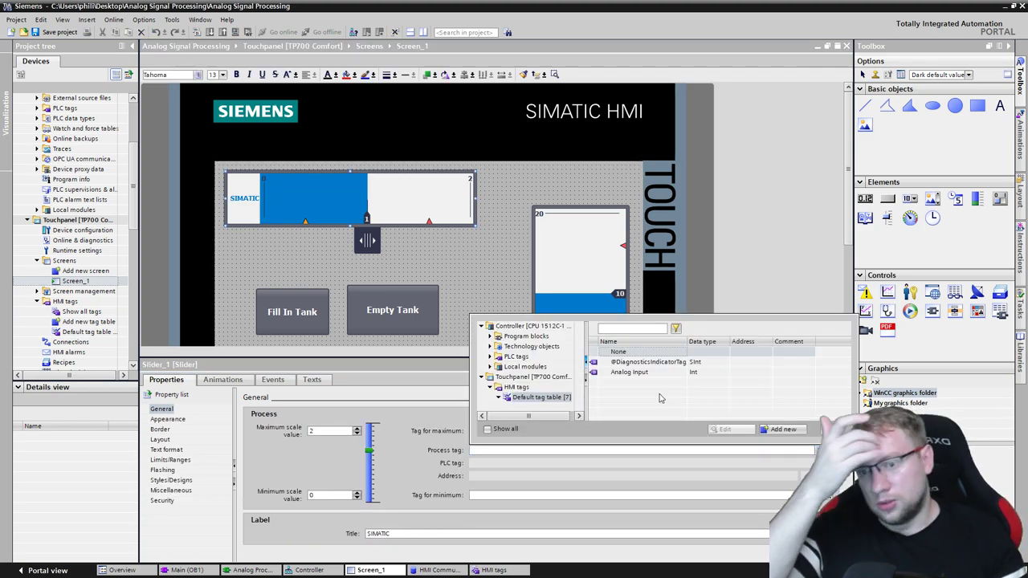
left_click(535, 347)
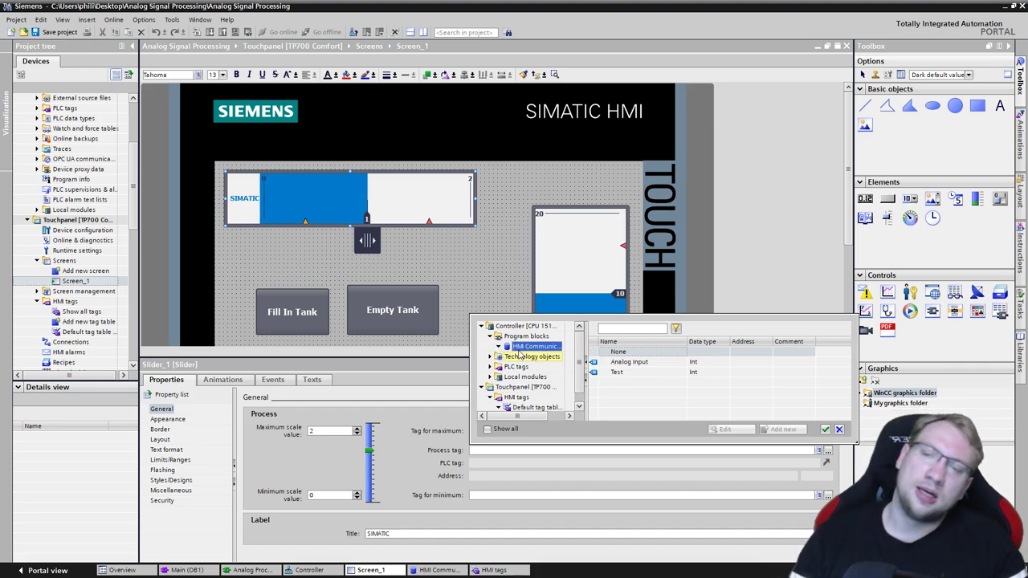
left_click(471, 294)
left_click(436, 218)
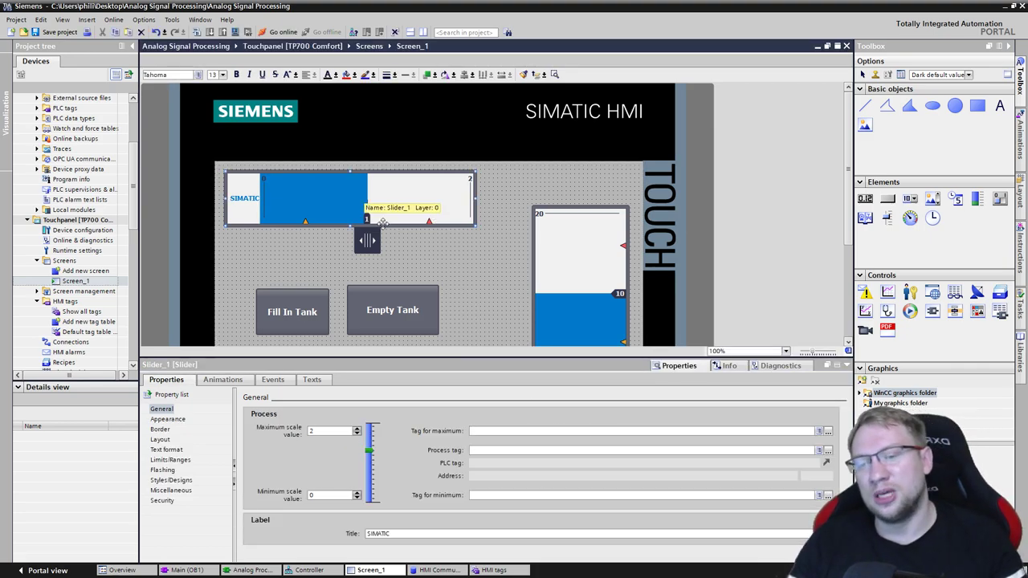
scroll(113, 219, "up", 4)
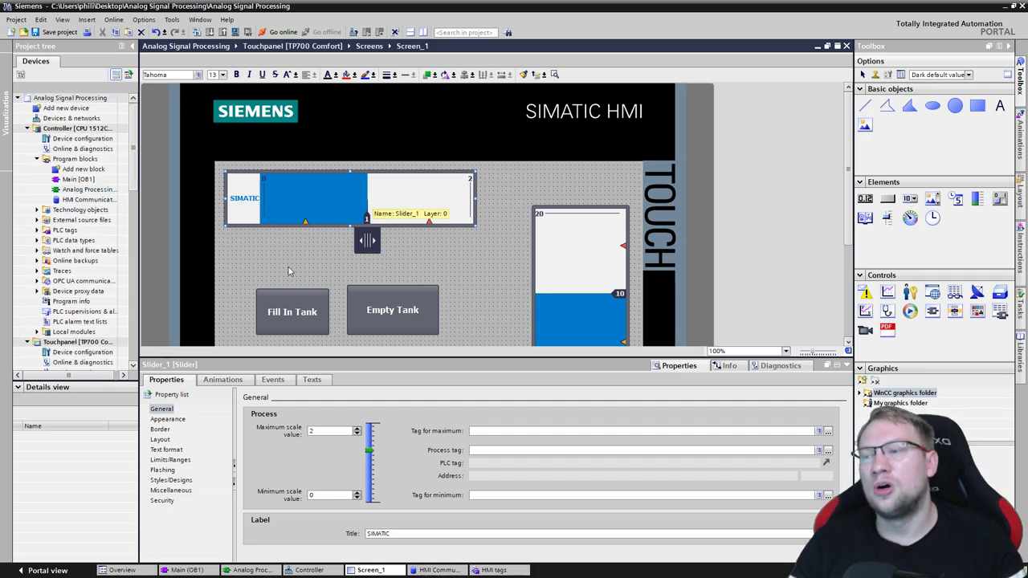
key("alt+Tab")
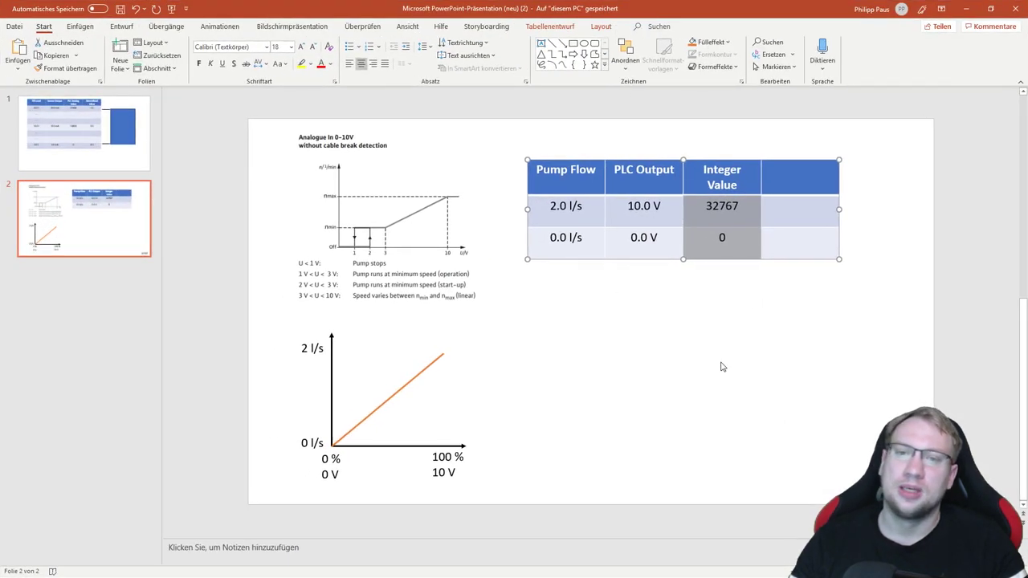
Step: Copy 32767 from the PowerPoint Integer Value column and return to the slider's process tag field
left_click(721, 362)
double_click(708, 207)
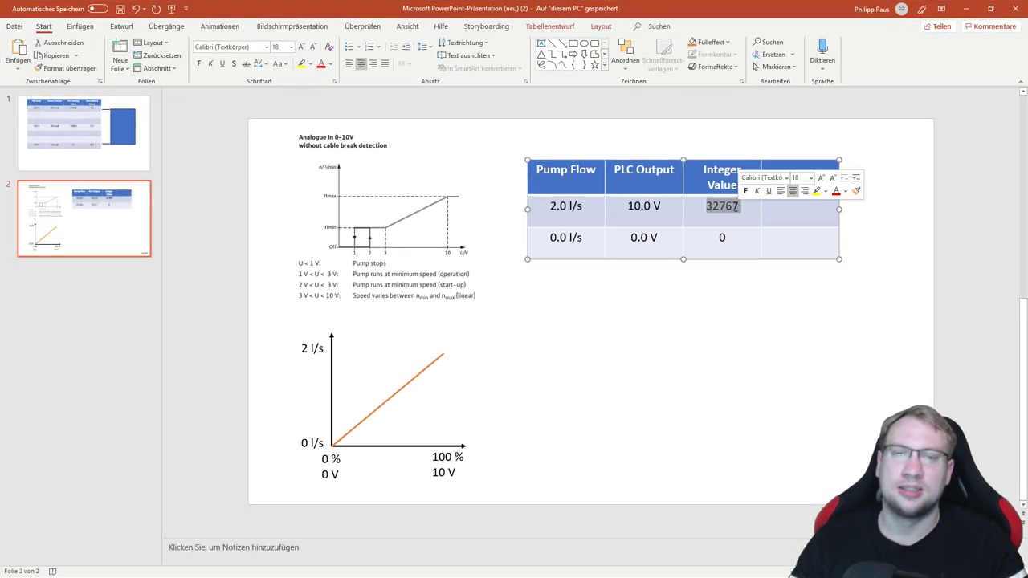
right_click(727, 208)
left_click(760, 231)
key("alt+Tab")
left_click(501, 452)
Step: In HMI Communication, make Analog Output an Int with start value 0
left_click(829, 451)
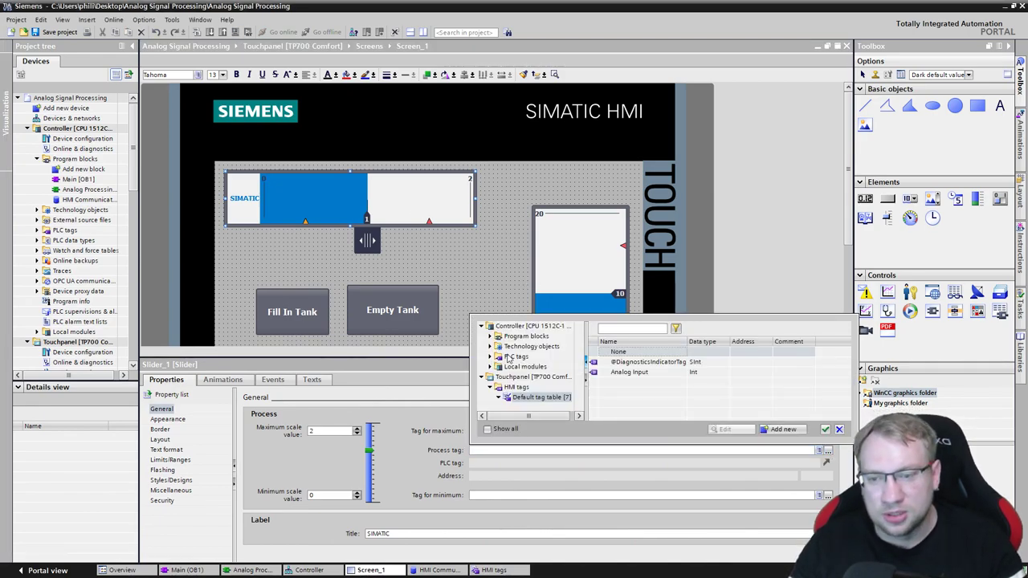
left_click(321, 265)
double_click(89, 199)
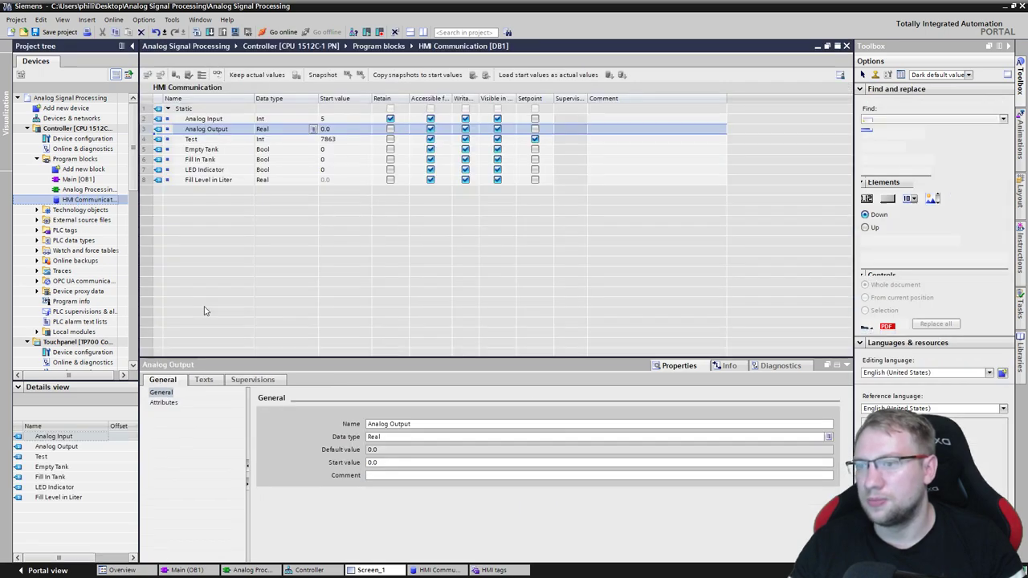
left_click(347, 130)
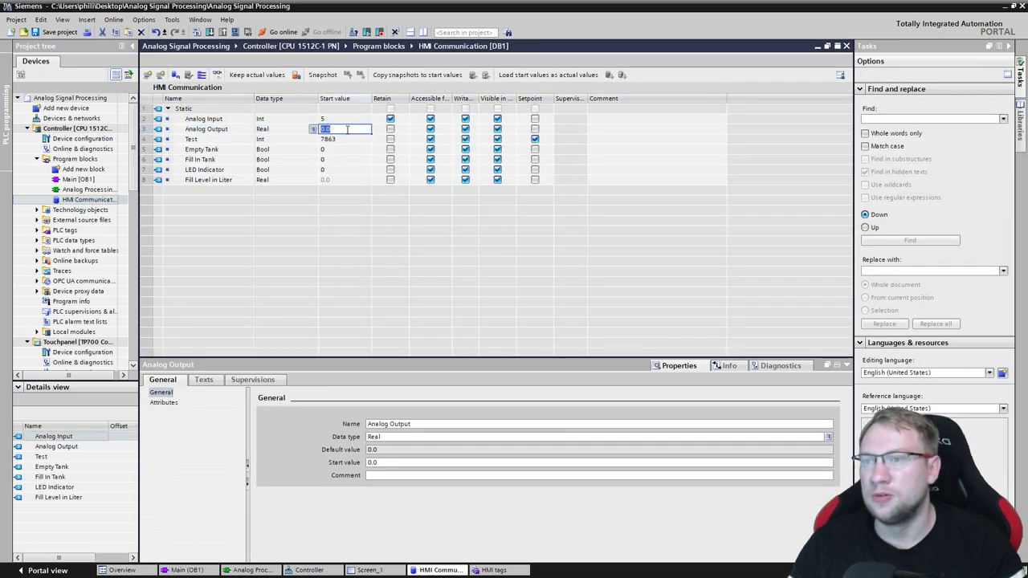
left_click(276, 130)
type("Int")
key("Return")
left_click(313, 128)
type("32767")
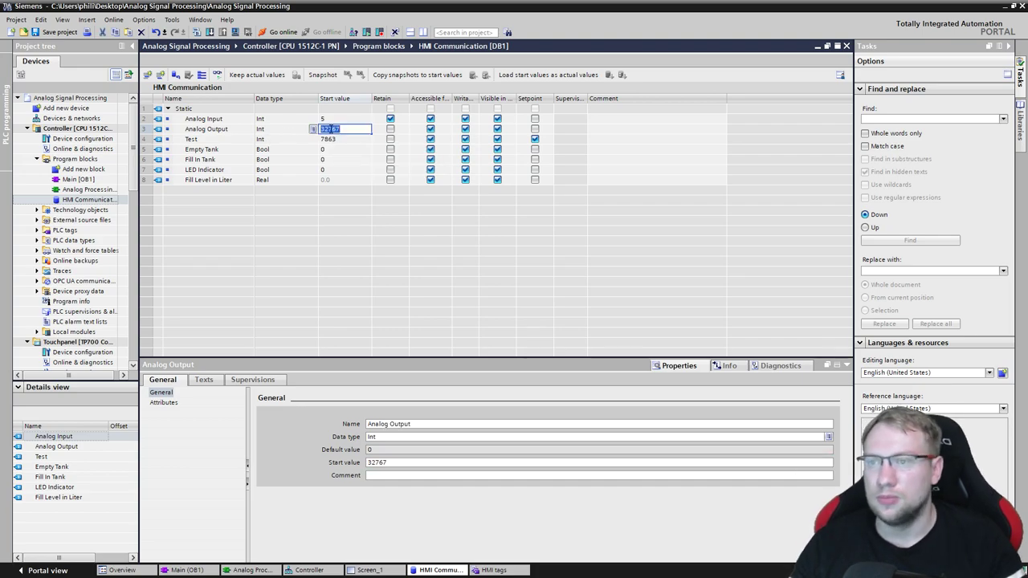
type("0")
key("Return")
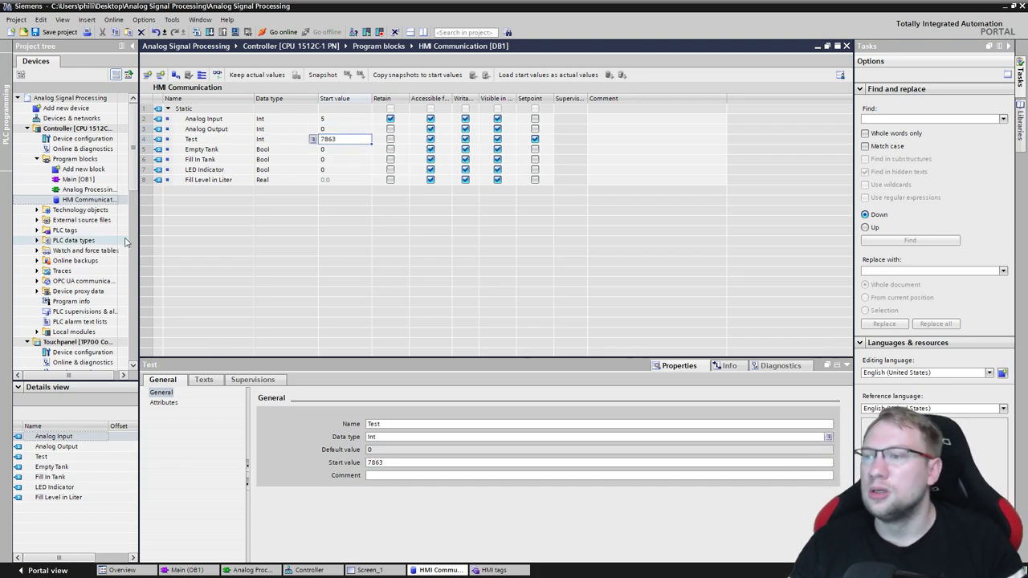
Step: On Screen_1, set the slider's process tag to Analog Output from HMI Communication
left_click(84, 322)
scroll(84, 322, "down", 7)
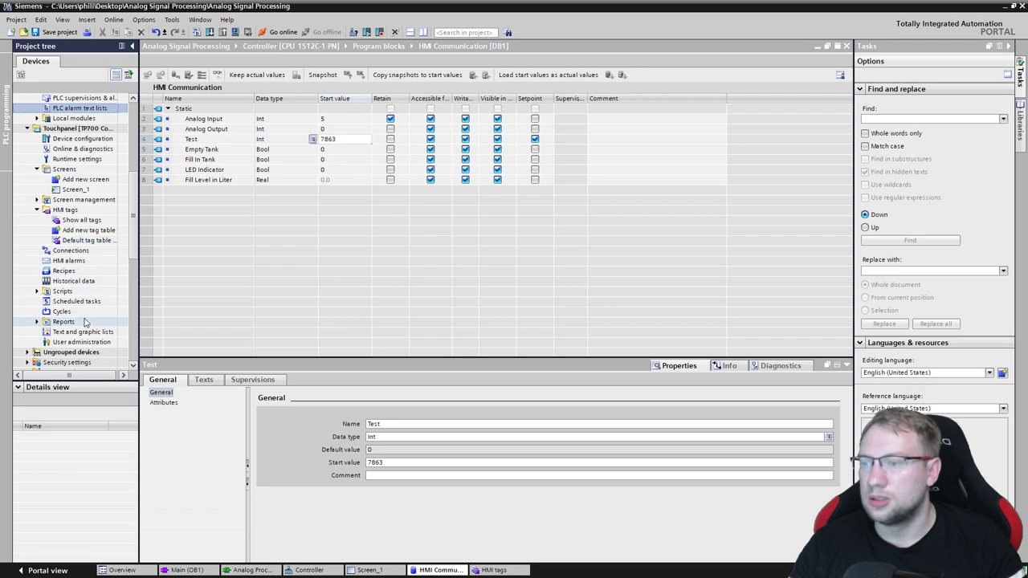
left_click(370, 571)
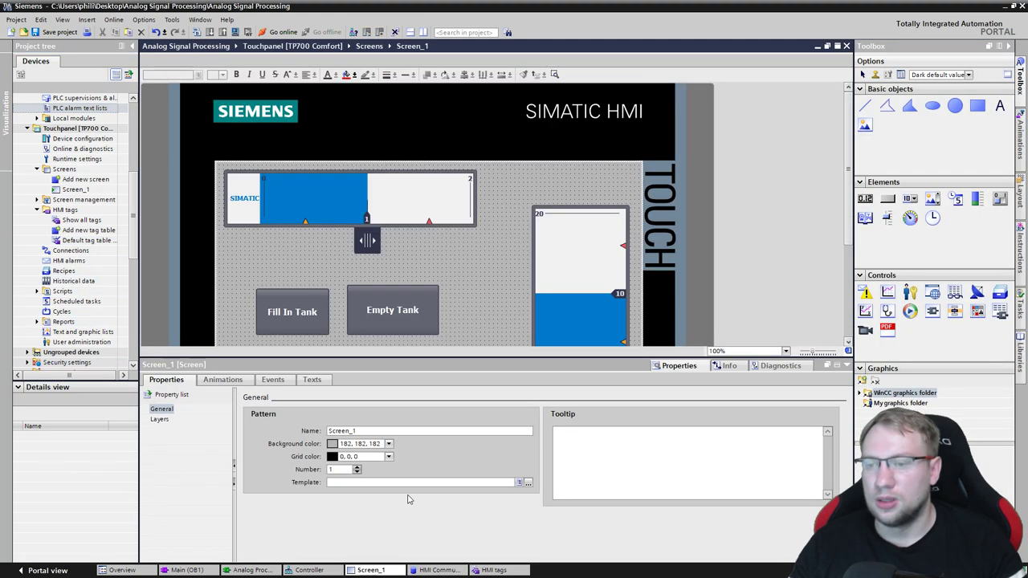
left_click(392, 211)
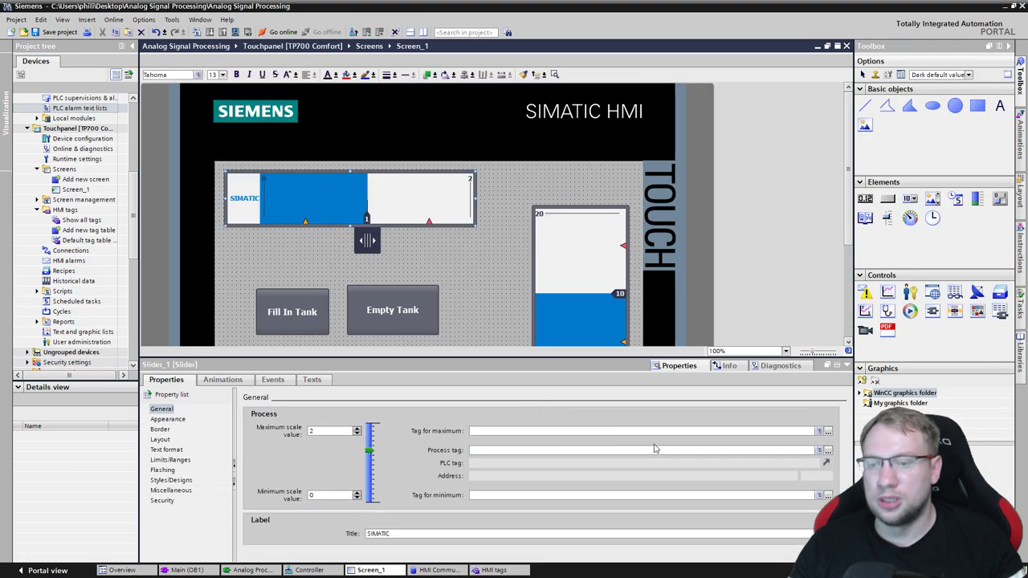
left_click(828, 451)
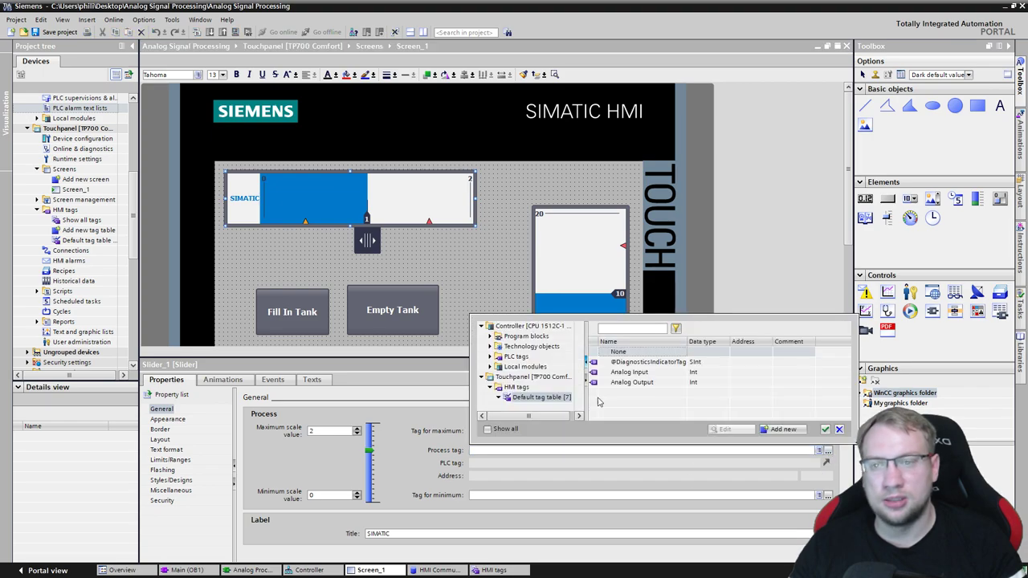
left_click(498, 336)
left_click(531, 346)
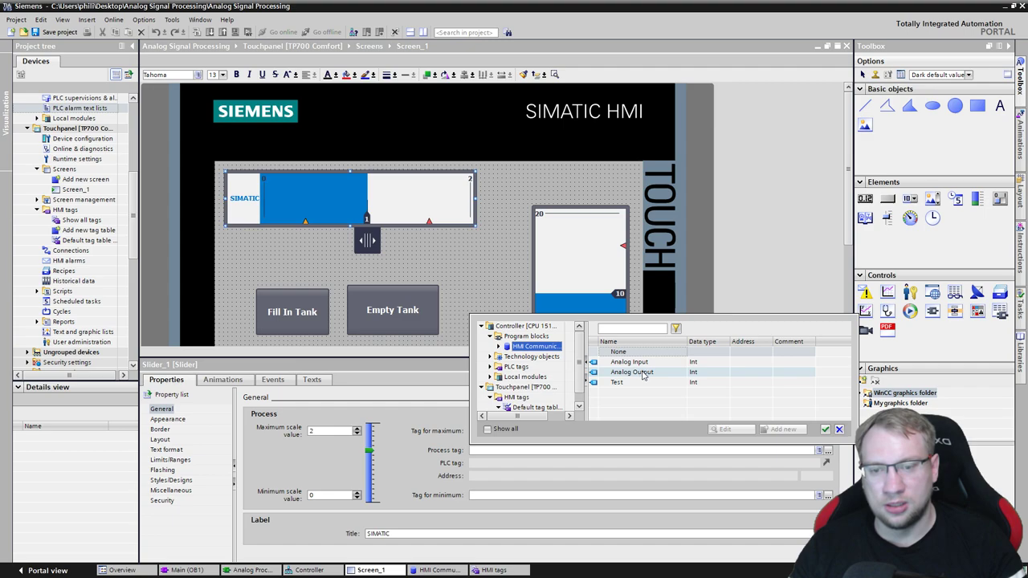
left_click(643, 374)
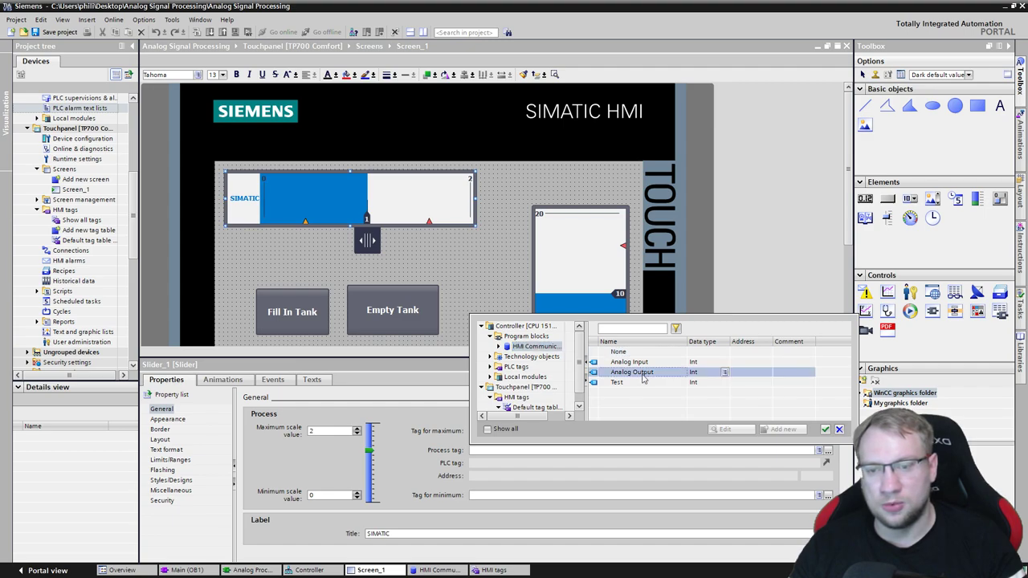
left_click(825, 430)
left_click(474, 265)
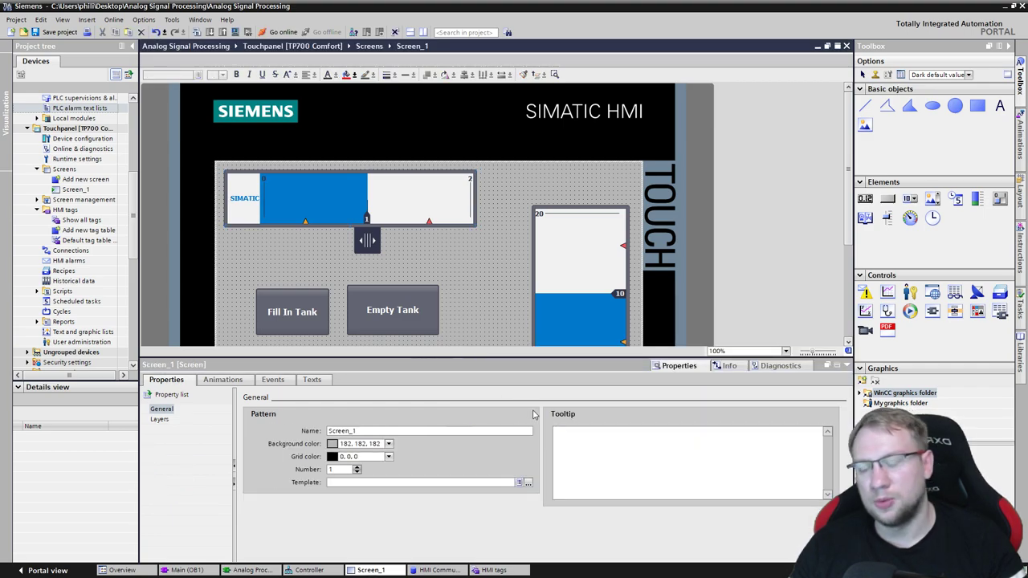
left_click(390, 201)
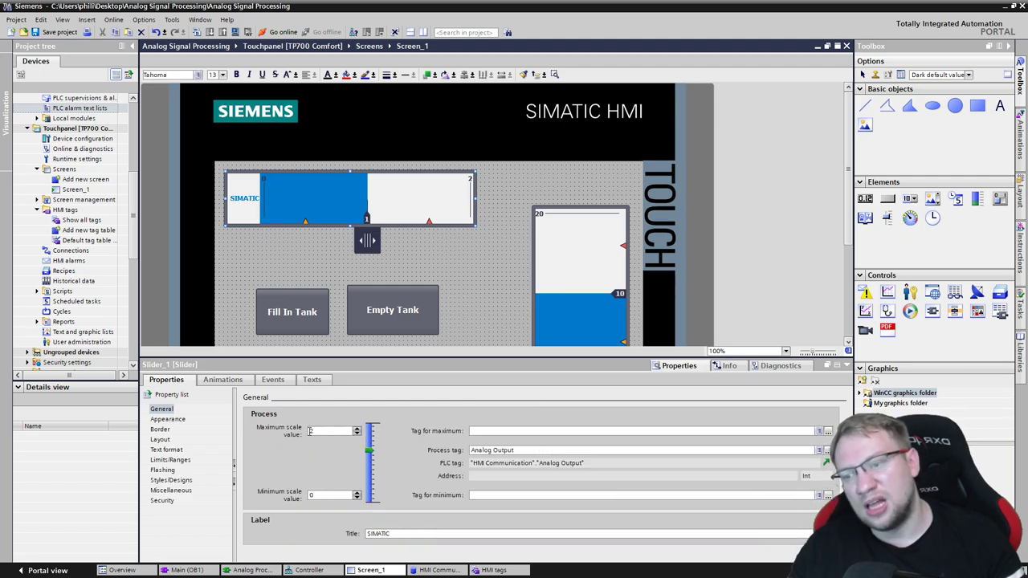
Step: Select 32767 in the PowerPoint table and return to TIA Portal
key("alt+Tab")
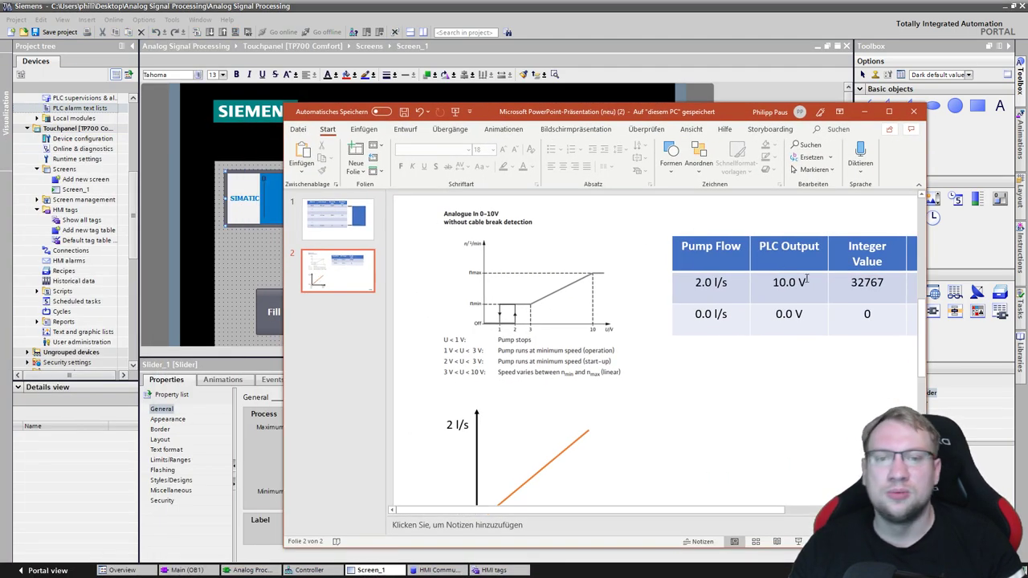
left_click_drag(848, 283, 887, 283)
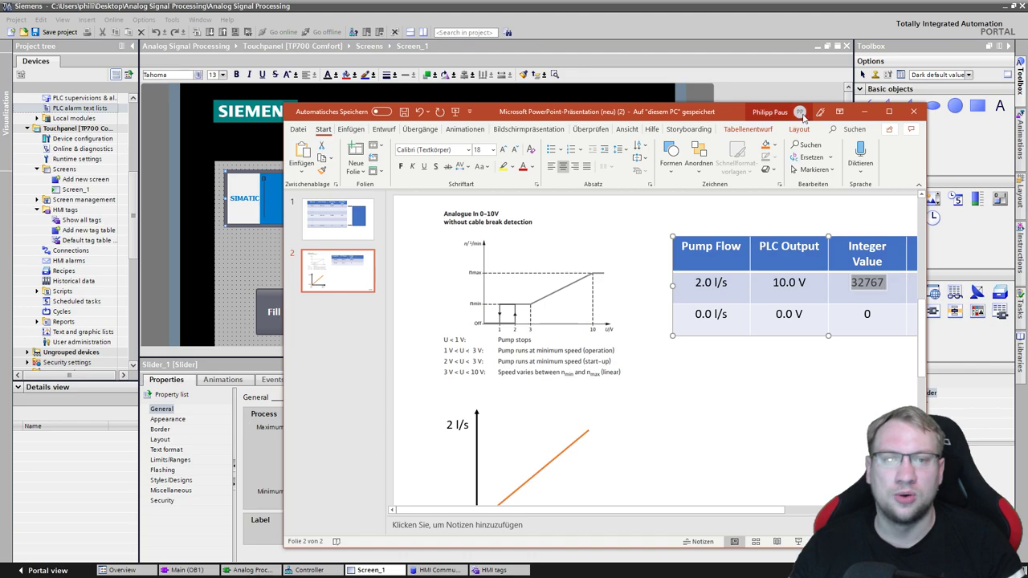
key("alt+Tab")
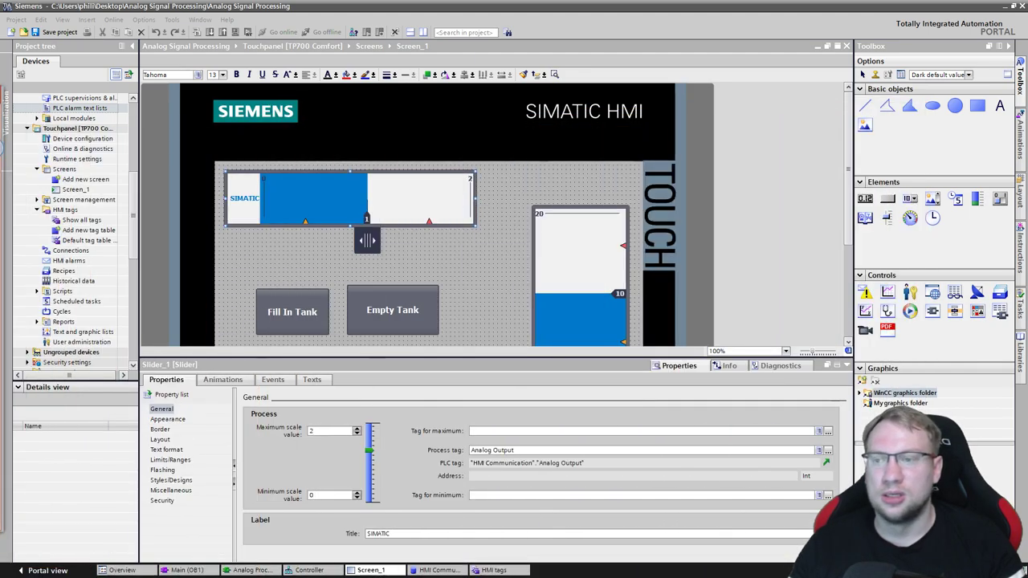
Step: Set the slider's maximum scale value to 32767 and save the project
double_click(316, 431)
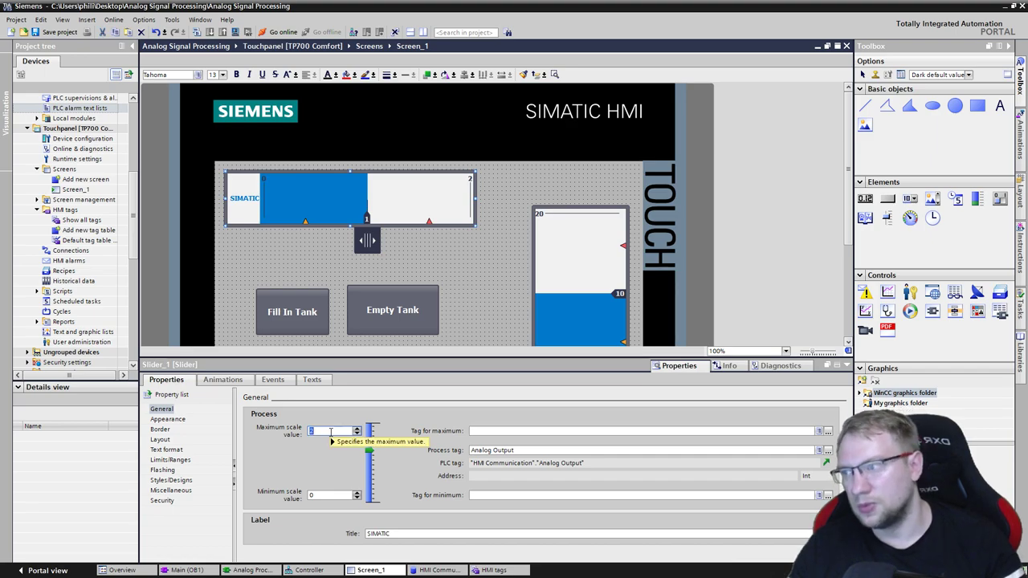
type("32767")
key("Return")
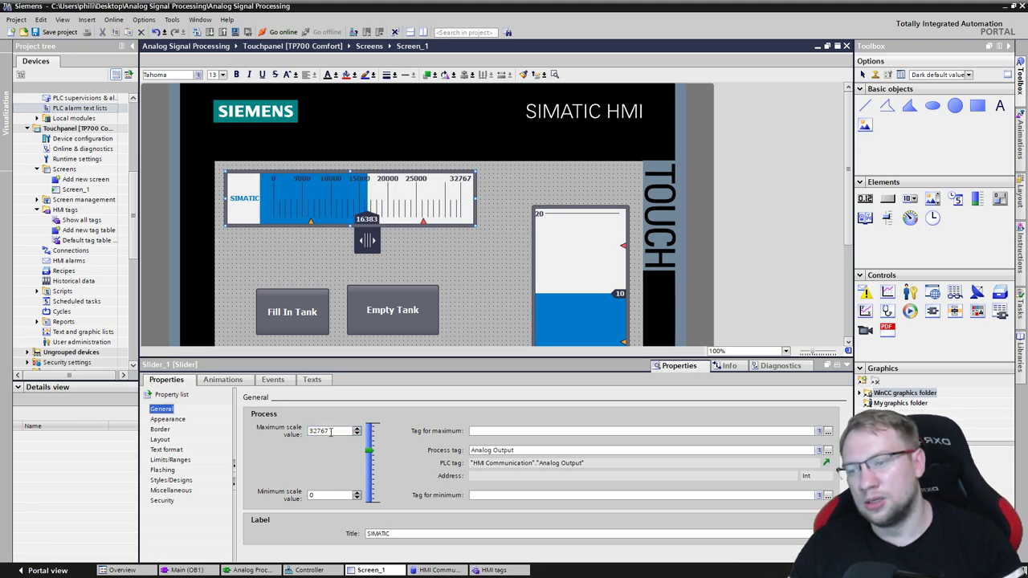
left_click(509, 336)
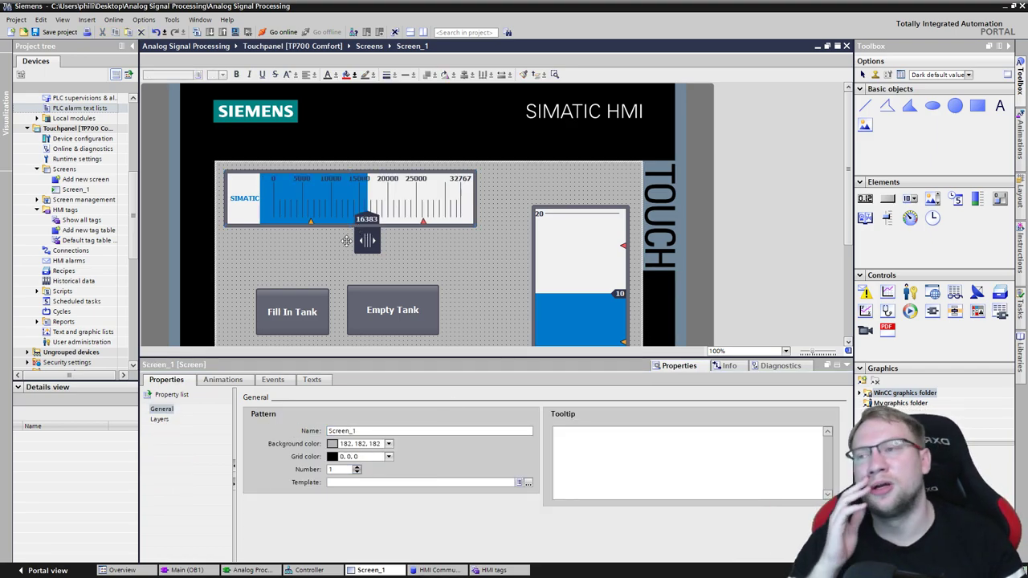
key("ctrl+s")
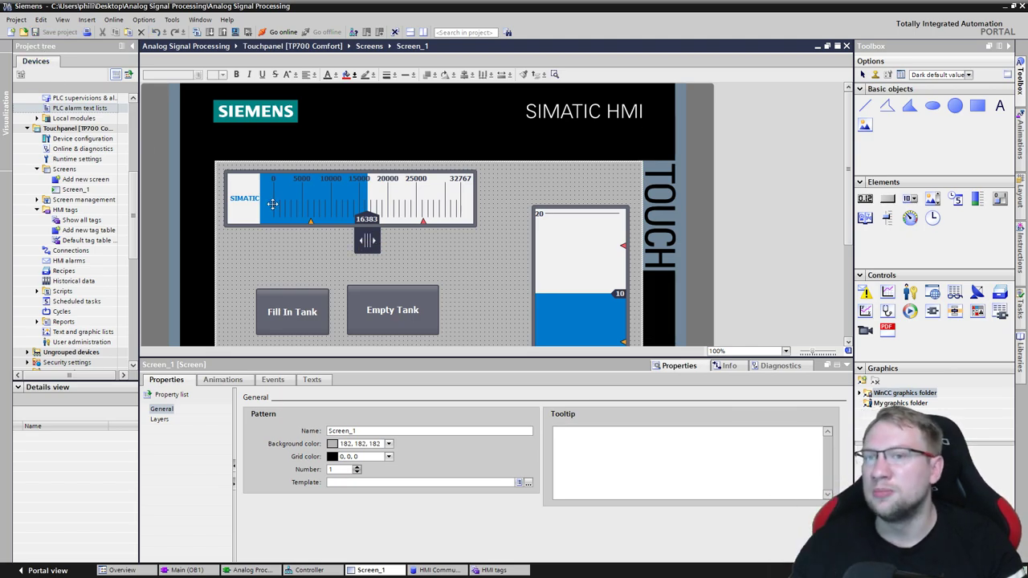
mouse_move(347, 201)
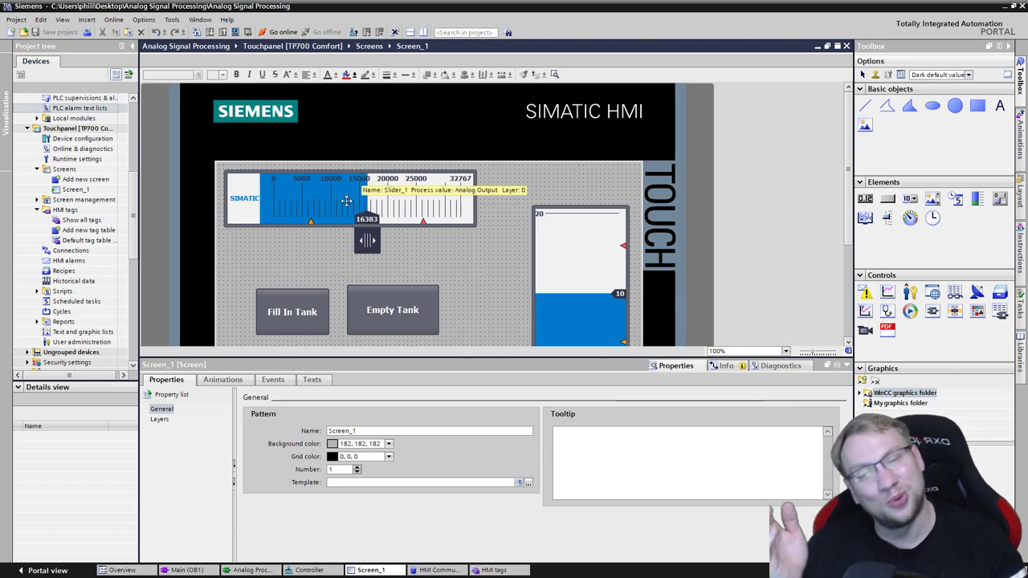
left_click(361, 206)
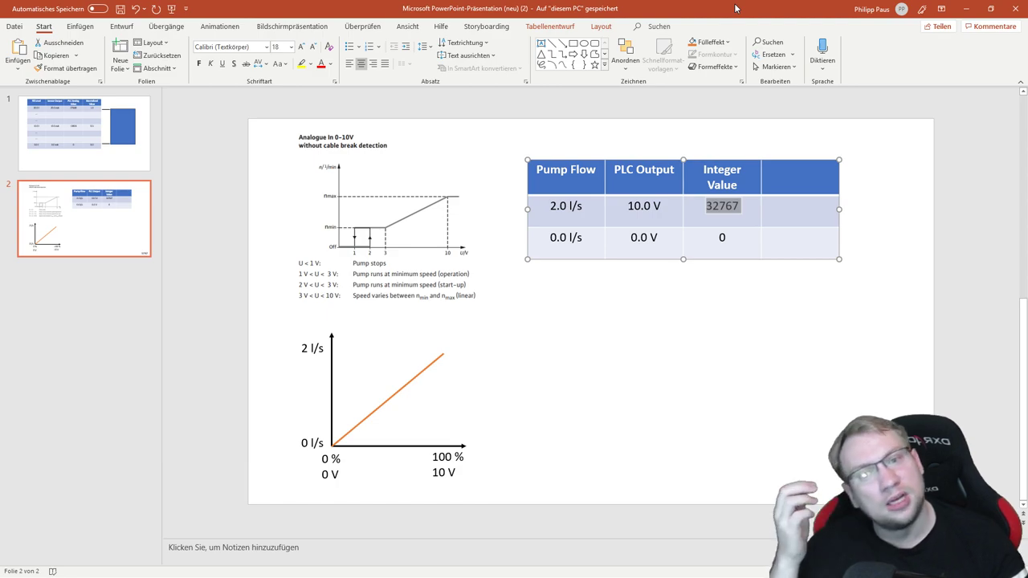
Step: Change the slider's maximum scale value to 100 and save the project
left_click_drag(736, 8, 679, 76)
key("super+Down")
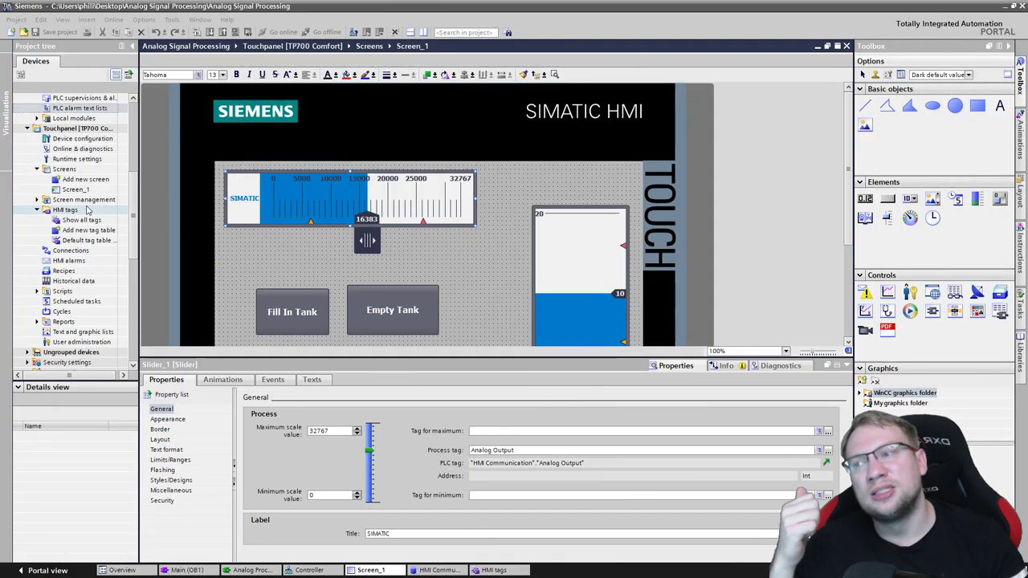
scroll(77, 248, "up", 5)
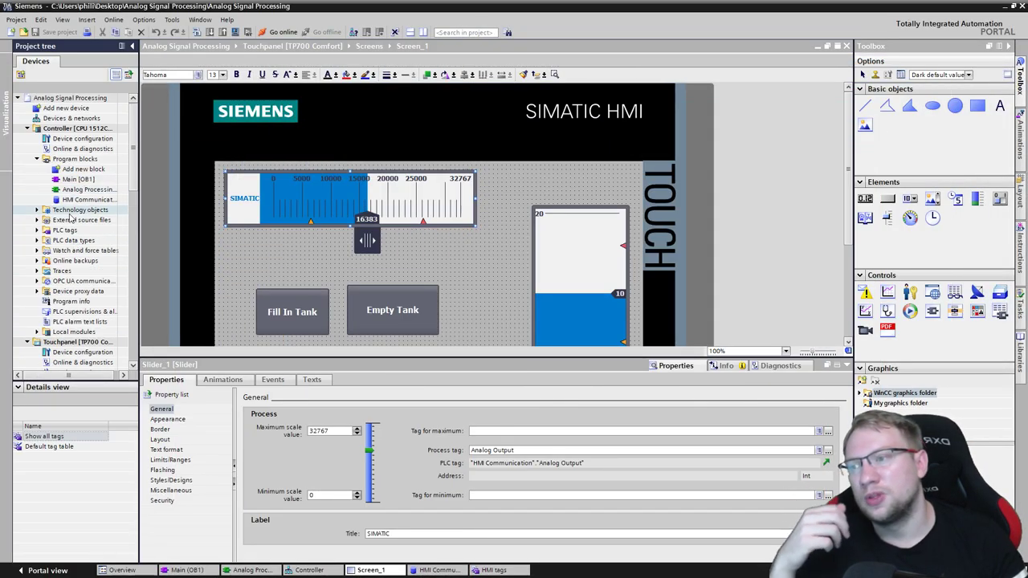
left_click_drag(505, 257, 213, 165)
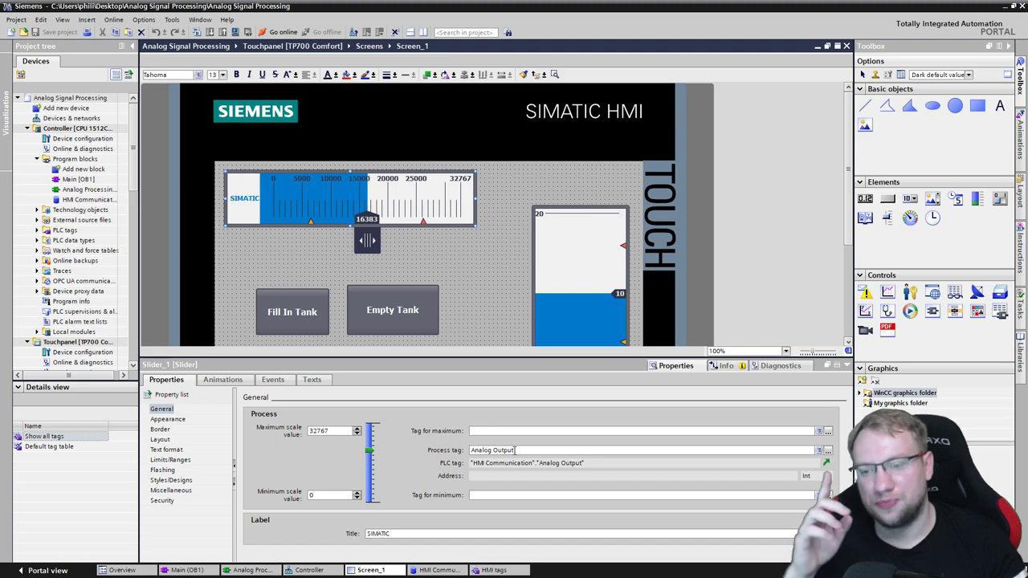
mouse_move(514, 456)
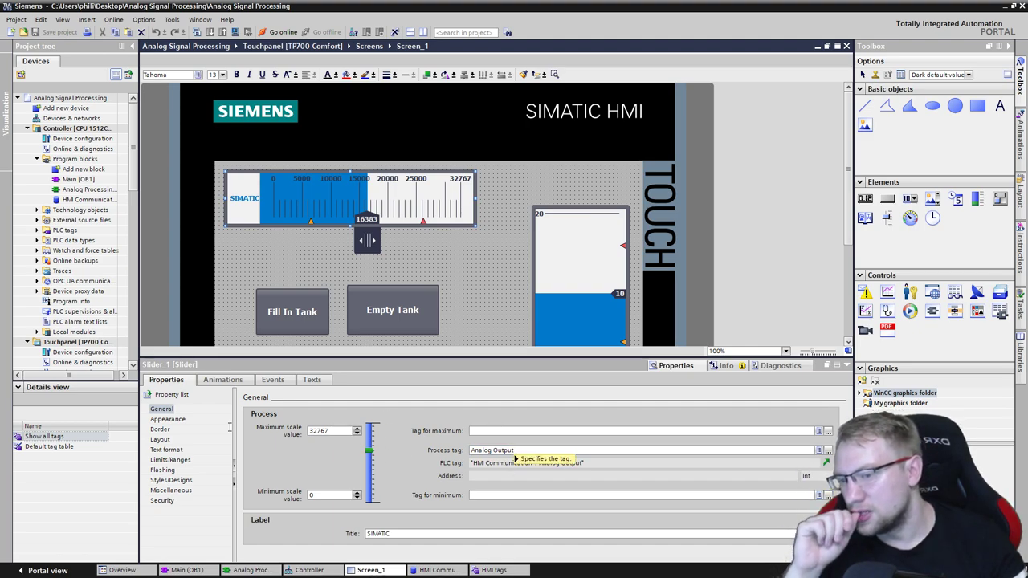
double_click(327, 430)
type("100")
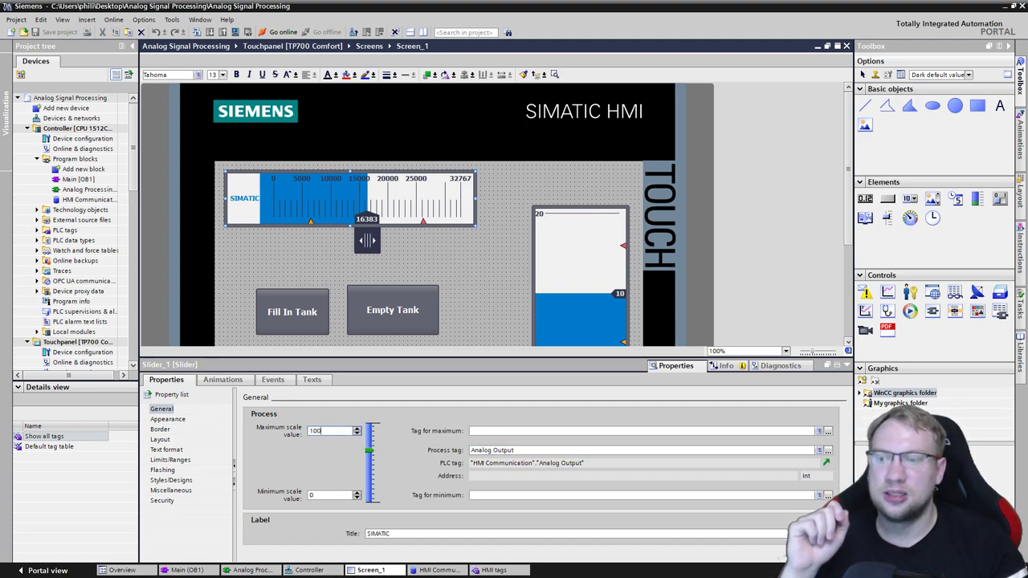
key("Return")
left_click(461, 298)
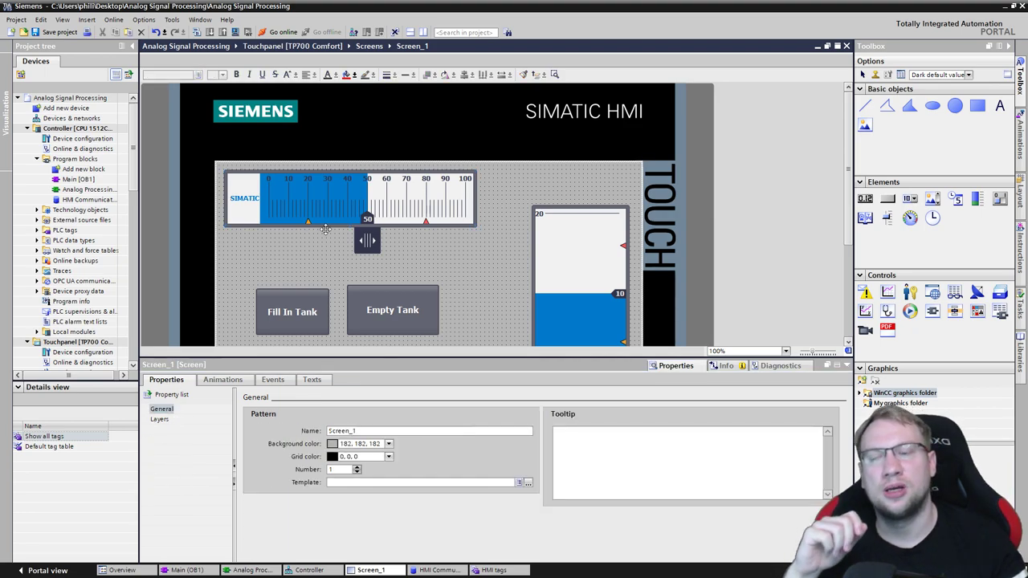
left_click(58, 32)
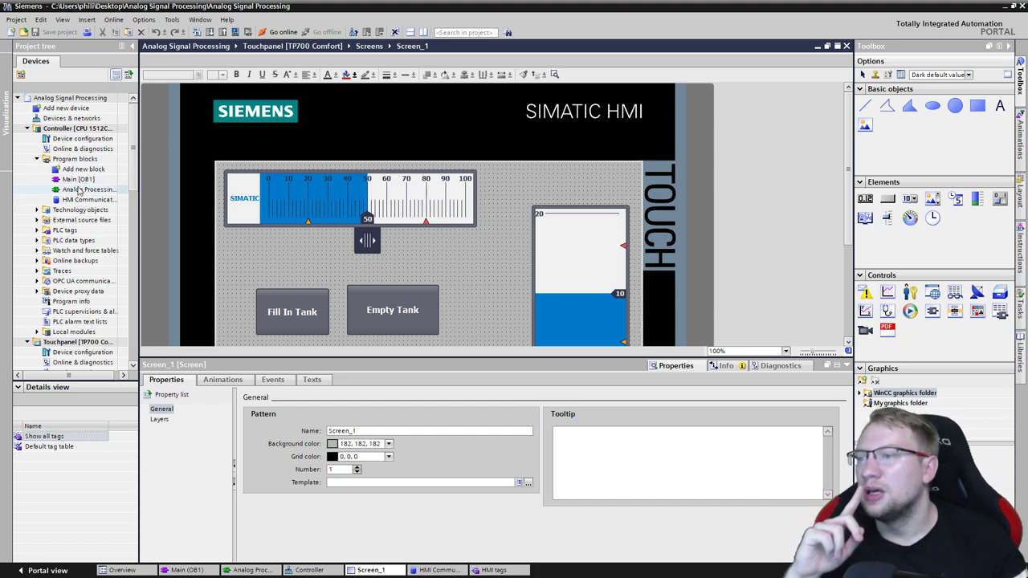
Step: Add a LAD function named 'Analog Output Processing' (FC2) and open its empty Network 1
double_click(81, 169)
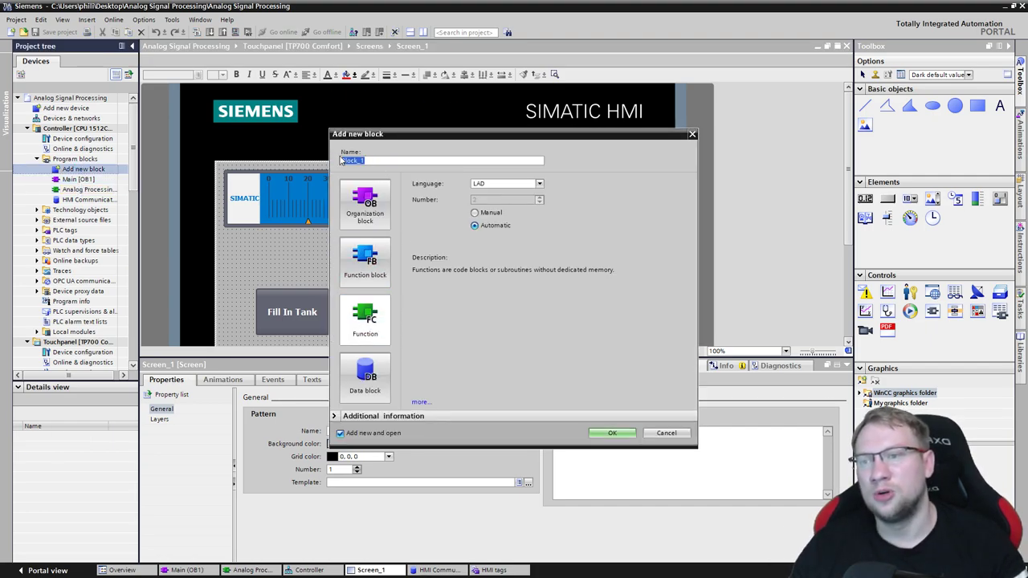
type("Analo")
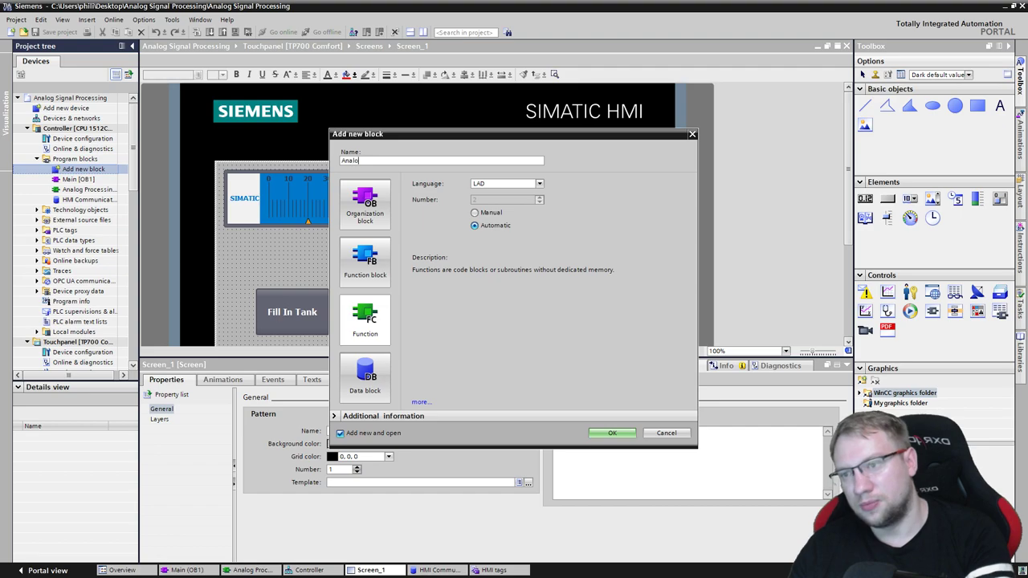
type("g Output")
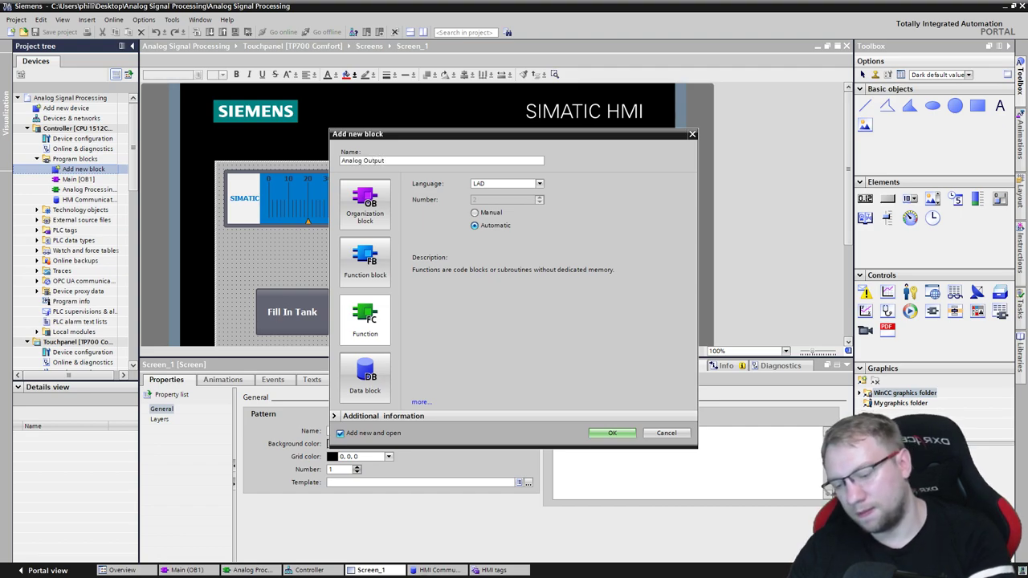
type(" Process")
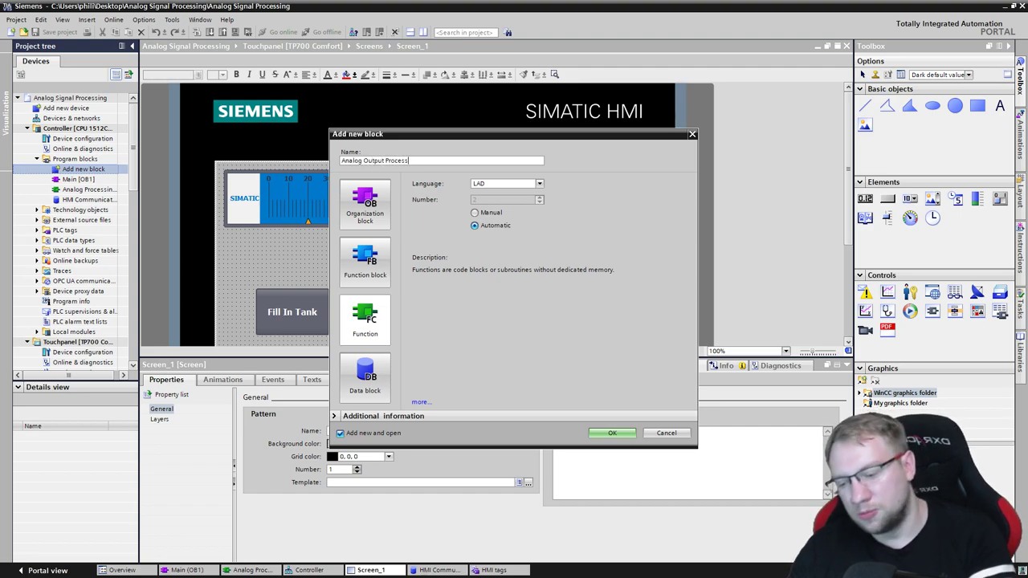
type("ing")
key("Return")
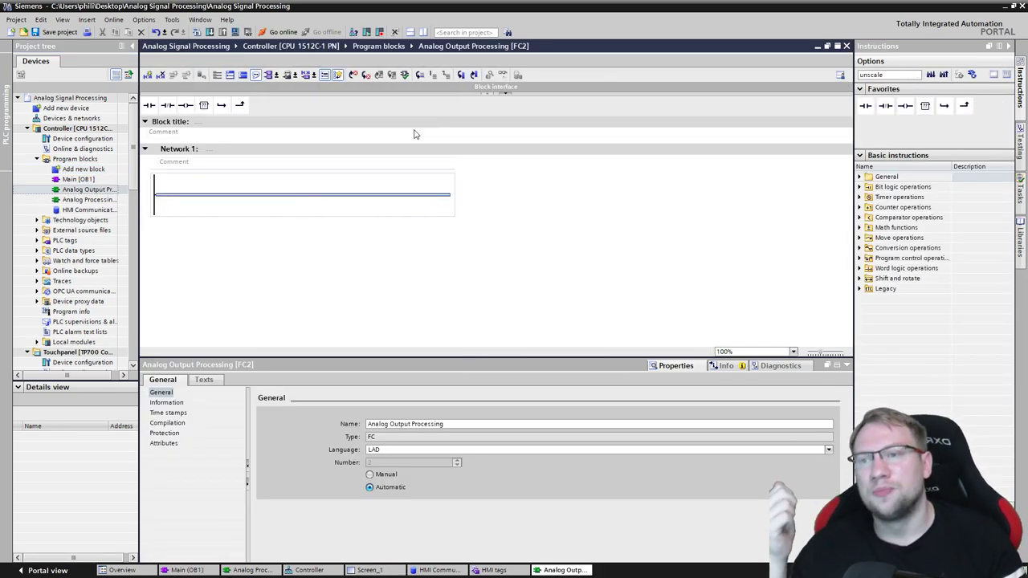
key("alt+Tab")
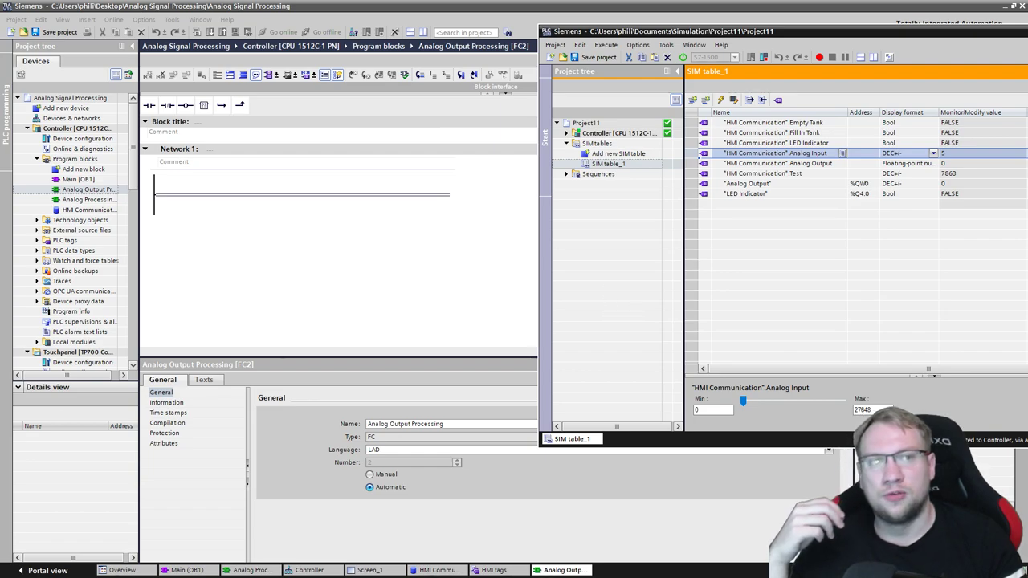
Step: Fill the table's last column with header 'Percentage', 100% for 2.0 l/s, and 0 for 0.0 l/s
key("alt+Tab")
key("alt+Tab")
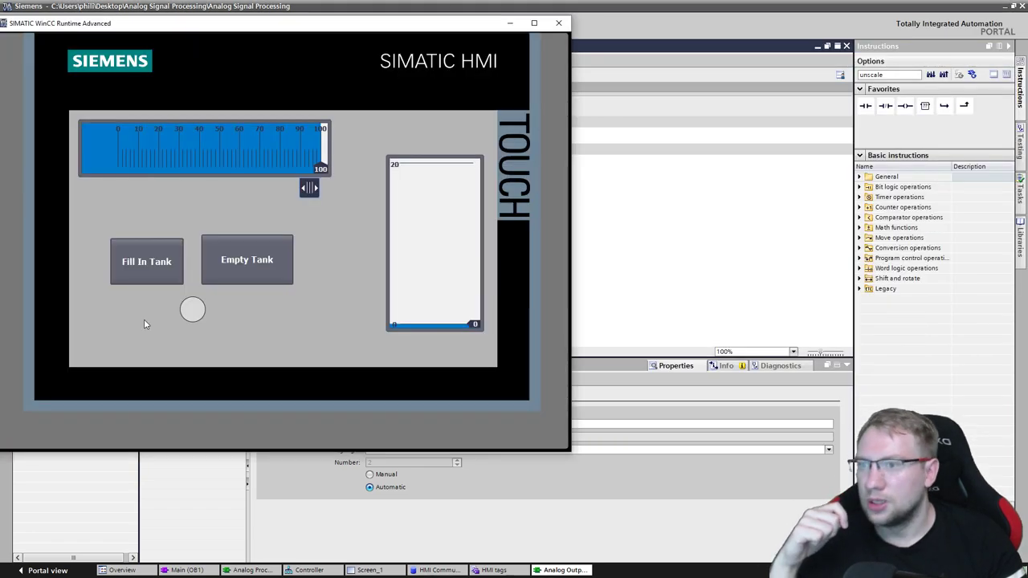
mouse_move(310, 188)
left_mouse_down()
mouse_move(380, 182)
mouse_move(260, 188)
left_mouse_up()
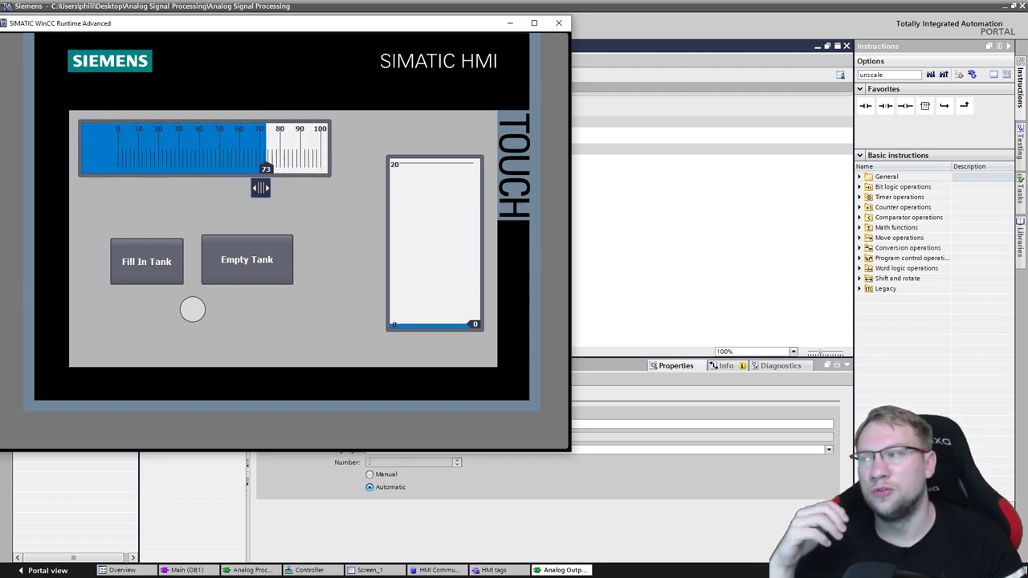
key("alt+Tab")
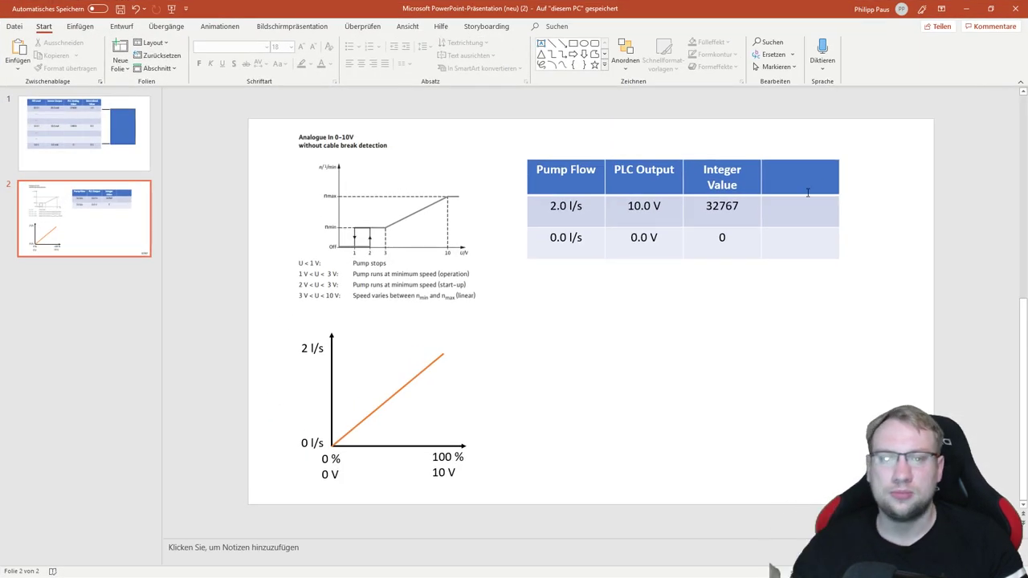
left_click(801, 206)
type("100%")
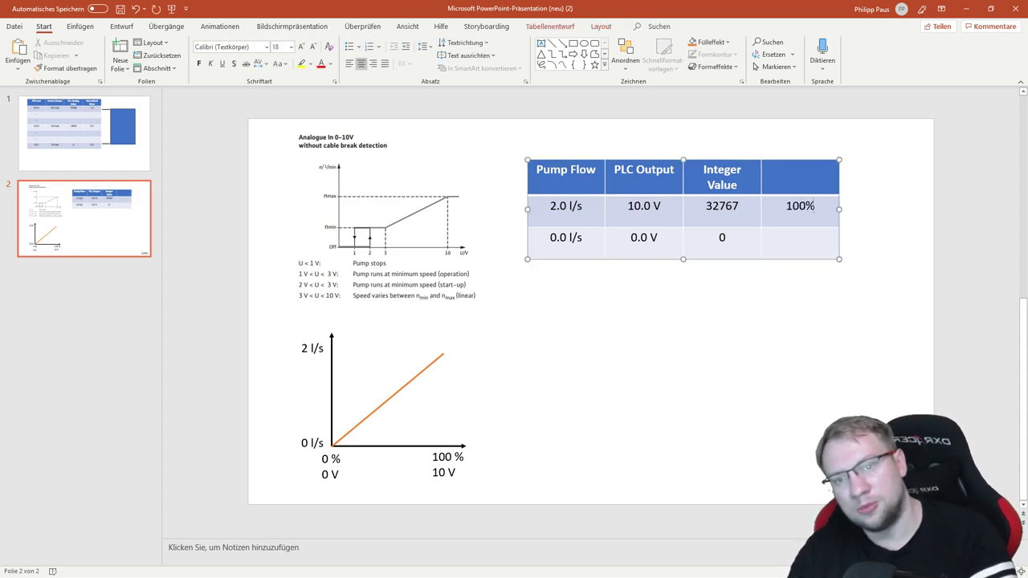
key("Down")
type("0")
key("Up")
key("Up")
type("Percentage")
left_click(783, 297)
Step: Highlight the 100%, 2.0 l/s and 32767 table values to relate percentage to integer range
left_click_drag(786, 213, 823, 214)
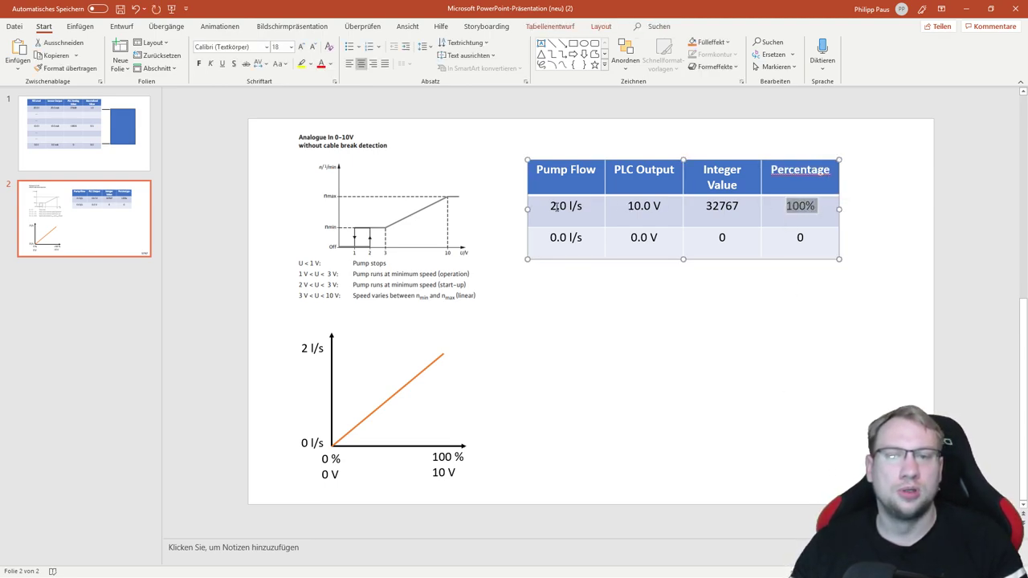
left_click_drag(551, 206, 584, 207)
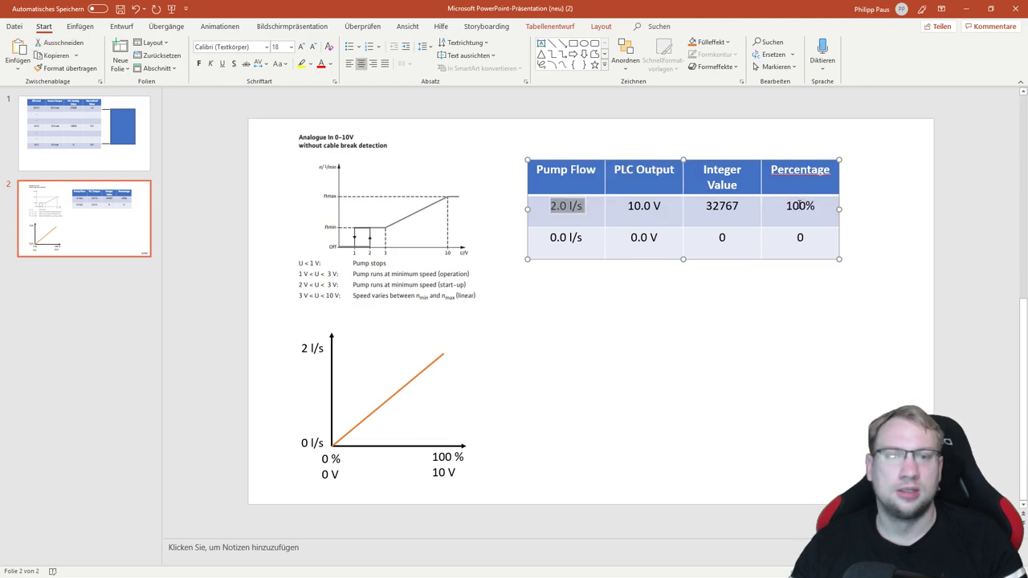
left_click(725, 205)
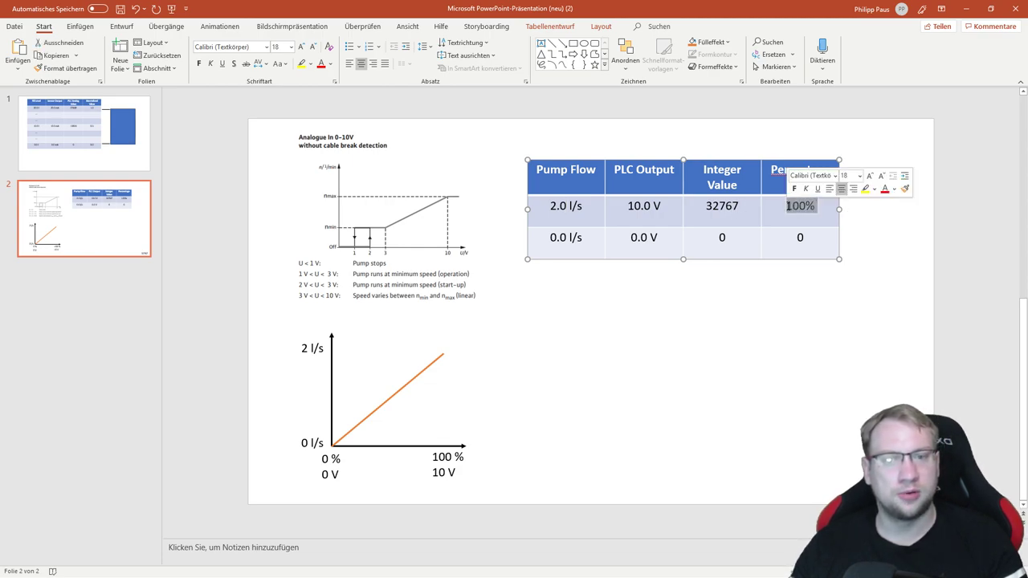
double_click(726, 206)
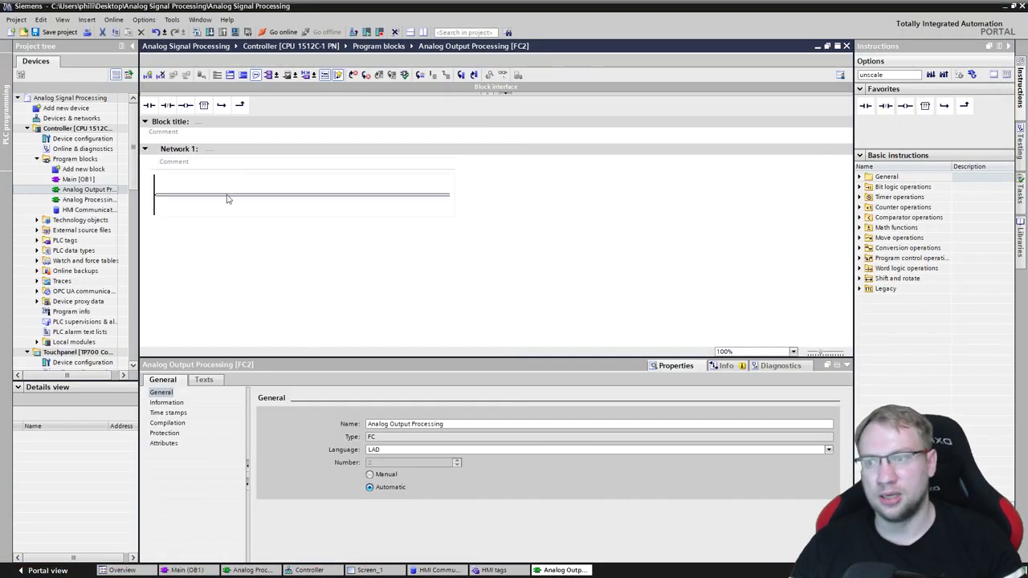
left_click(226, 199)
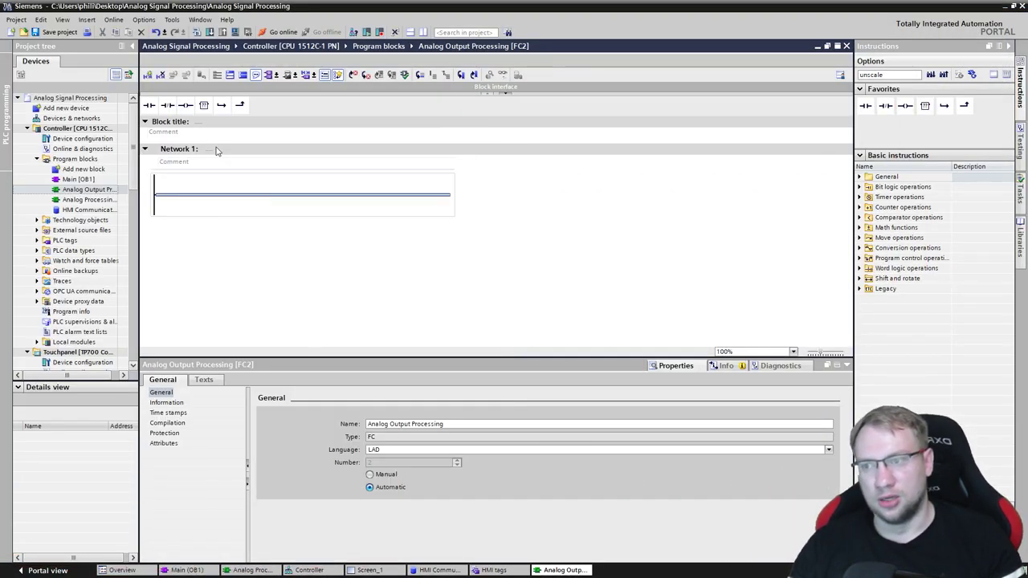
Step: Place a NORM_X box in Network 1 and a SCALE_X box in Network 2
left_click(860, 249)
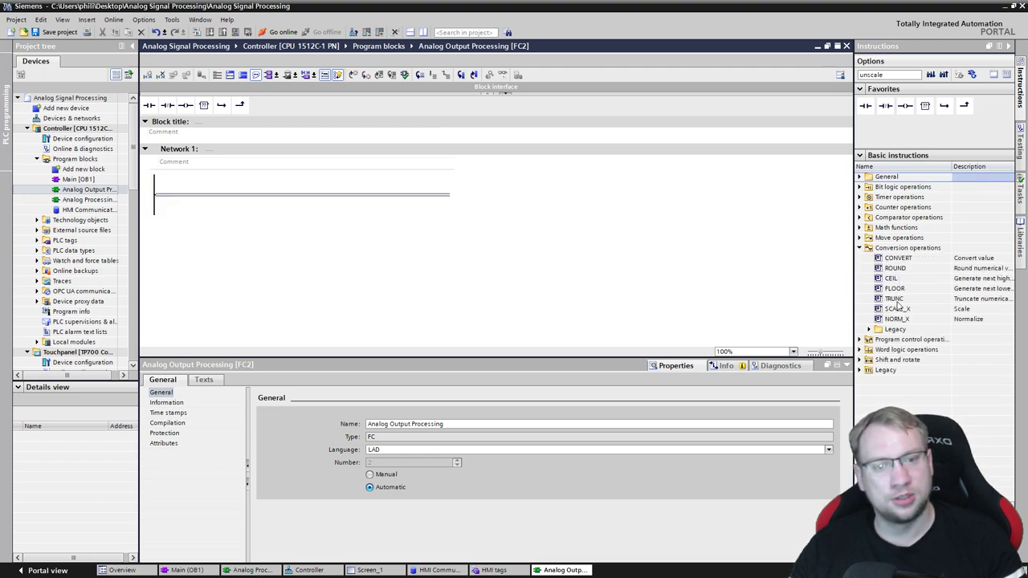
left_click_drag(899, 320, 313, 200)
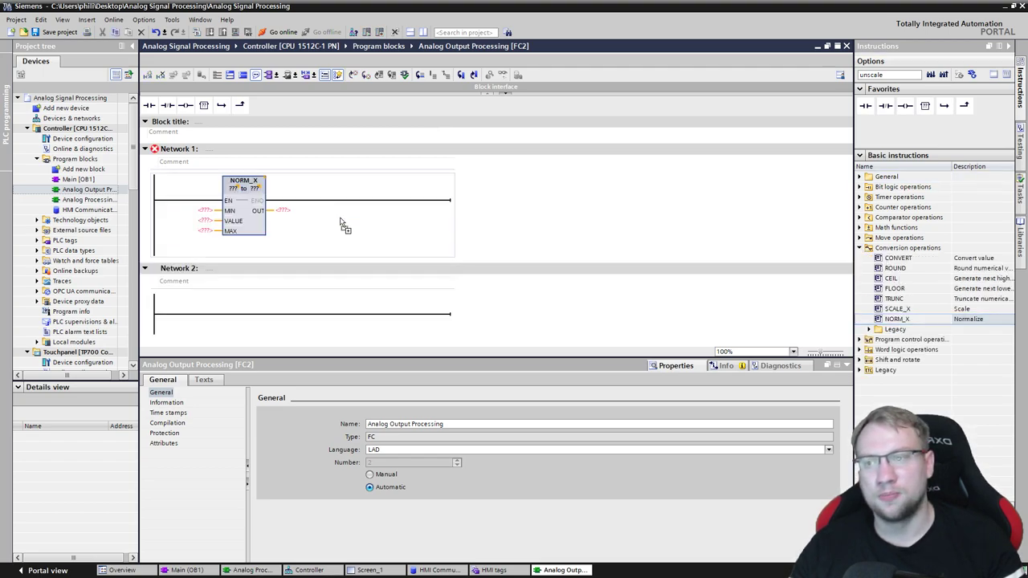
left_click(904, 309)
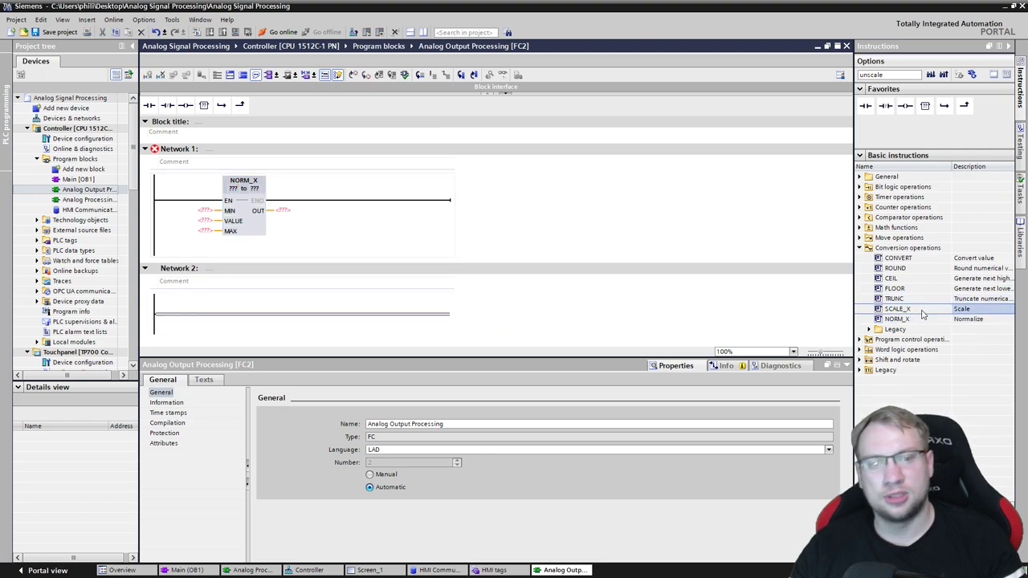
left_click_drag(897, 313, 298, 320)
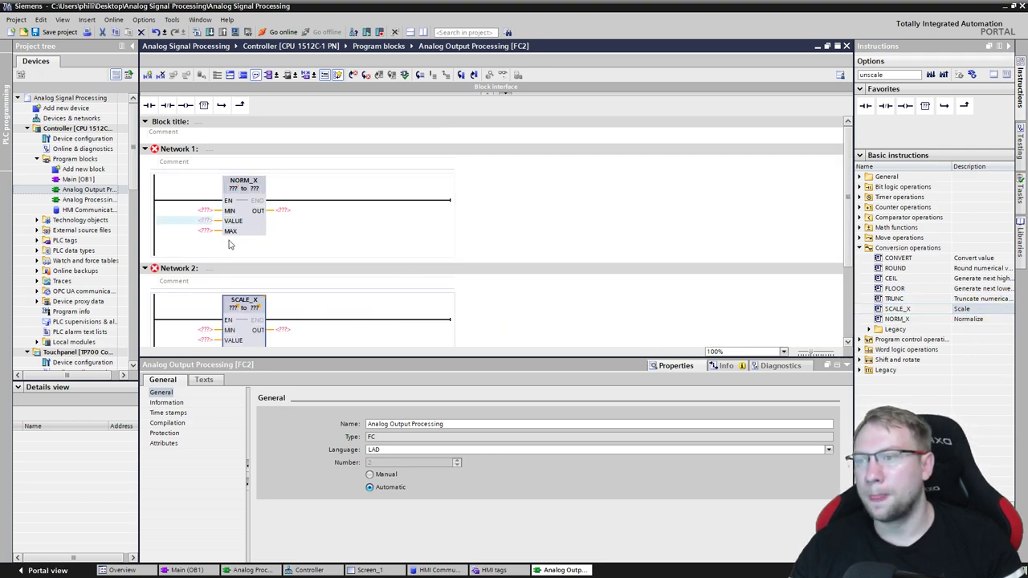
left_click(847, 365)
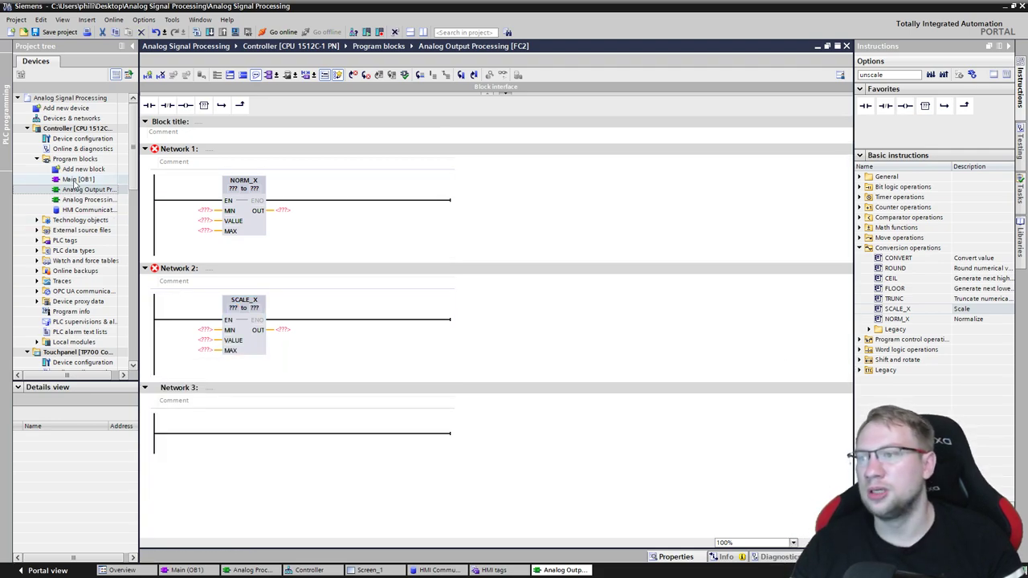
Step: Open the HMI Communication data block beside the ladder and wire Analog Output to NORM_X's VALUE
double_click(89, 210)
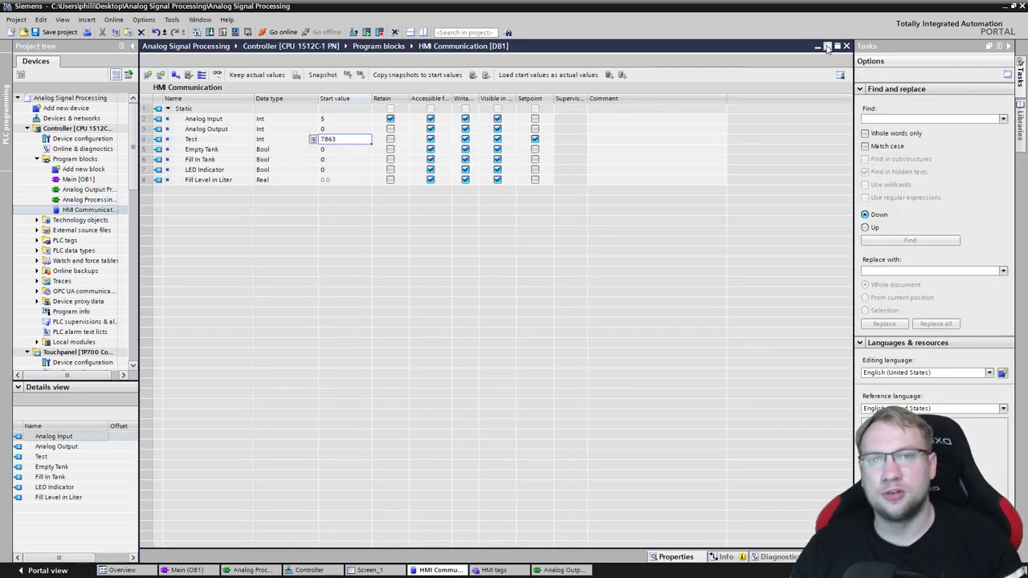
left_click(828, 49)
left_click_drag(332, 64, 731, 189)
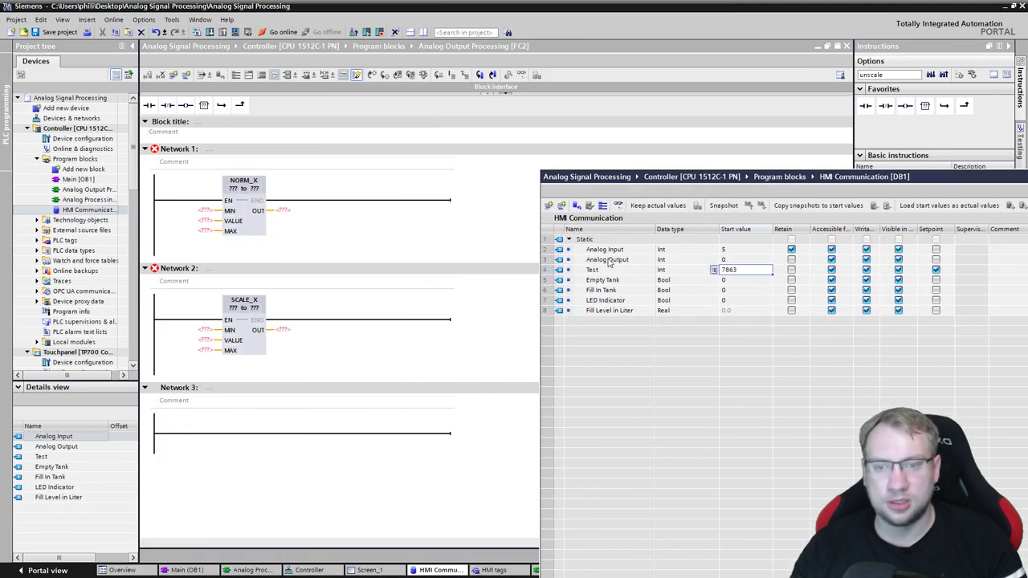
left_click(608, 263)
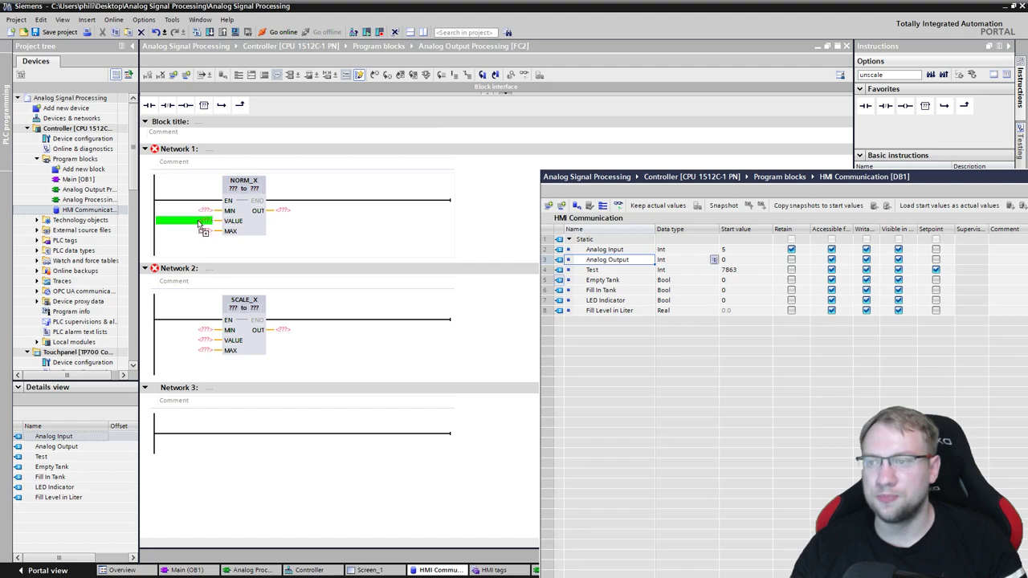
left_click_drag(193, 231, 205, 220)
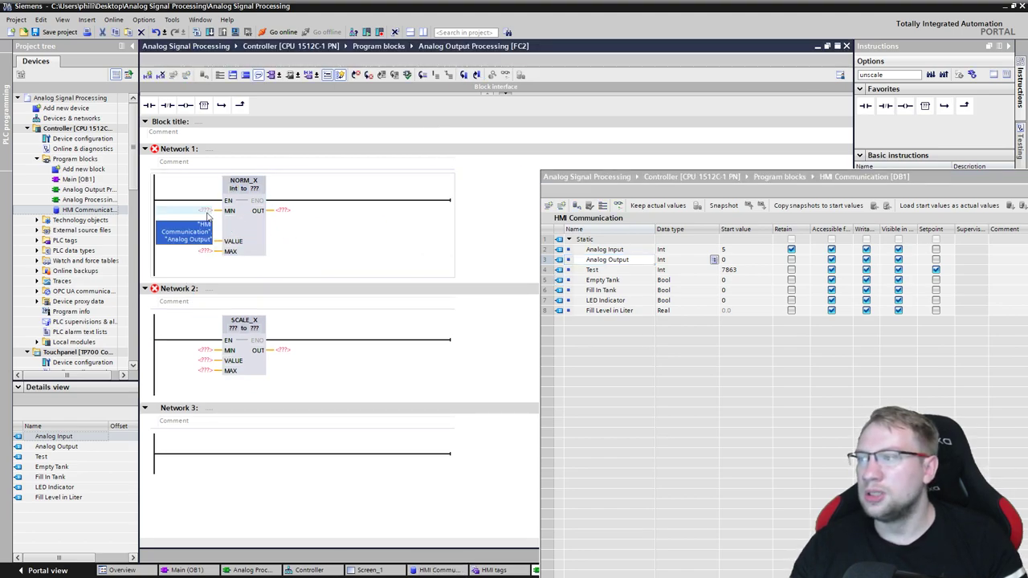
Step: Check the 100% percentage value on the pump-flow table slide
key("alt+Tab")
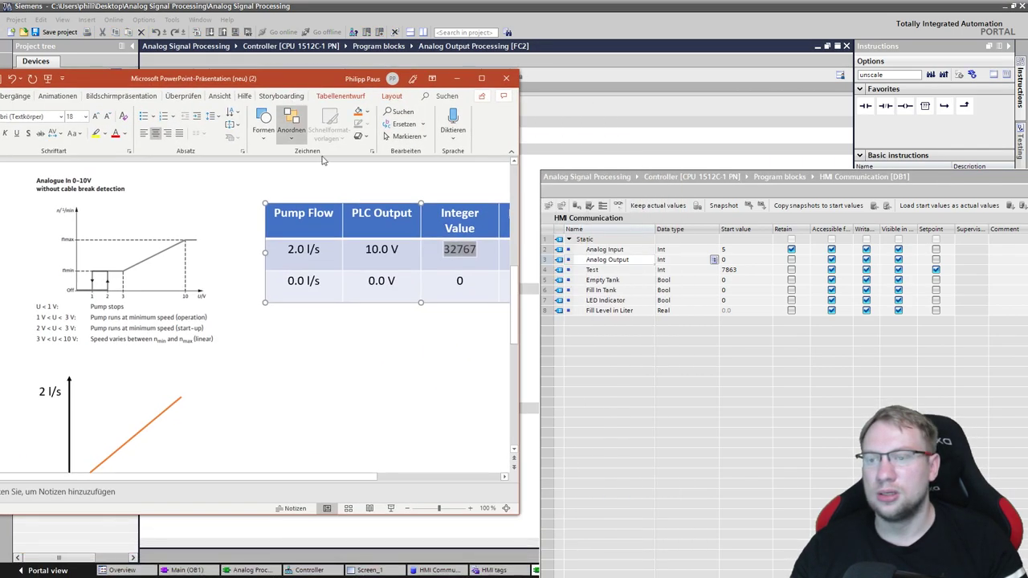
left_click_drag(359, 480, 506, 476)
key("alt+Tab")
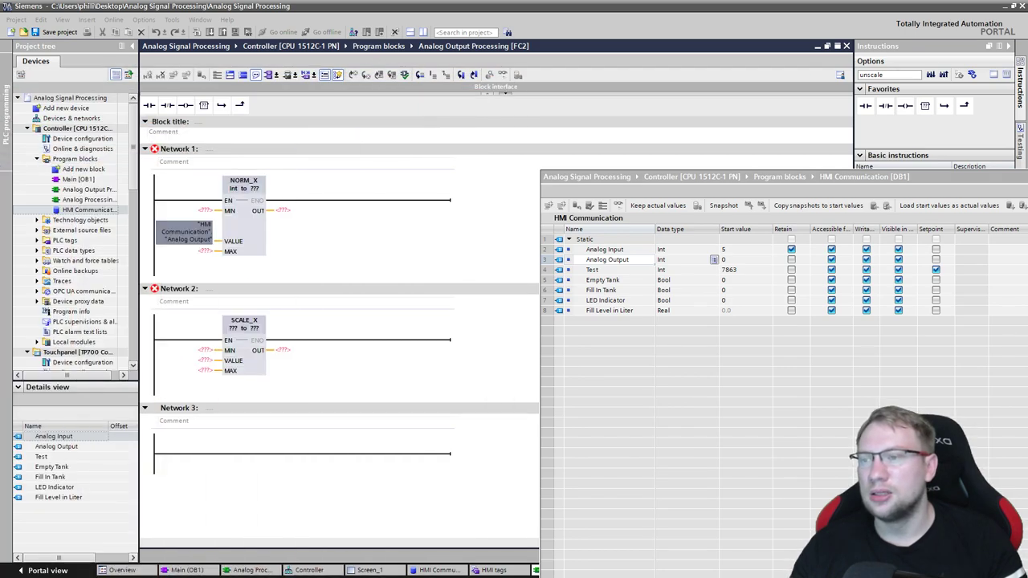
key("alt+Tab")
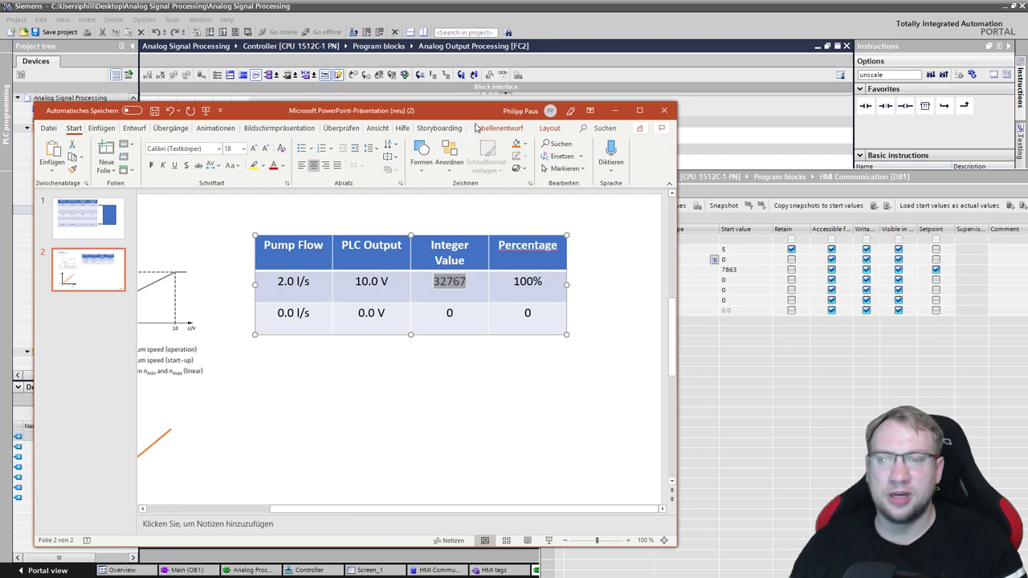
left_click(528, 312)
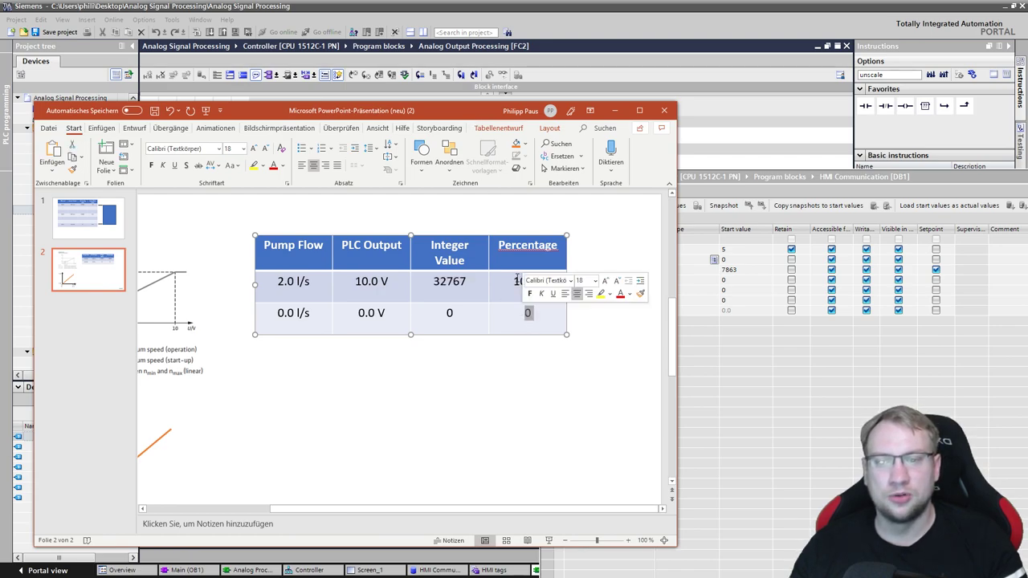
left_click_drag(514, 281, 544, 281)
key("alt+Tab")
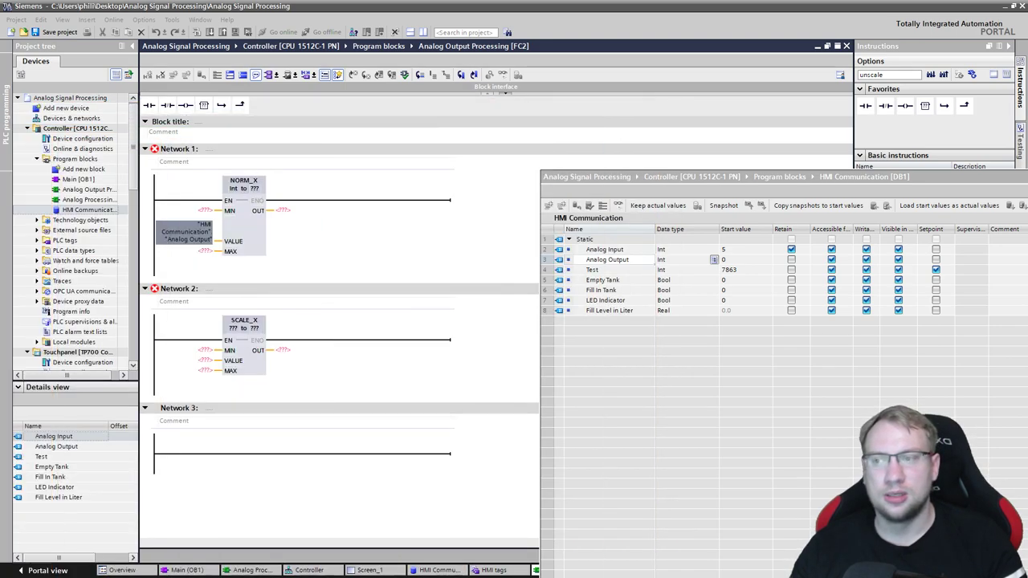
key("alt+Tab")
key("alt+Tab")
Step: Set NORM_X's MIN to 0 and MAX to 100
left_click(205, 211)
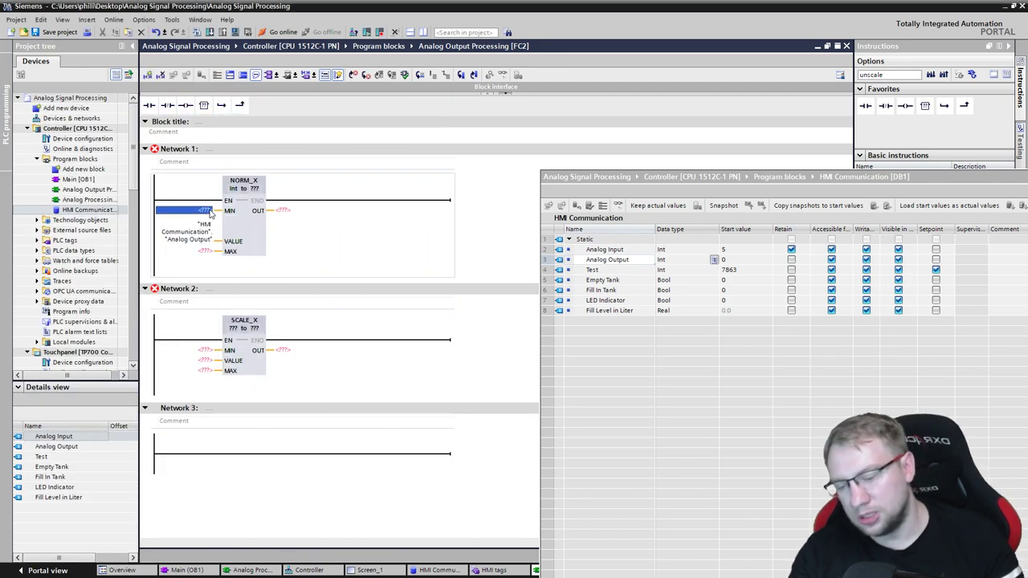
type("0")
key("Tab")
left_click(195, 252)
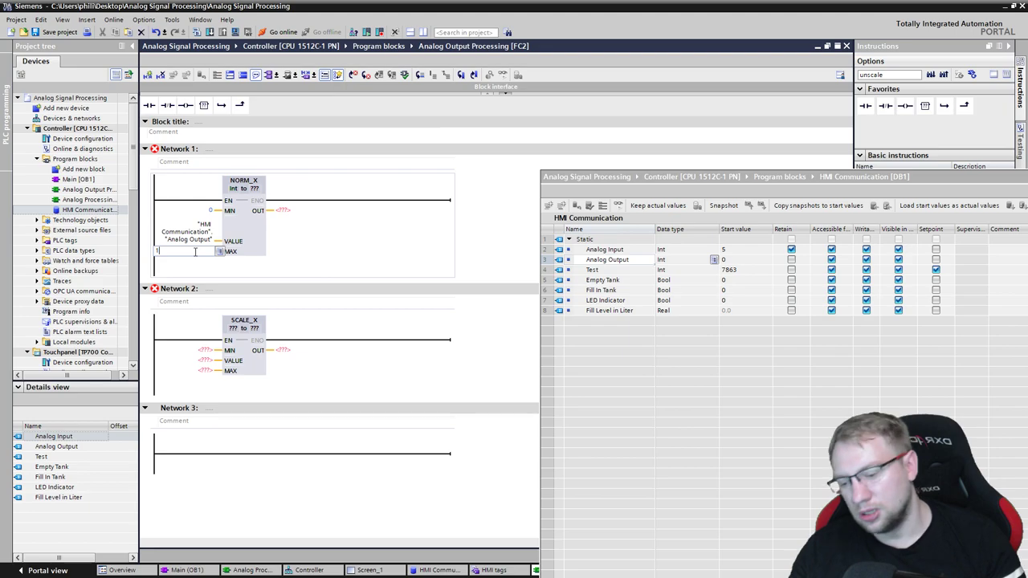
type("100")
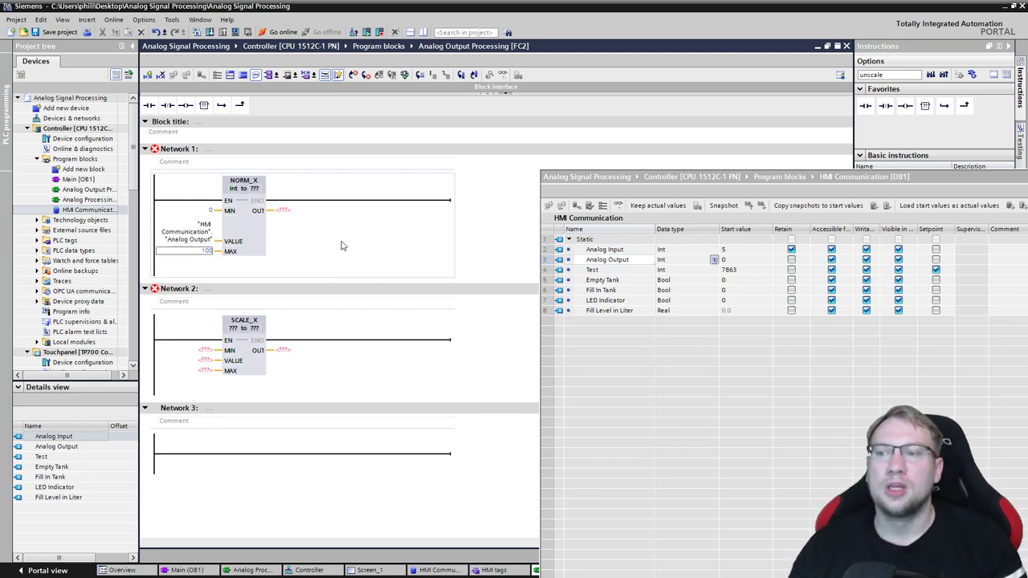
left_click(283, 212)
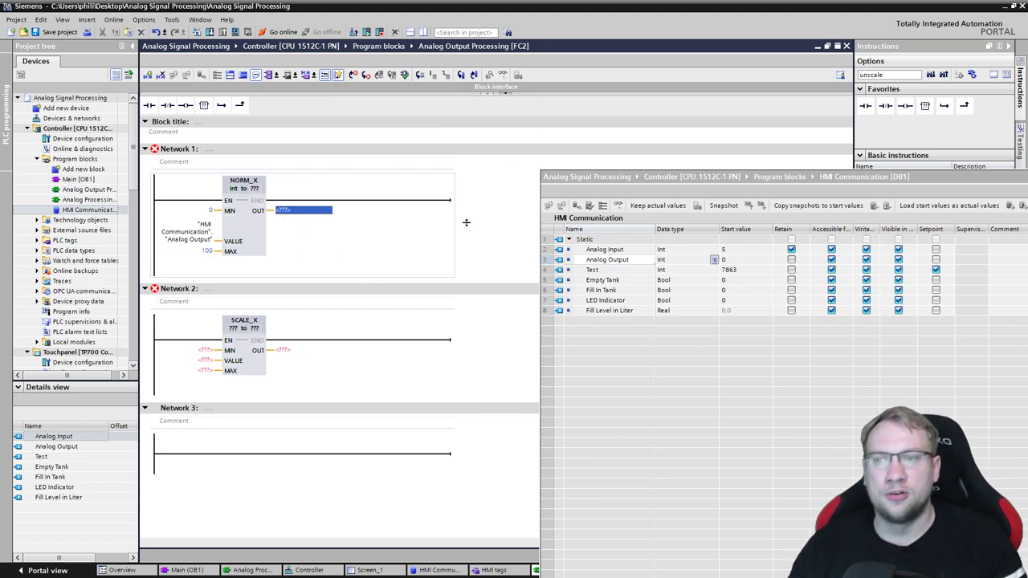
Step: Declare a Temp variable 'Temp for Calc' of type Real in the block interface
left_click(503, 91)
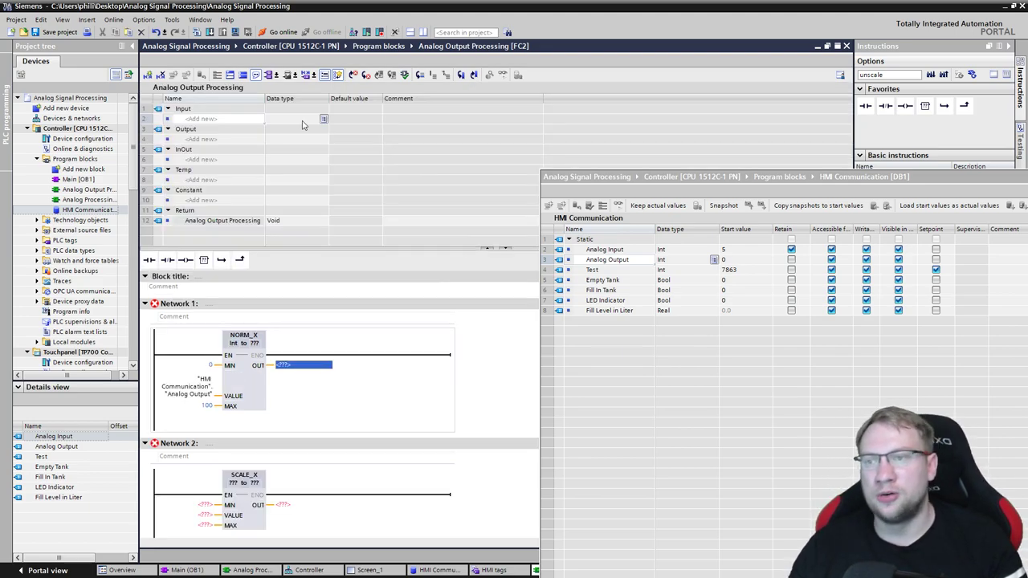
left_click(198, 180)
type("Temp for Ca")
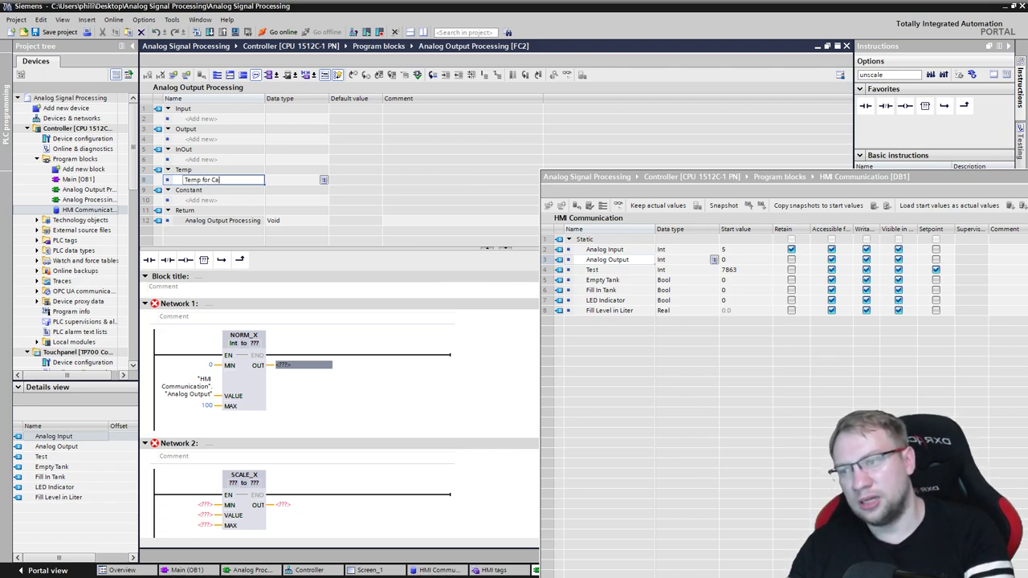
type("lc")
key("Return")
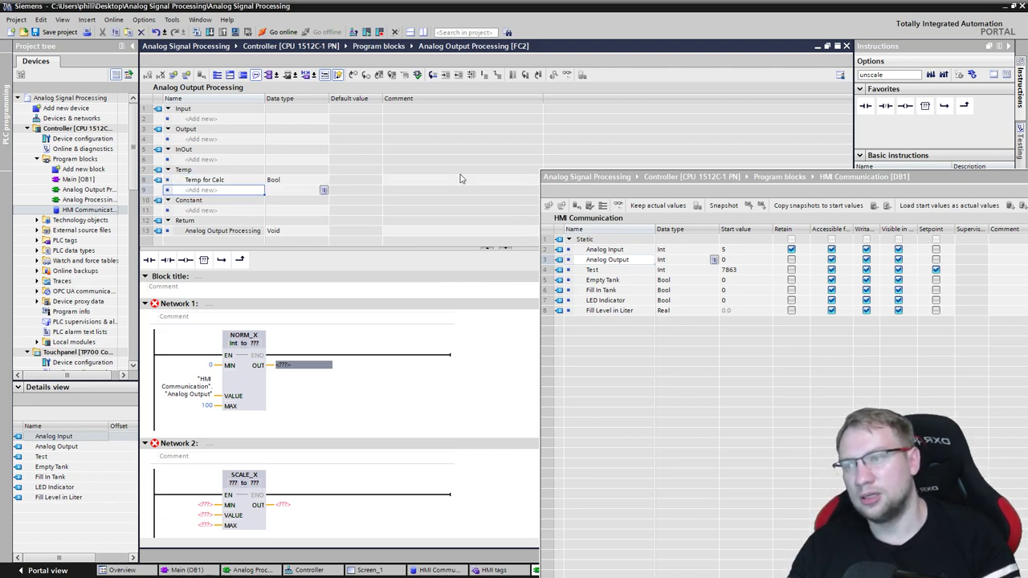
left_click(293, 178)
type("Real")
key("Return")
Step: Connect Temp for Calc to NORM_X's output
left_click(211, 181)
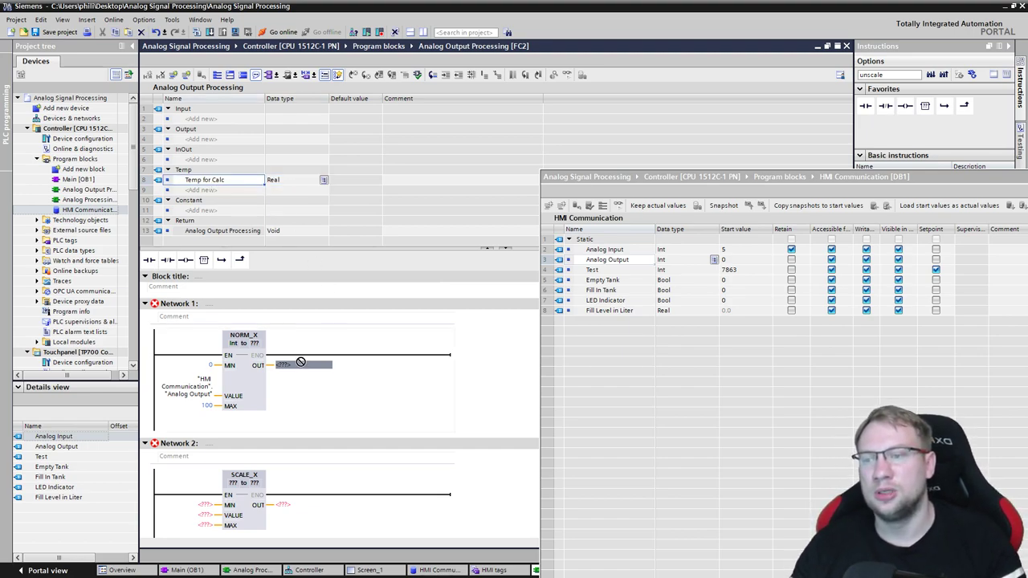
left_click_drag(302, 366, 197, 514)
scroll(197, 514, "down", 3)
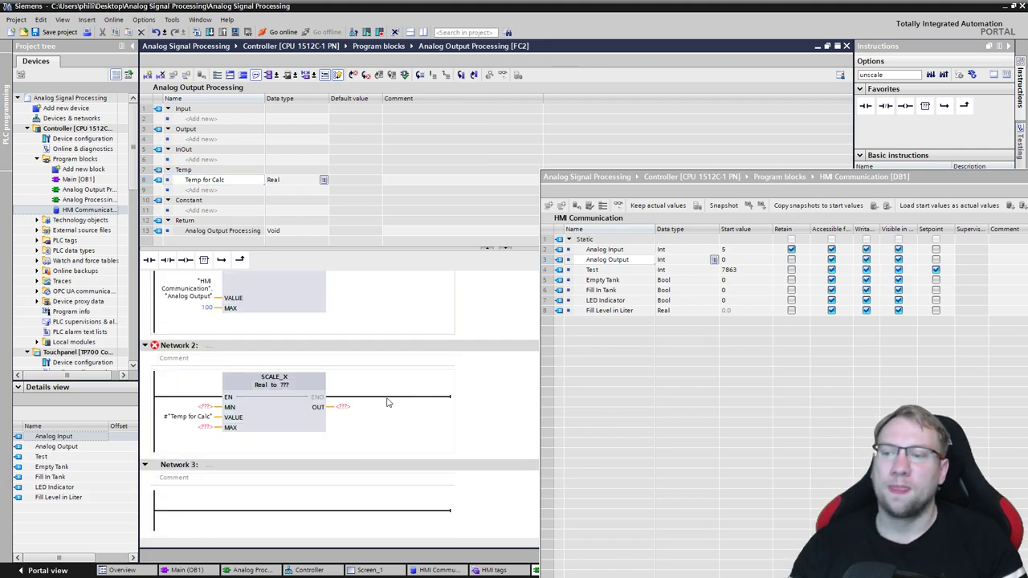
key("alt+Tab")
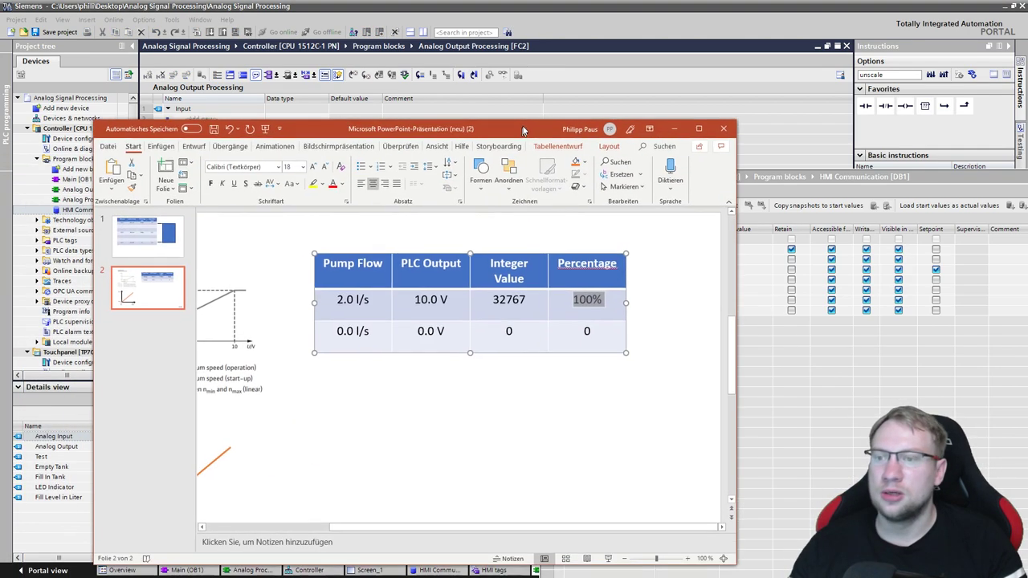
double_click(592, 298)
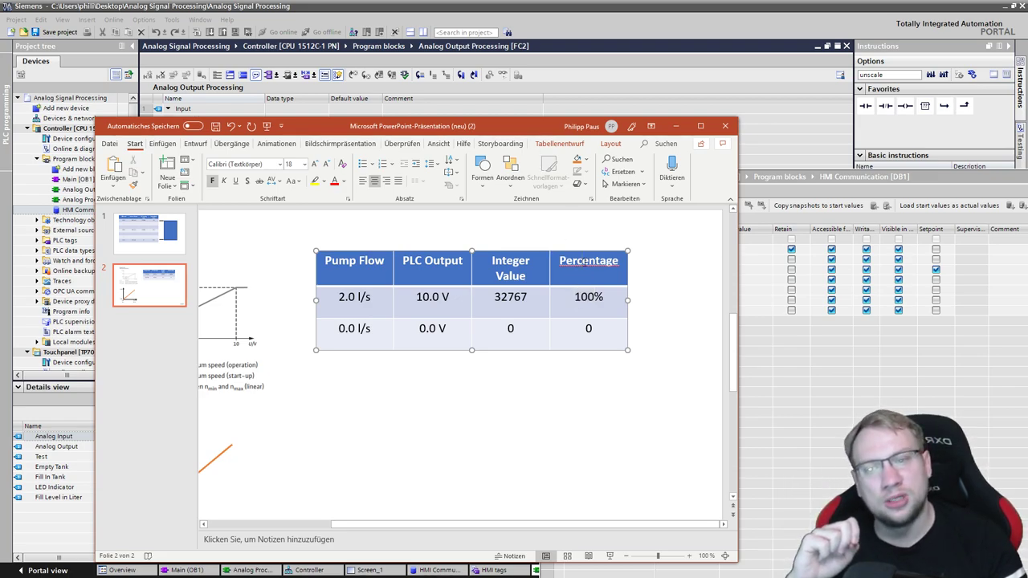
left_click_drag(524, 265, 520, 289)
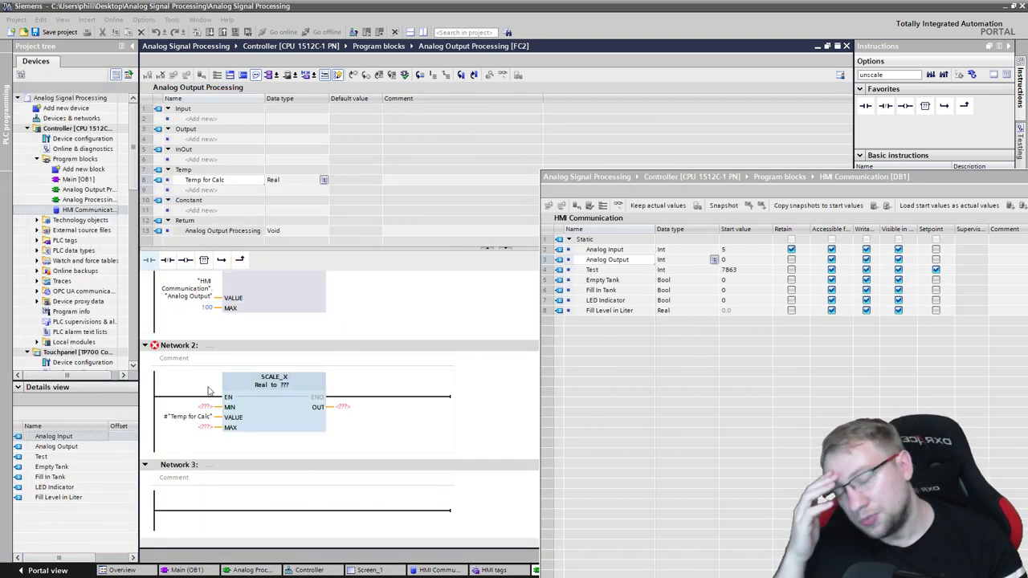
Step: Set SCALE_X's MIN to 0 and MAX to 32767, checking 32767 on the table slide
left_click(201, 407)
type("0")
left_click(205, 430)
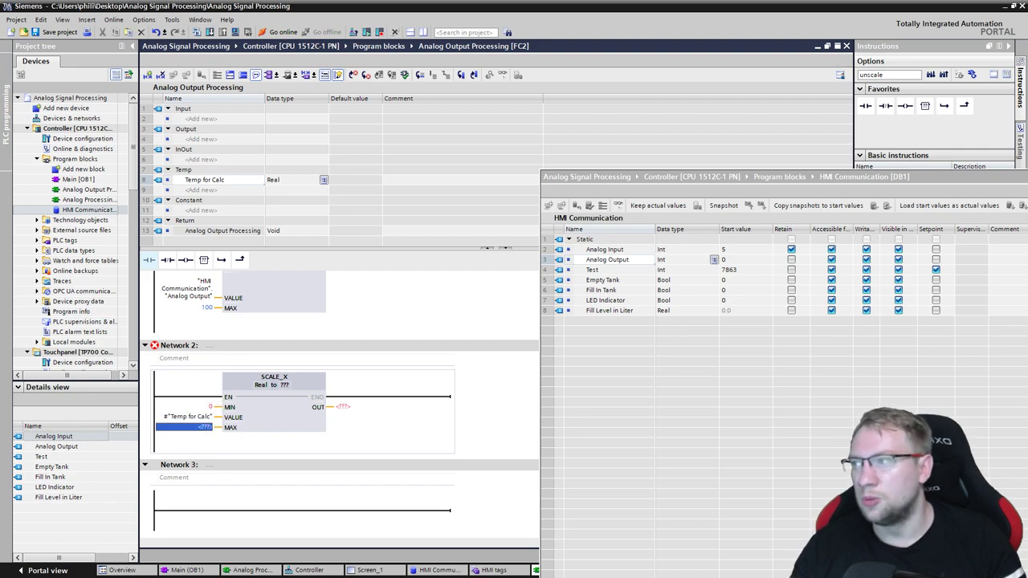
left_click_drag(0, 127, 155, 127)
left_click(130, 326)
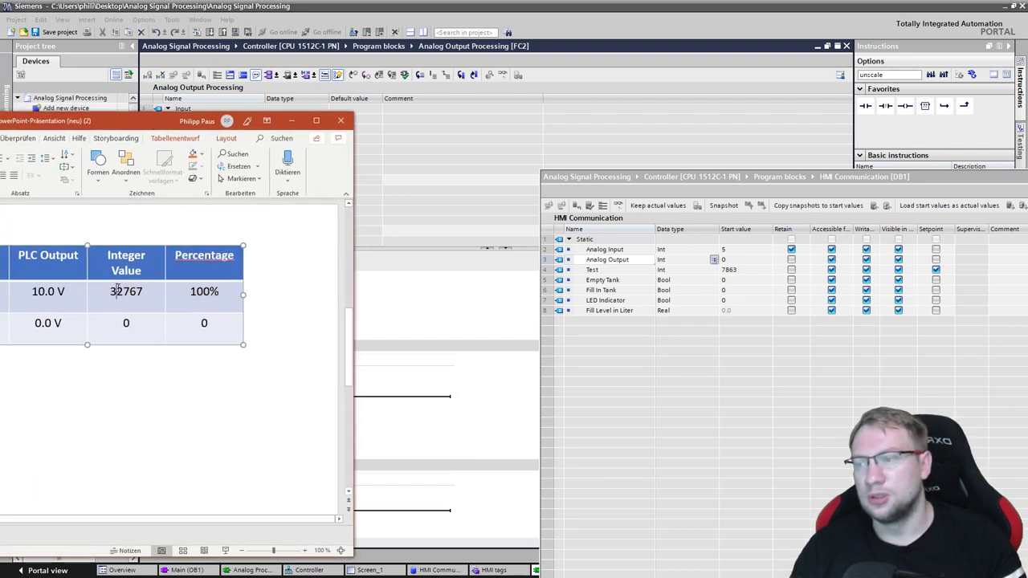
double_click(127, 292)
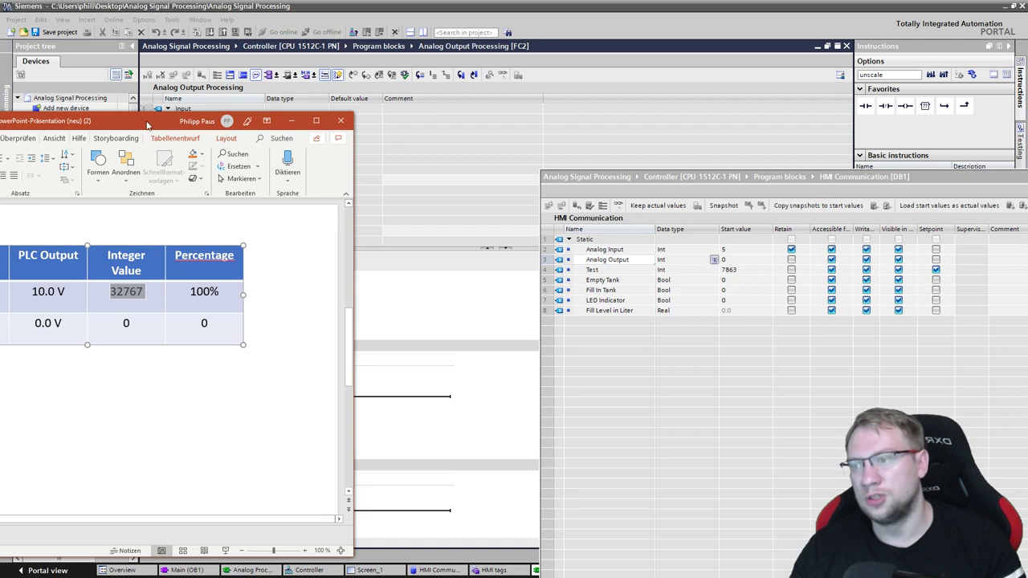
left_click_drag(147, 124, 129, 125)
left_click(273, 121)
left_click(184, 430)
type("32767")
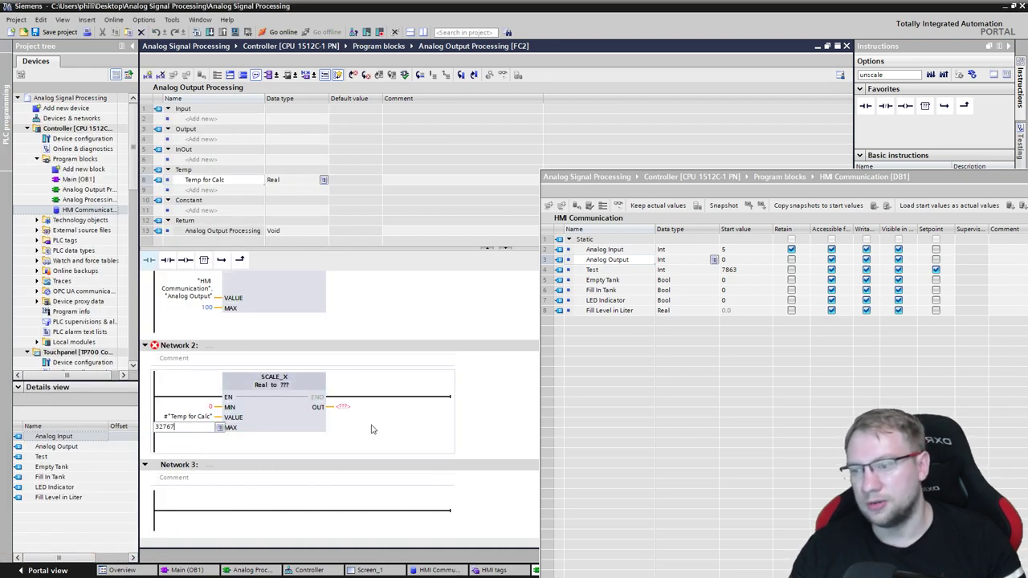
key("Return")
Step: Assign the "Analog Output" tag (%QW0) to SCALE_X's OUT and open the controller's device view
left_click(356, 410)
left_click(400, 408)
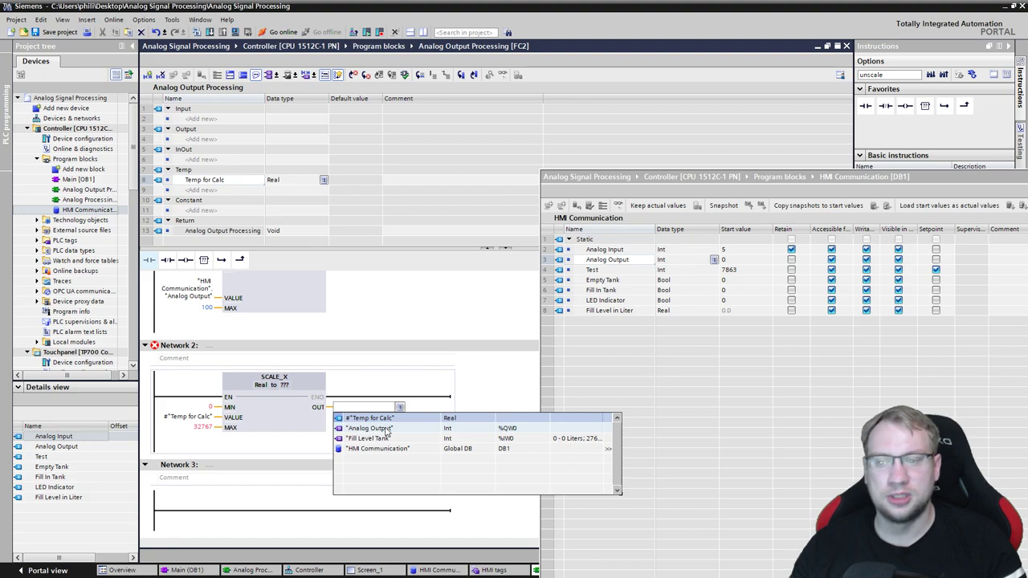
left_click(387, 428)
key("Return")
left_click(71, 140)
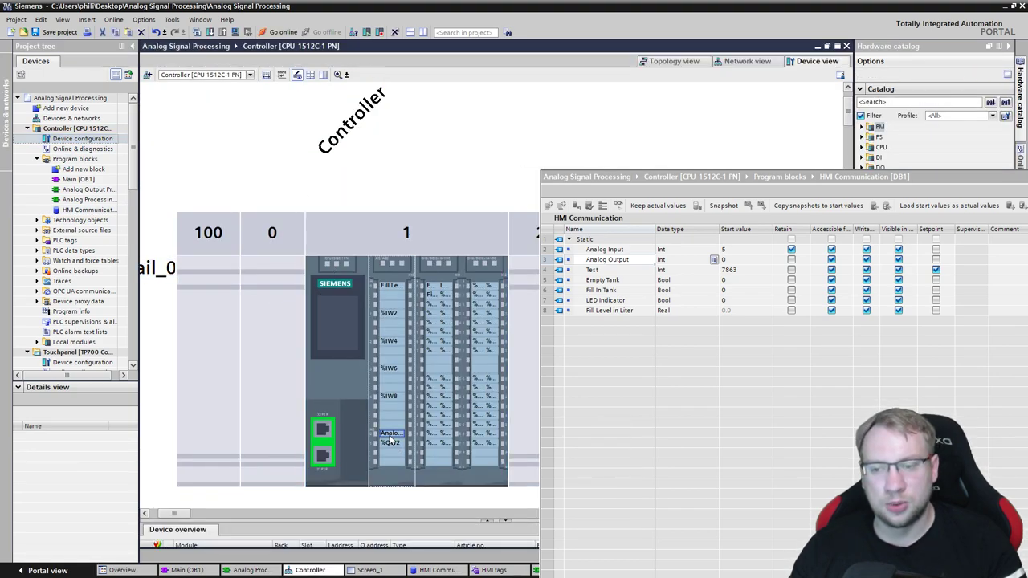
Step: Change the table's 'Percentage' column header to 'Percent'
left_click(78, 179)
key("alt+Tab")
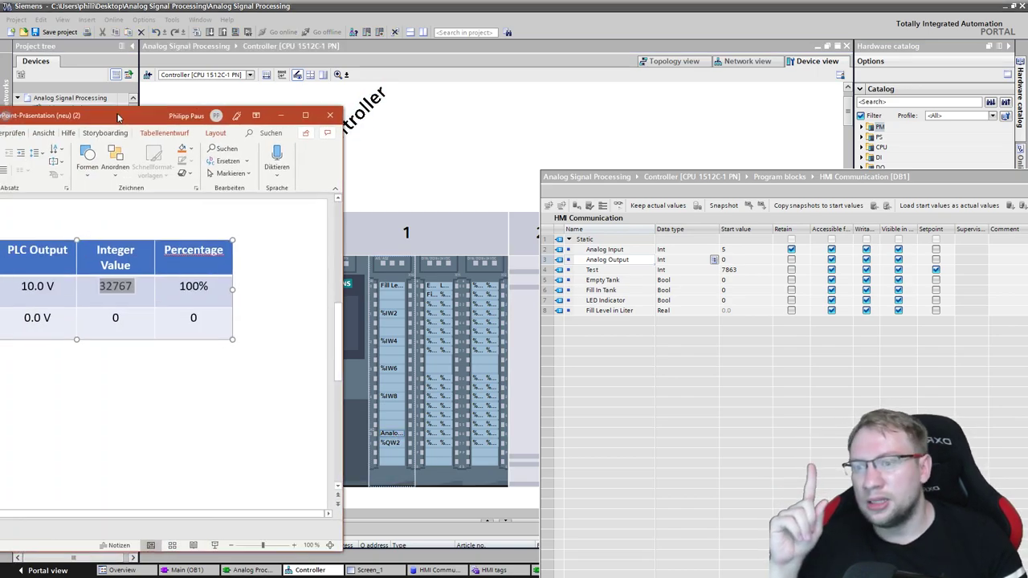
left_click_drag(114, 110, 405, 111)
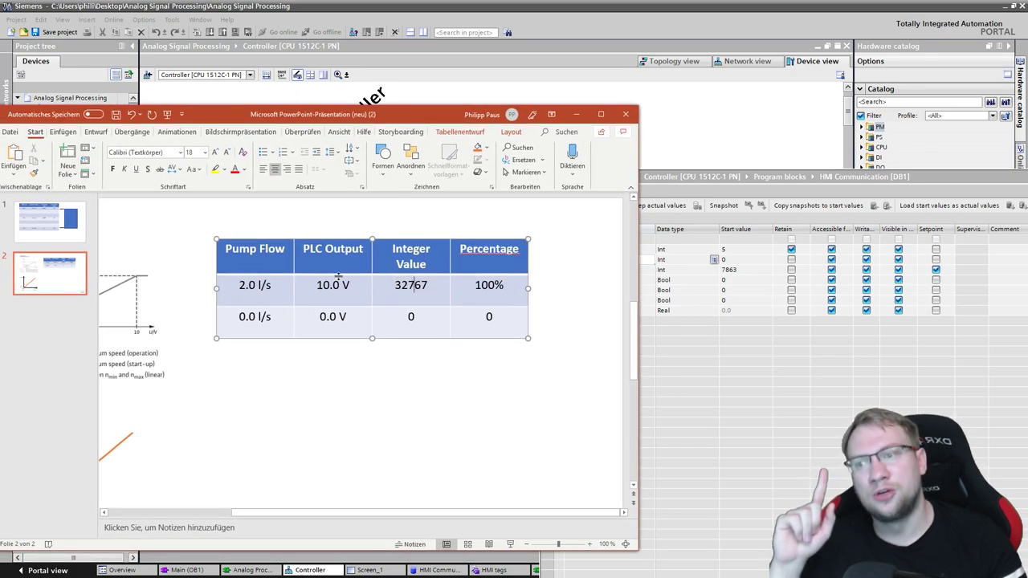
double_click(327, 285)
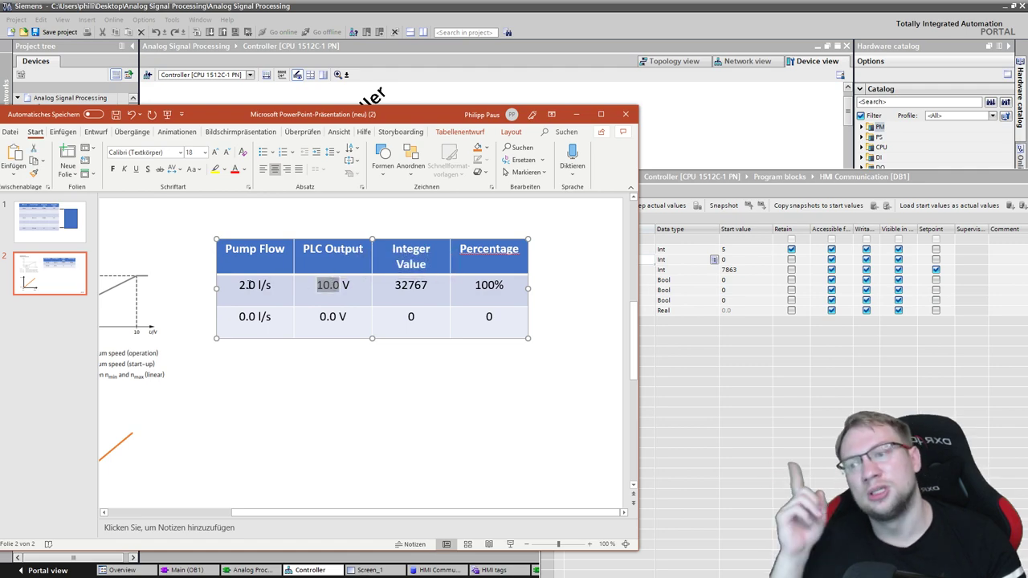
double_click(247, 285)
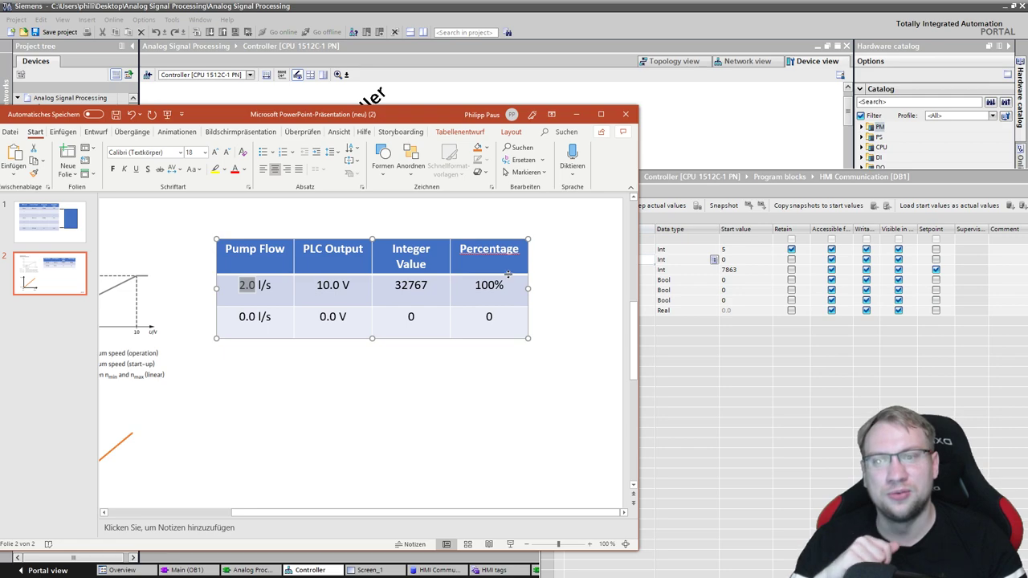
left_click_drag(519, 252, 459, 252)
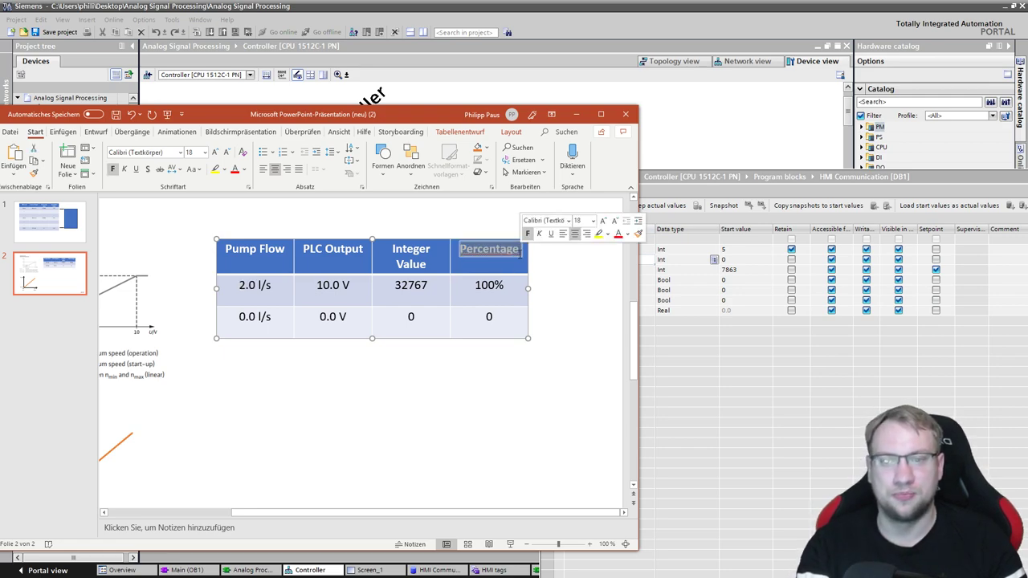
left_click(520, 263)
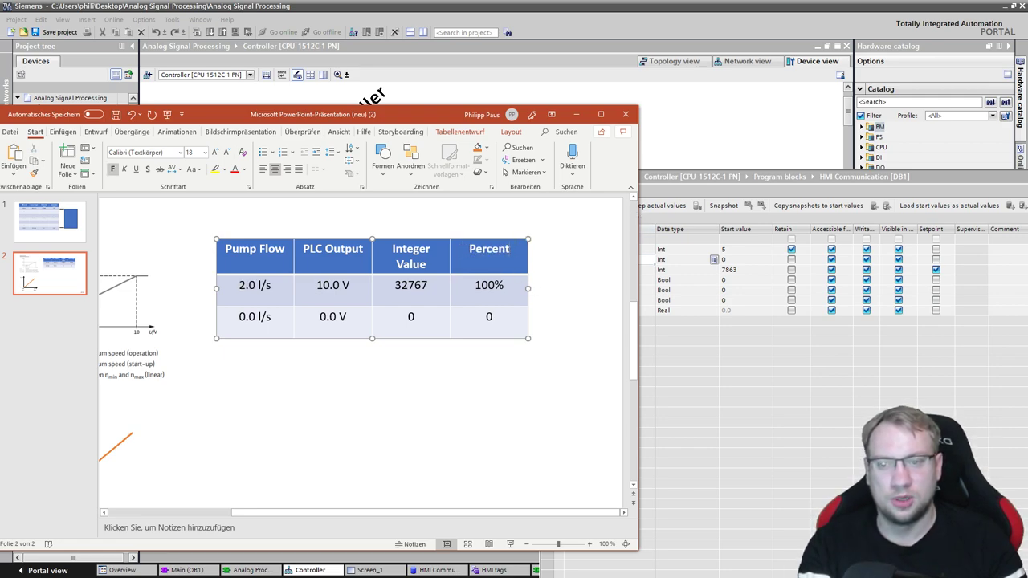
left_click(562, 301)
Step: Download the program to the controller, re-initializing the data block
left_click(576, 115)
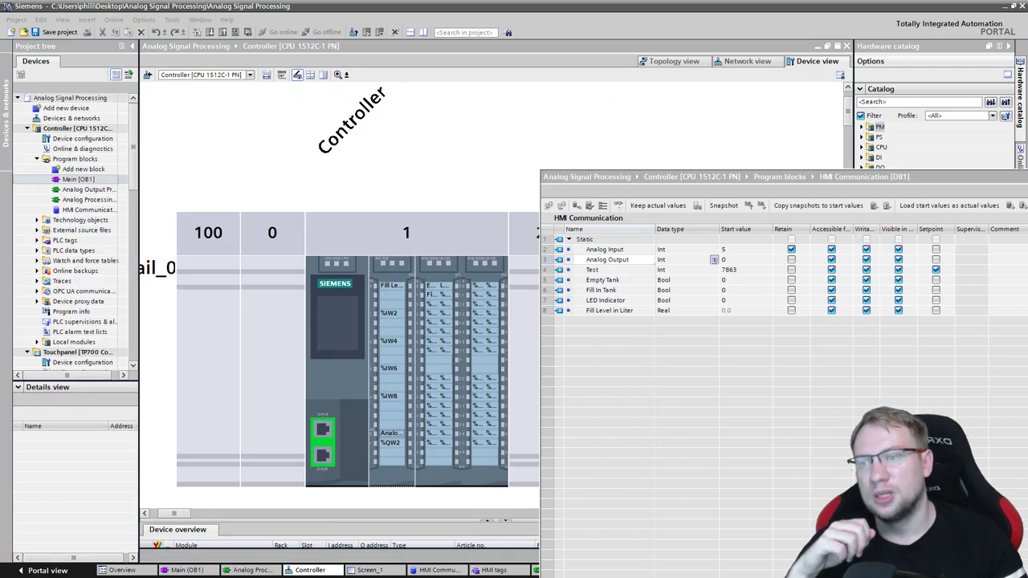
left_click(81, 129)
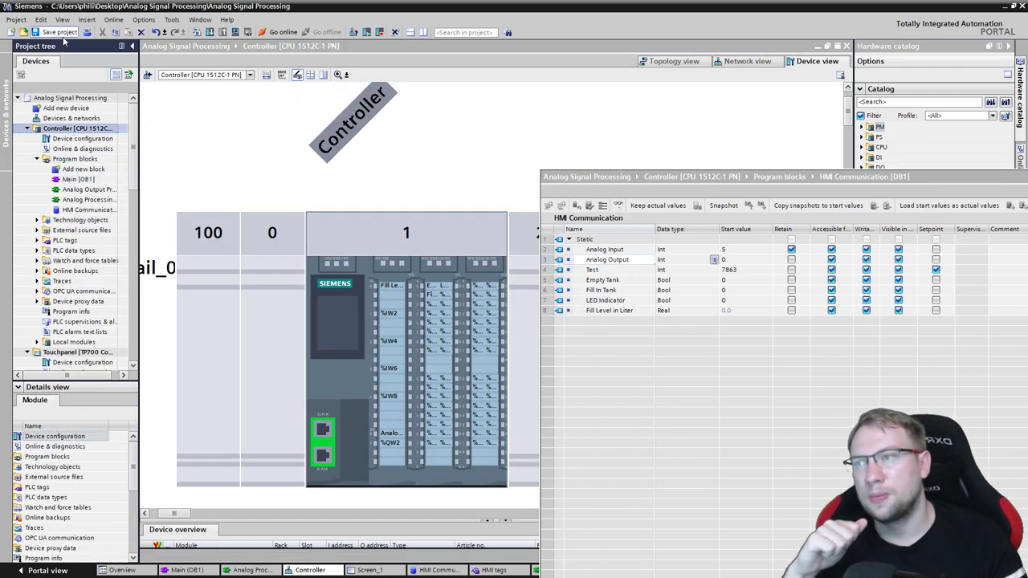
left_click(209, 32)
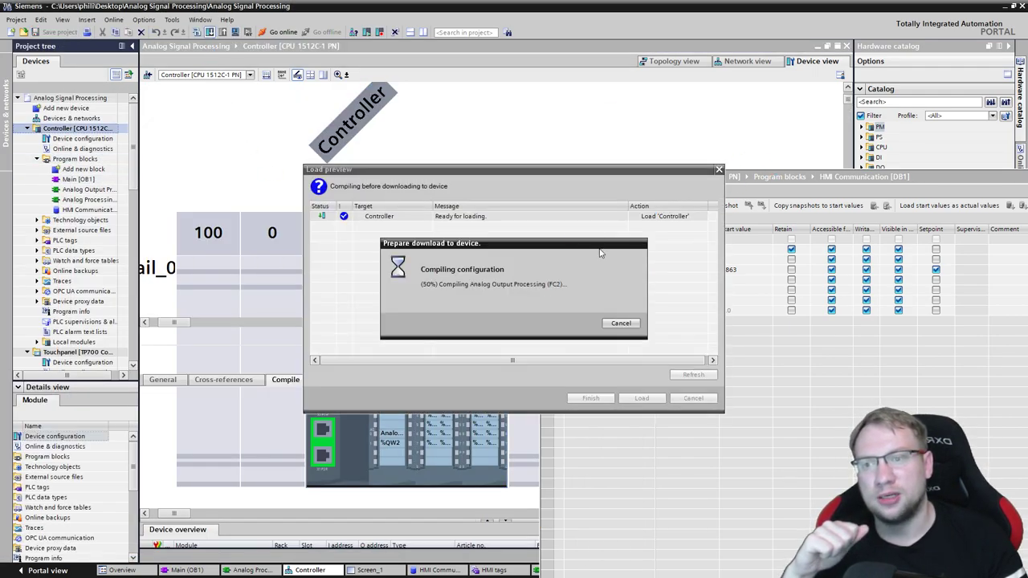
left_click(703, 297)
left_click(659, 310)
left_click(645, 398)
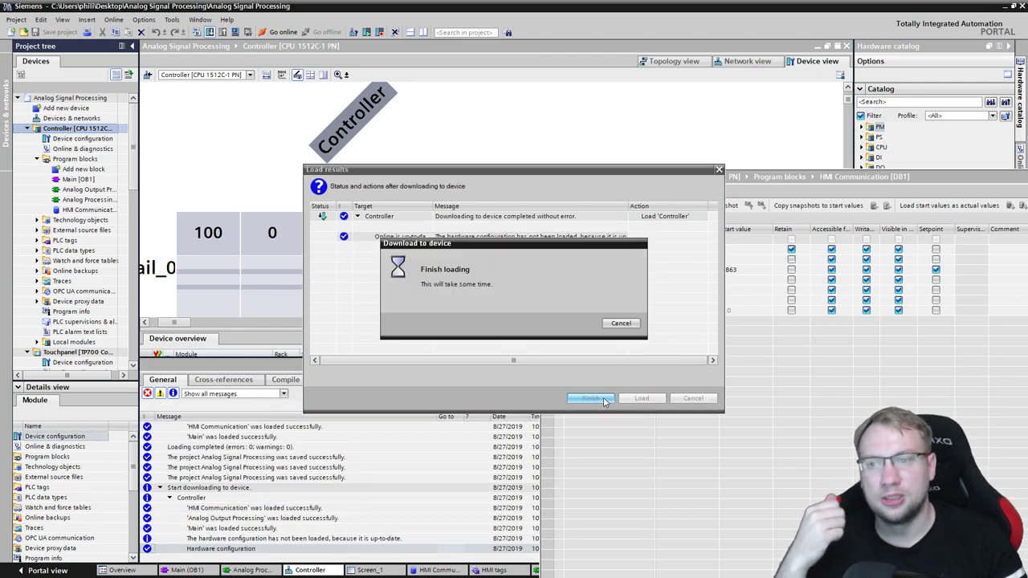
left_click(605, 399)
Step: Open Screen_1 and compile the Touchpanel software
scroll(97, 227, "down", 7)
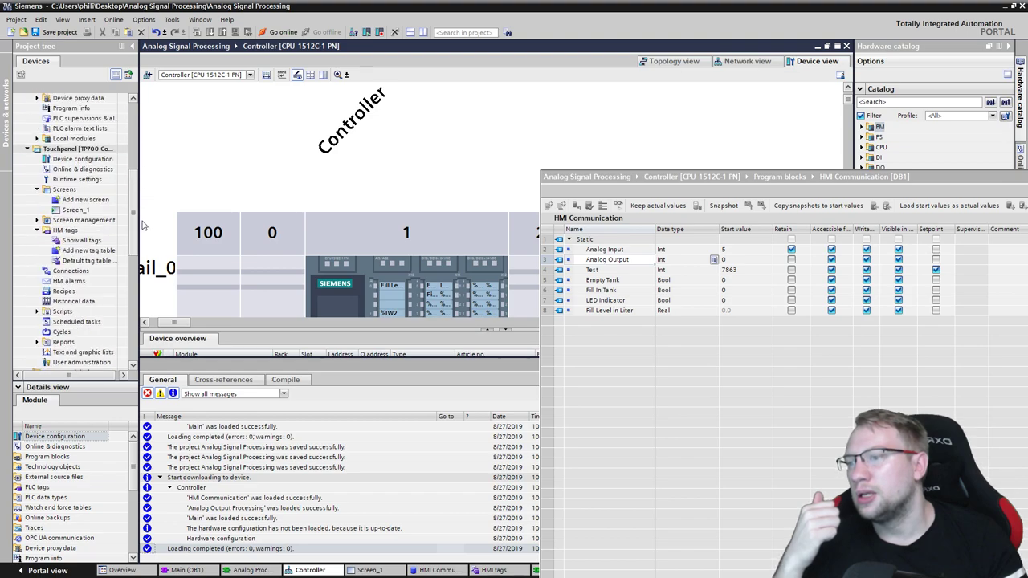
scroll(142, 227, "down", 1)
double_click(76, 179)
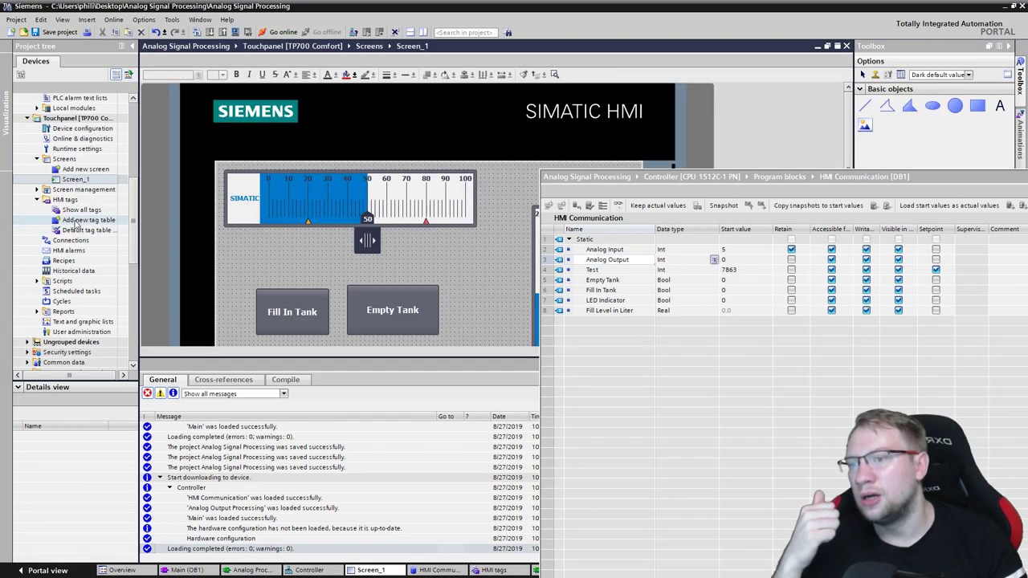
left_click(81, 120)
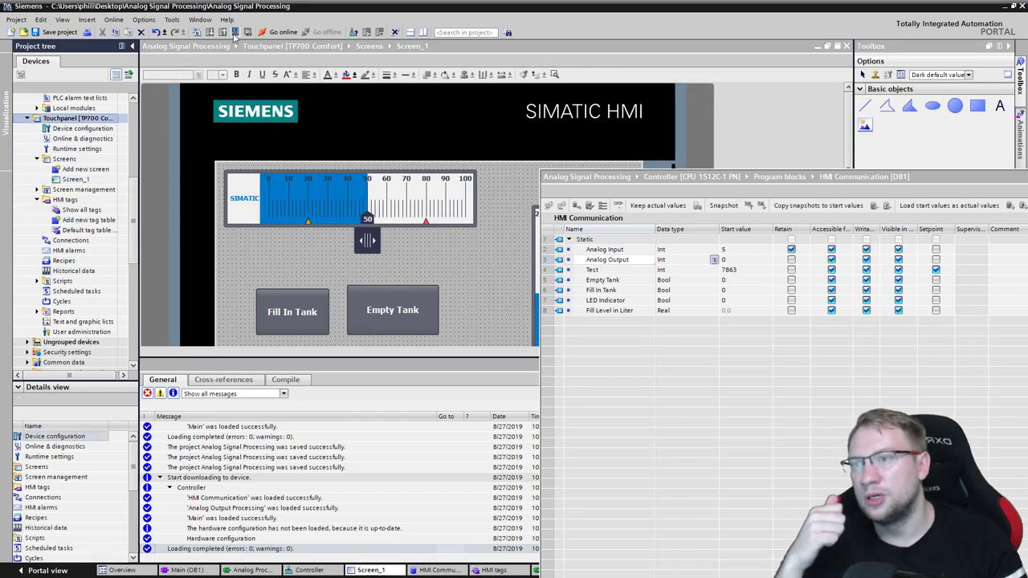
left_click(234, 33)
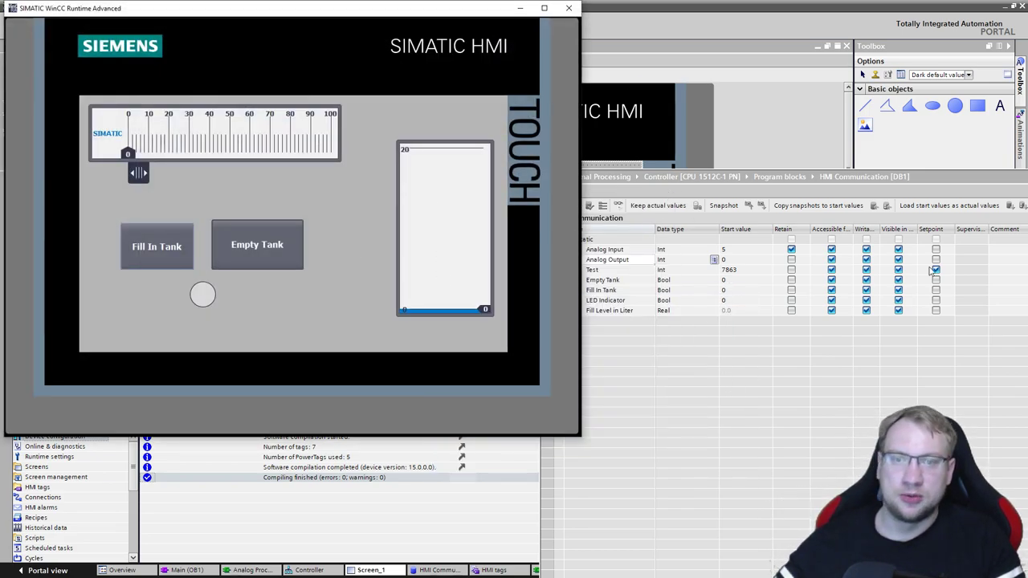
Step: Move PLCSIM aside to watch Analog Output, and drag the HMI slider to 67
left_click(936, 269)
key("alt+Tab")
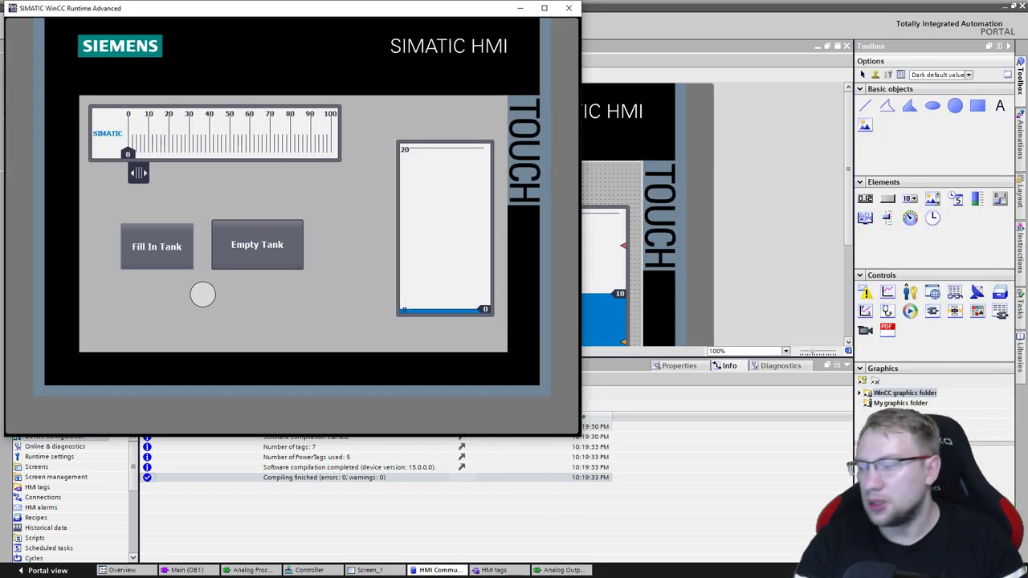
key("alt+Tab")
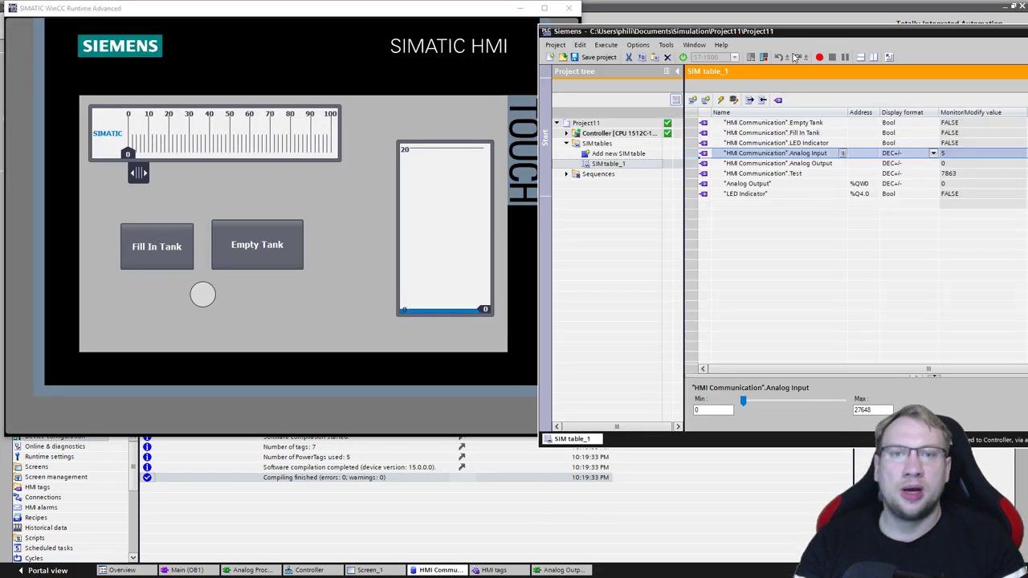
left_click_drag(791, 31, 602, 58)
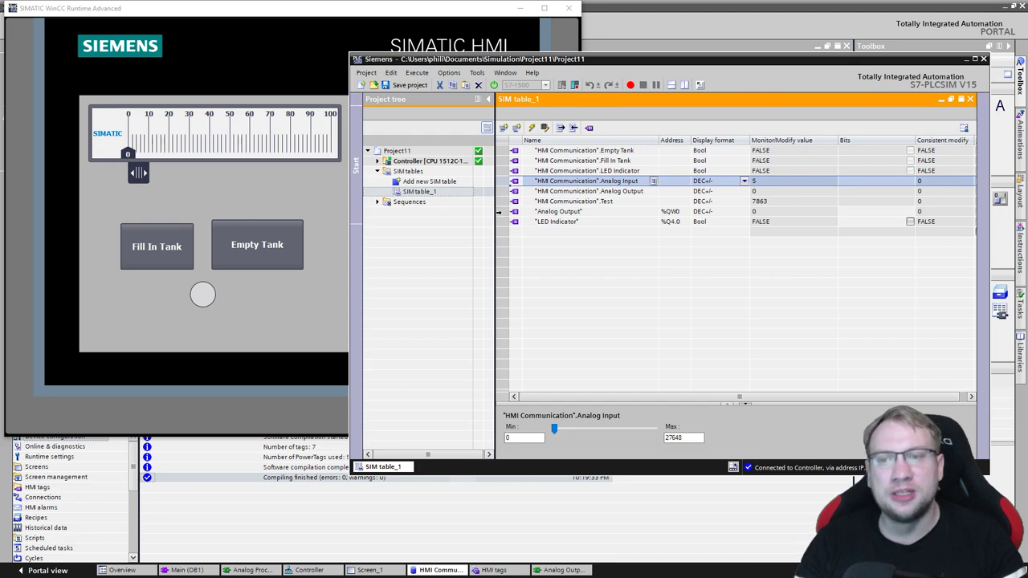
left_click(570, 212)
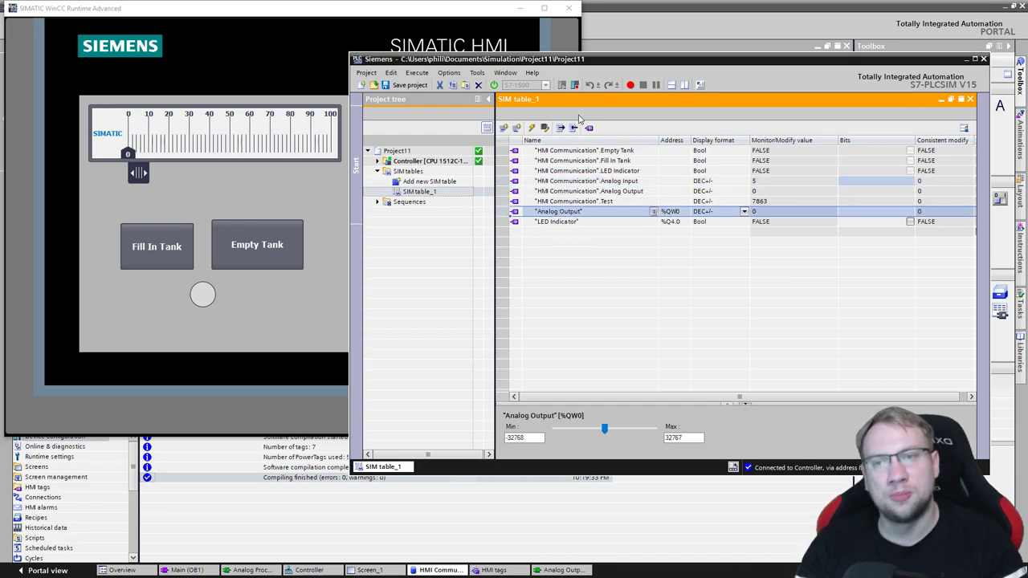
left_click_drag(580, 59, 671, 87)
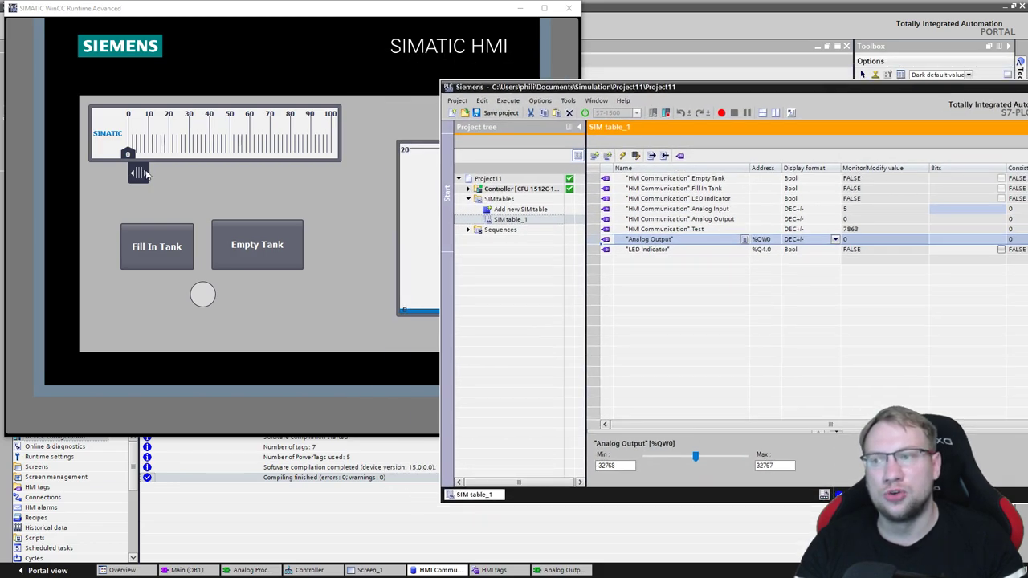
left_click(143, 176)
mouse_move(143, 175)
left_mouse_down()
mouse_move(393, 173)
mouse_move(156, 173)
left_mouse_up()
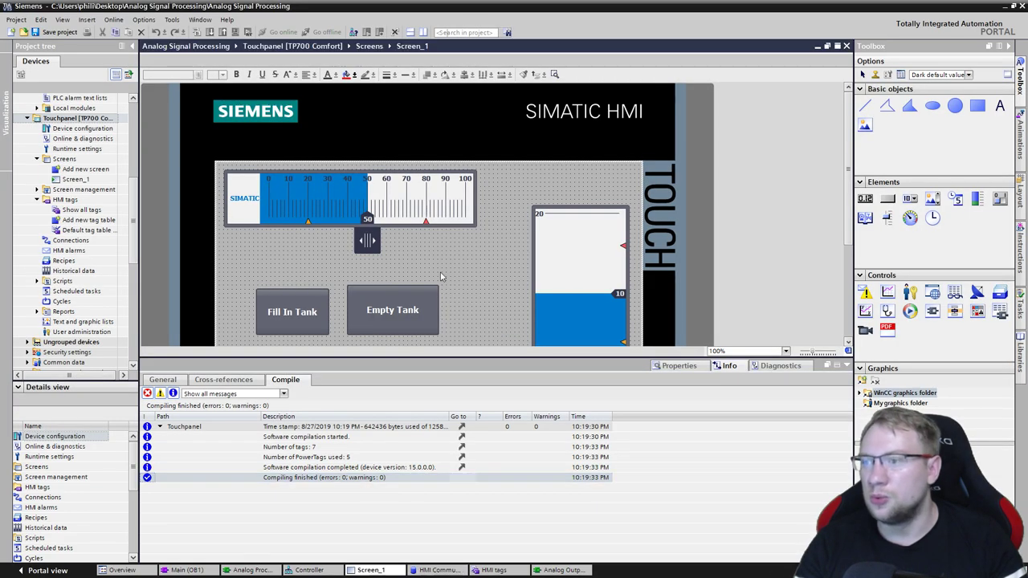
Step: Open Analog Output Processing [FC2] and hide its Block interface to show both networks
left_click(103, 199)
scroll(103, 201, "up", 8)
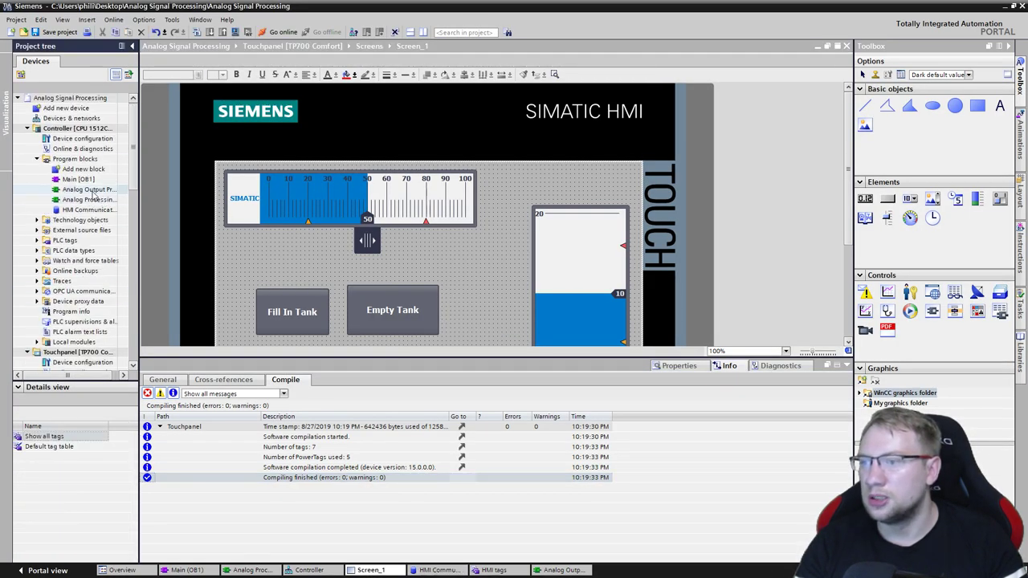
left_click(89, 190)
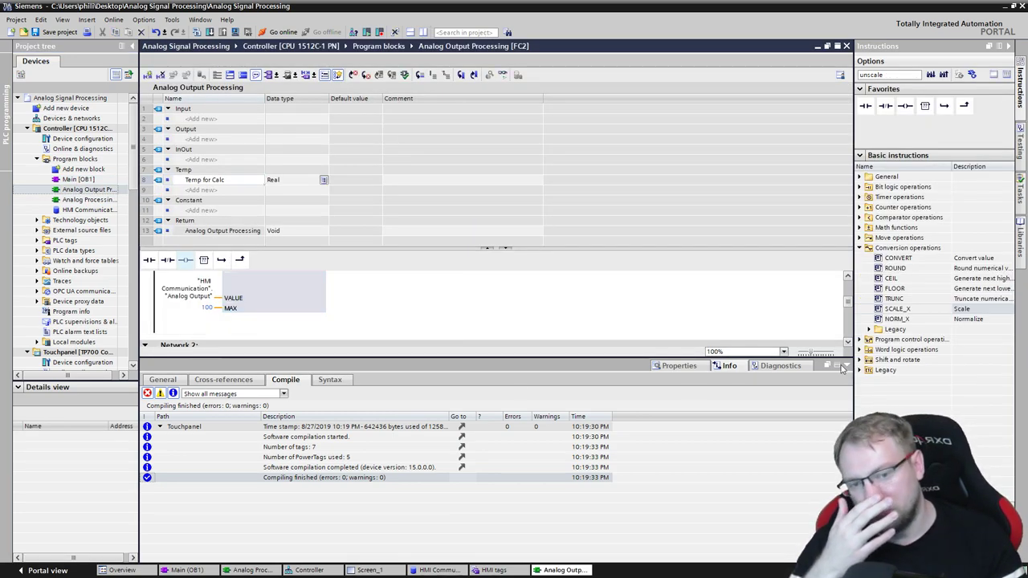
left_click(487, 247)
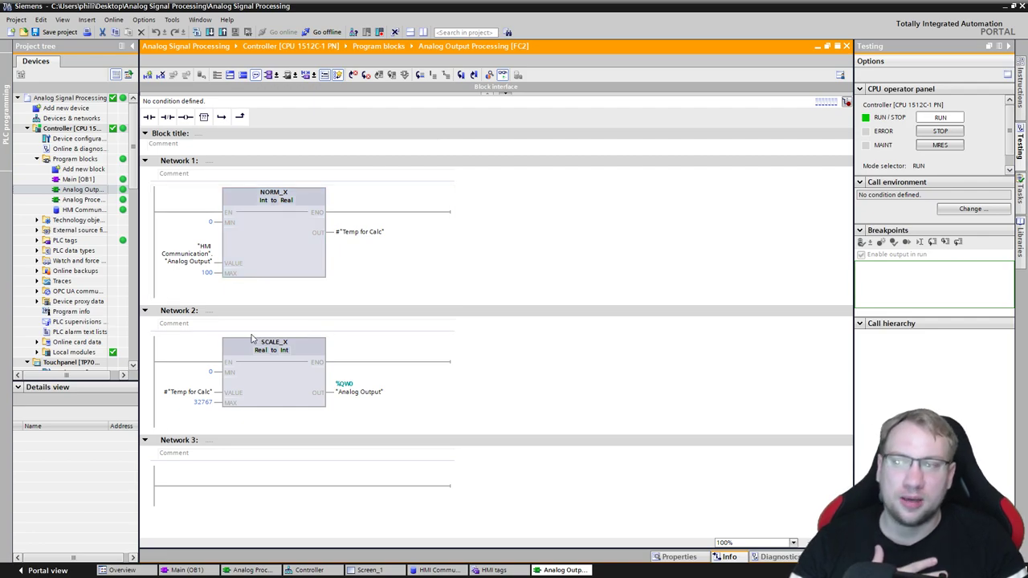
Step: Insert an Analog Output Processing call in Main [OB1] Network 2, then reopen FC2 from it
double_click(78, 179)
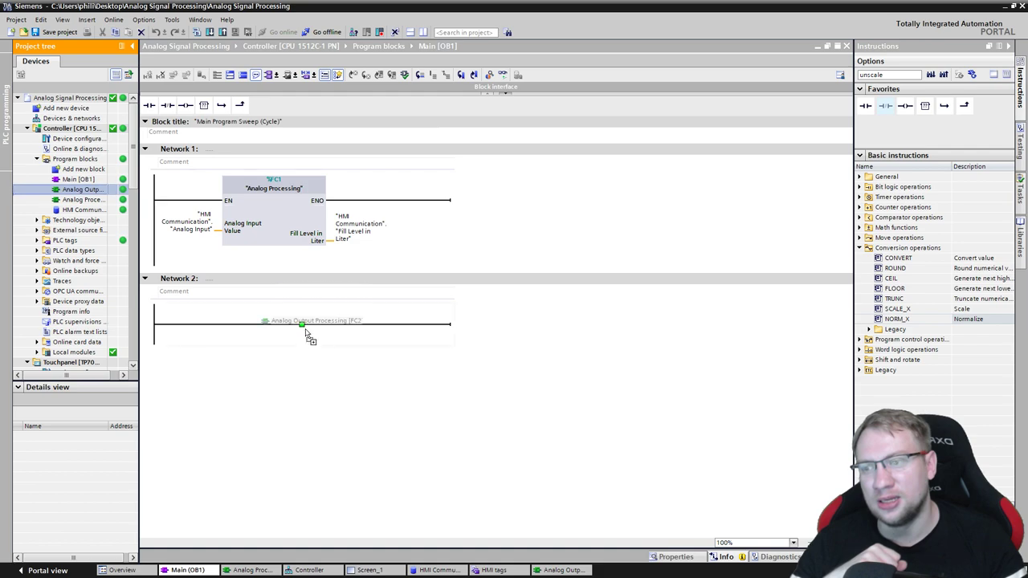
left_click_drag(80, 190, 302, 330)
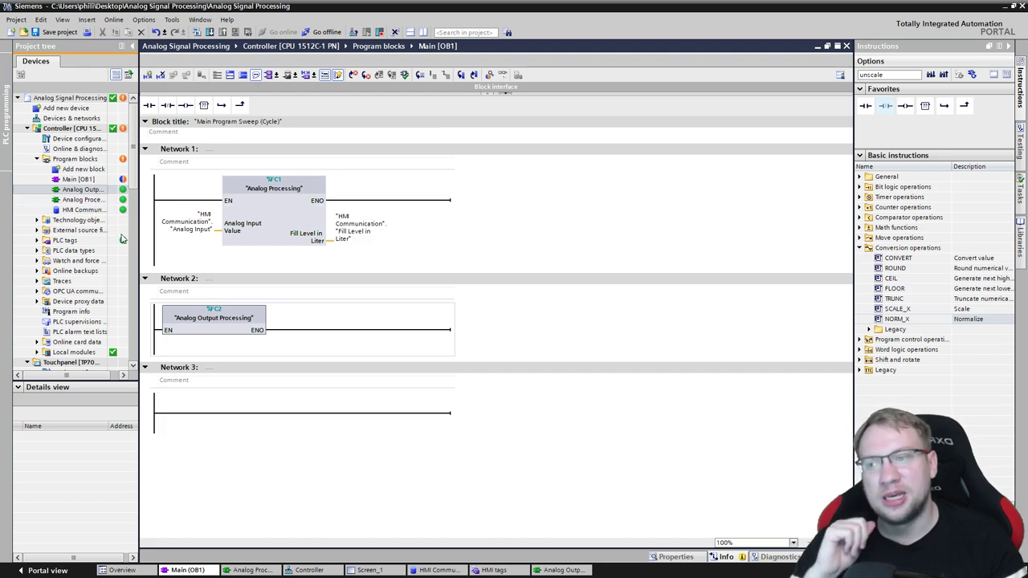
left_click(218, 333)
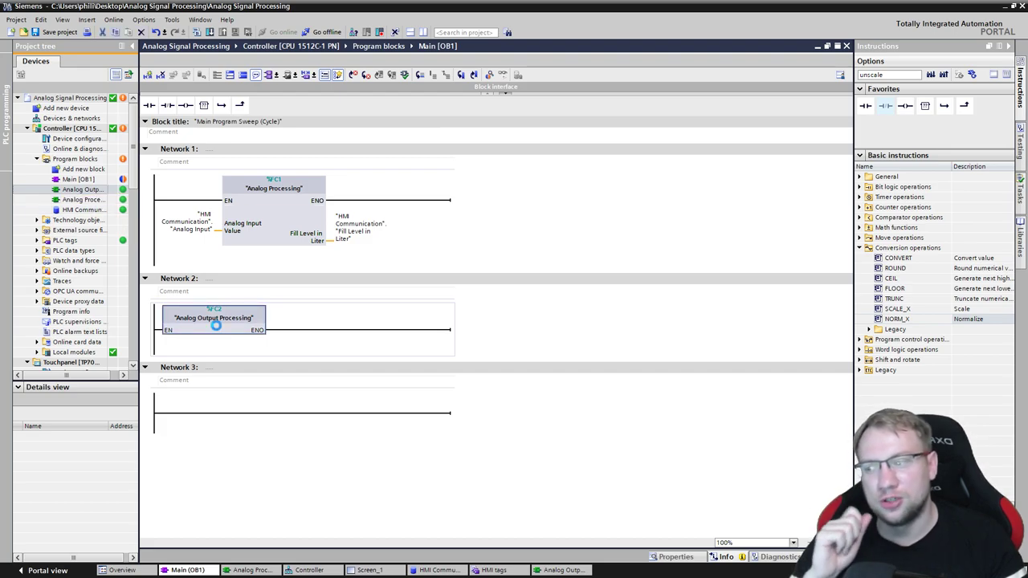
left_click(620, 311)
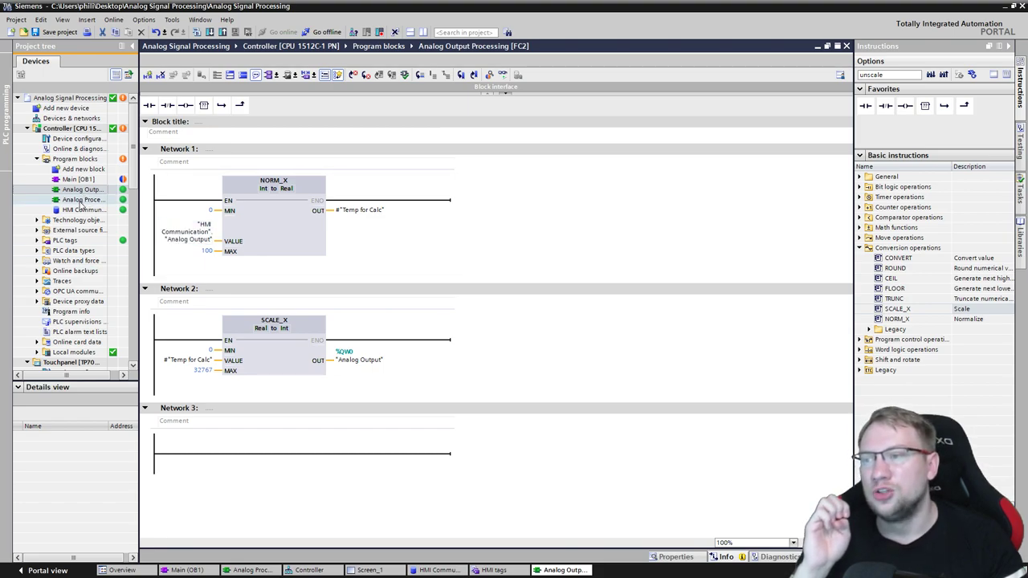
left_click(344, 273)
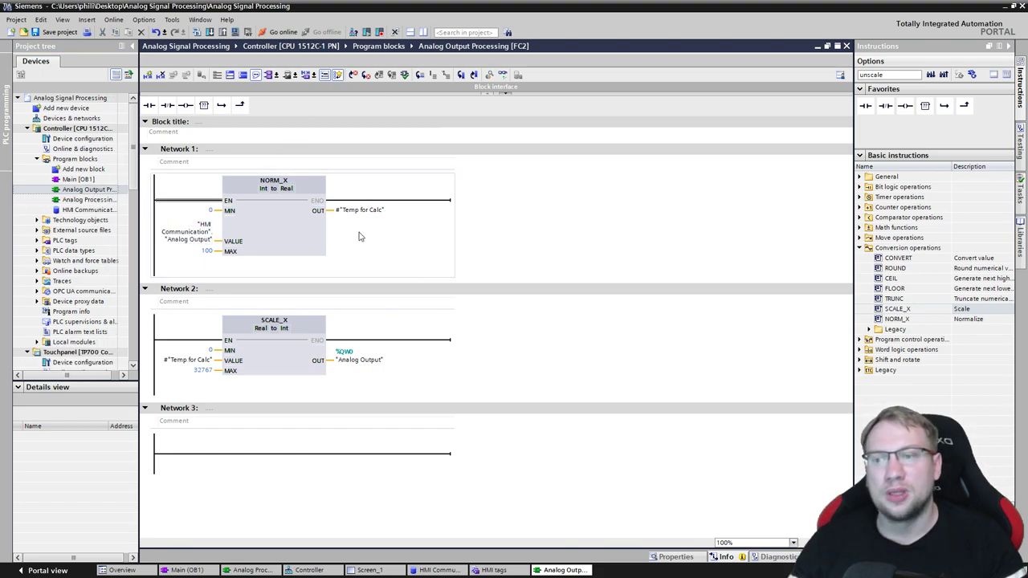
double_click(349, 360)
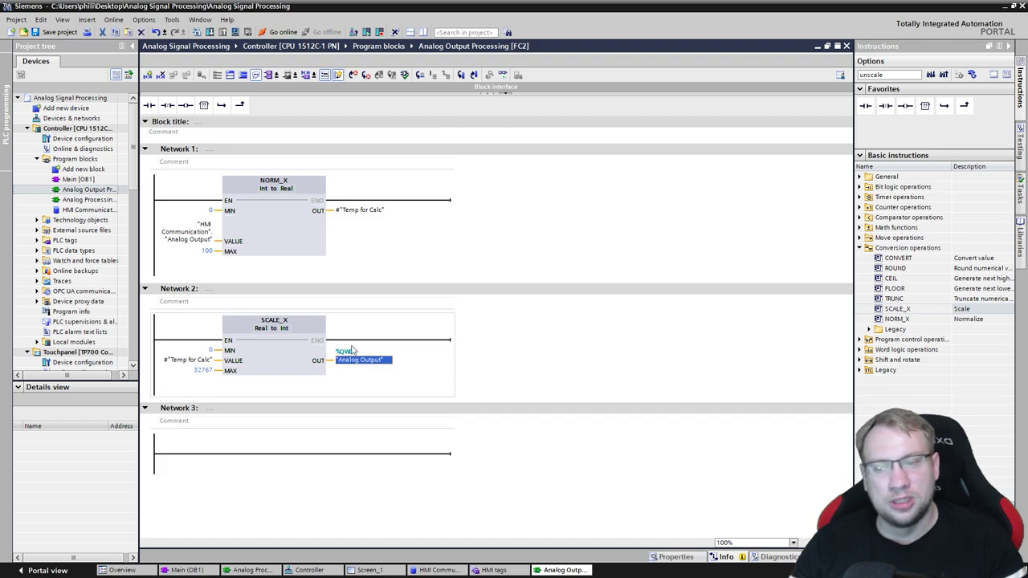
Step: Add an Int output 'Analog Output' to FC2 and wire it to SCALE_X's OUT pin
left_click(549, 93)
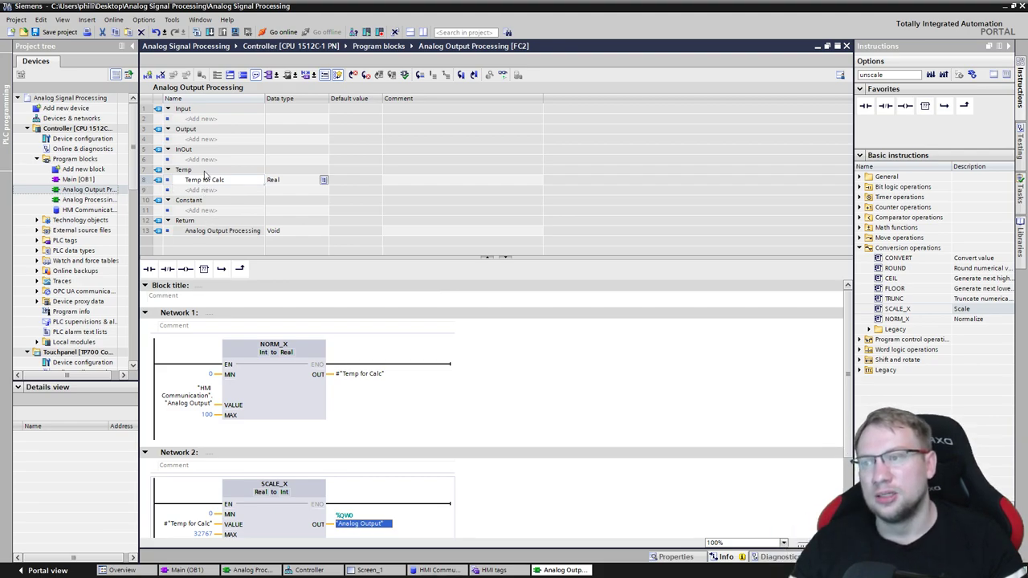
left_click(213, 141)
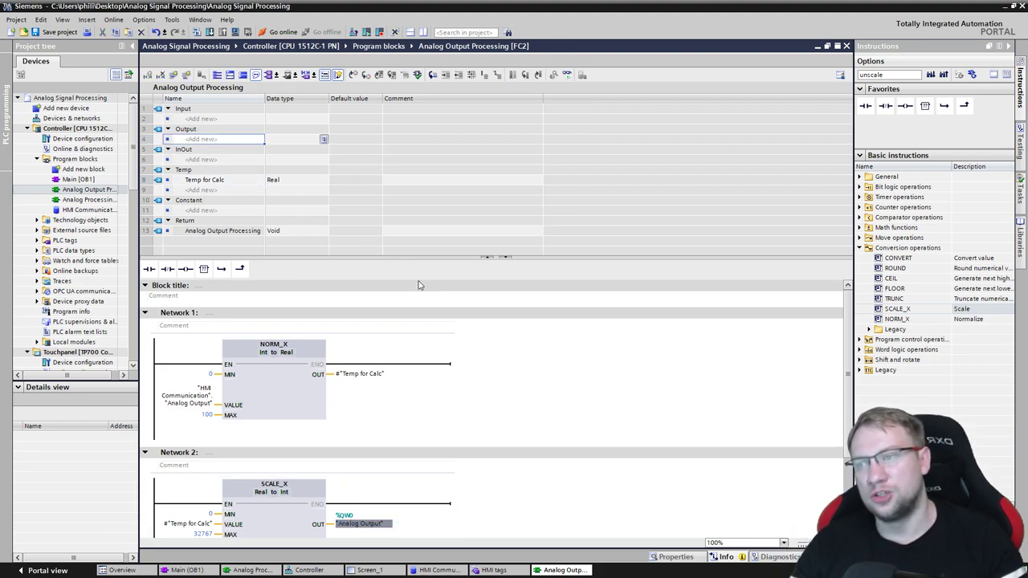
type("Analog Out")
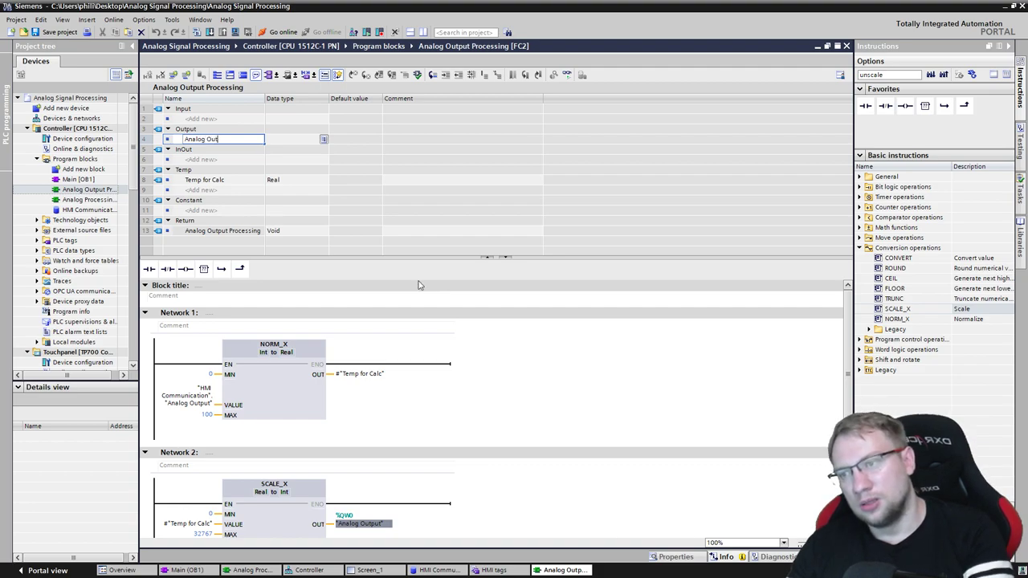
type("put")
key("Return")
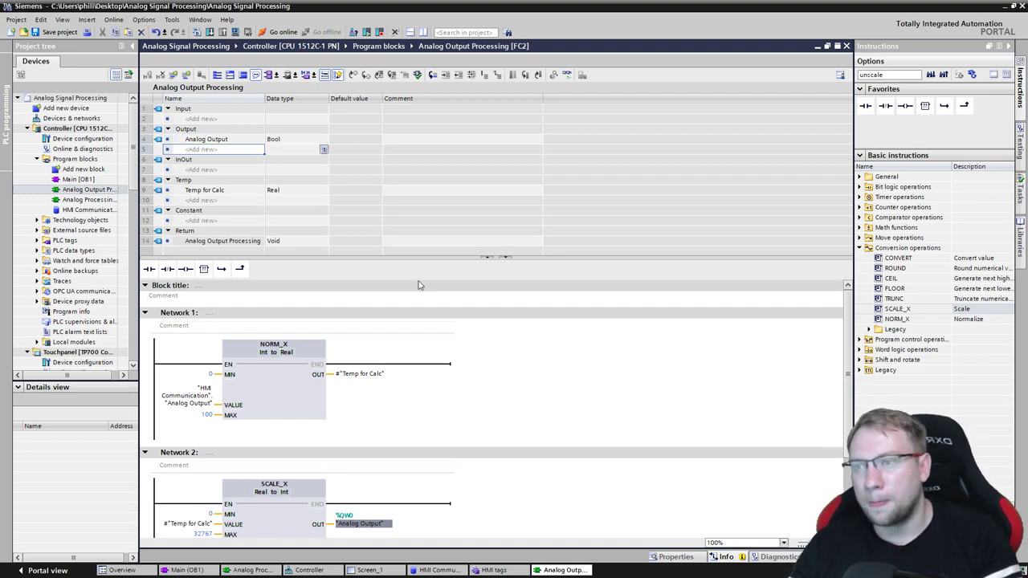
key("Up")
key("Right")
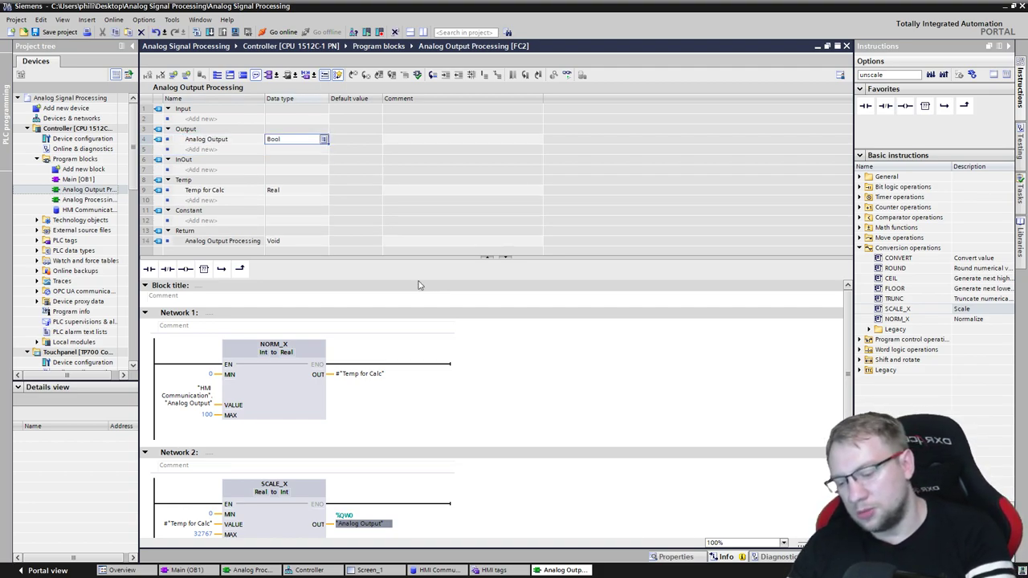
type("Int")
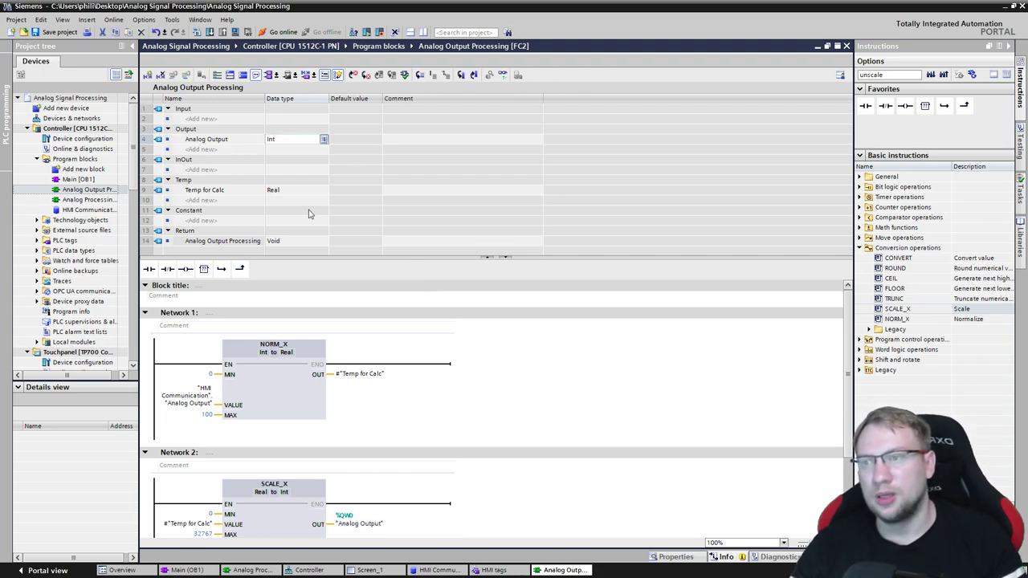
left_click_drag(225, 139, 361, 518)
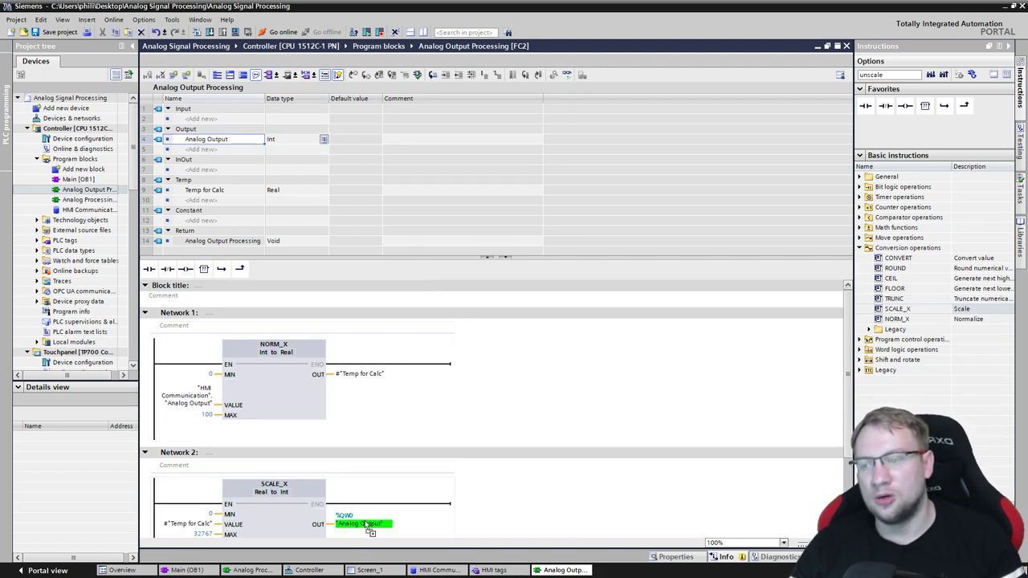
Step: Add an Int input 'Input in Percent' to FC2 and connect it to NORM_X's VALUE input
left_click(185, 395)
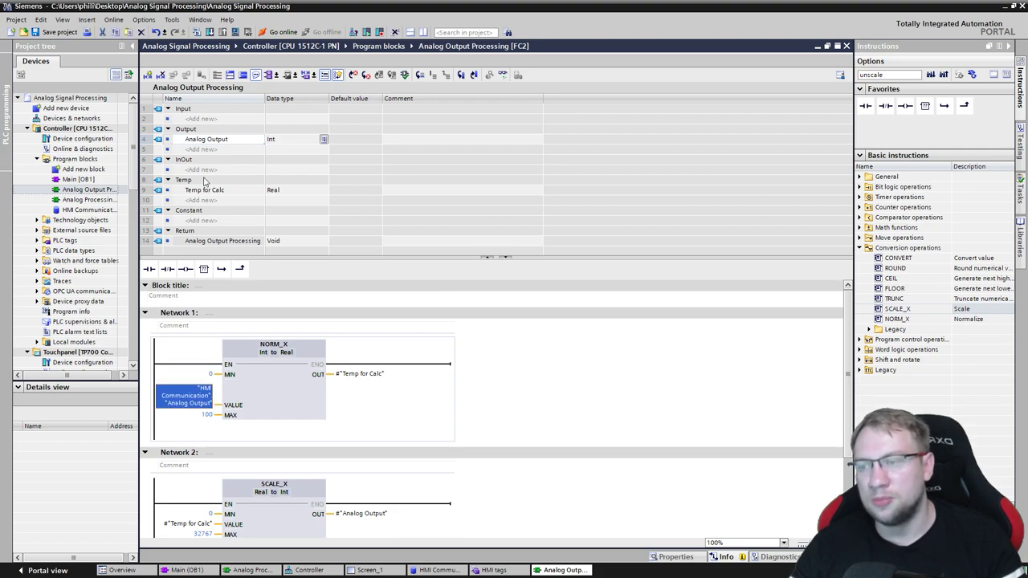
left_click(211, 121)
type("In")
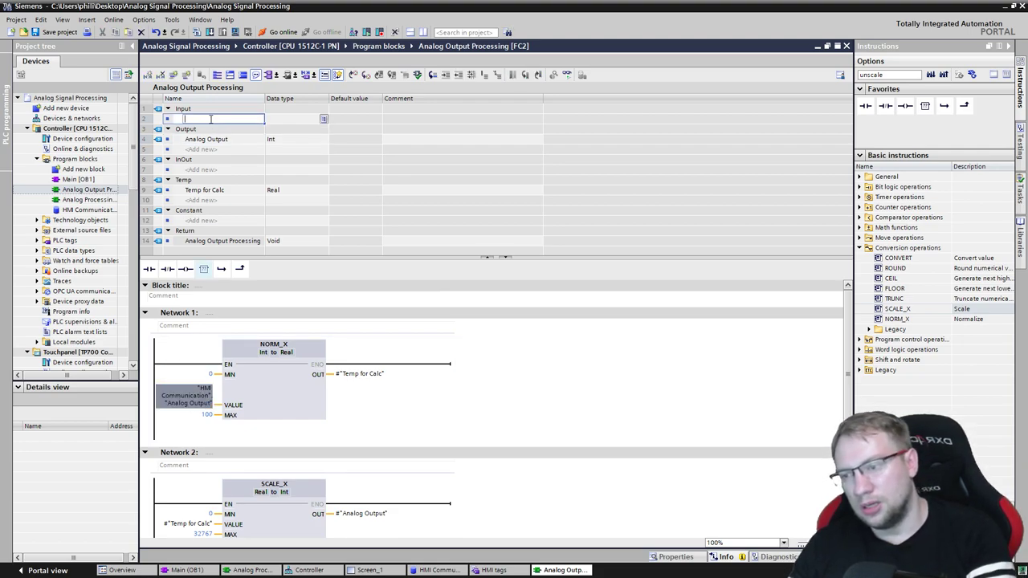
type("put in Percent")
key("Return")
double_click(294, 120)
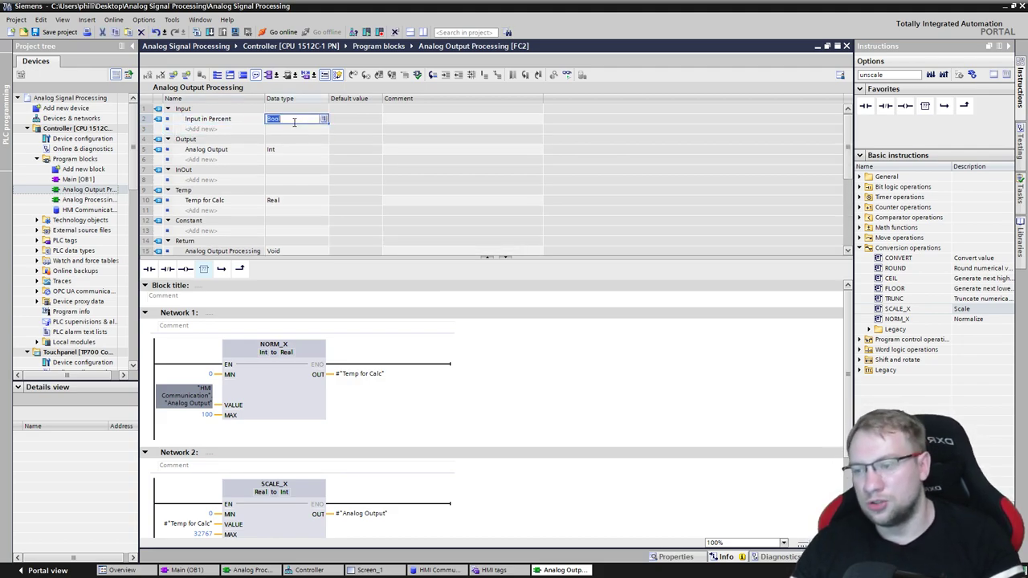
type("Int")
key("Return")
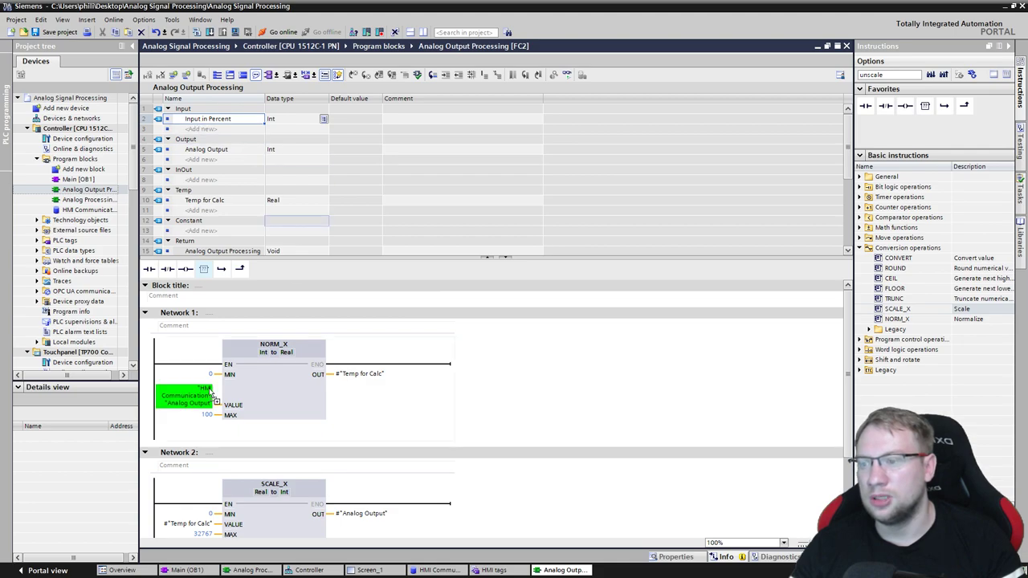
left_click_drag(225, 124, 188, 398)
Step: Check the Temp for Calc and Input in Percent operands on NORM_X and SCALE_X, then open Main [OB1]
scroll(544, 402, "down", 2)
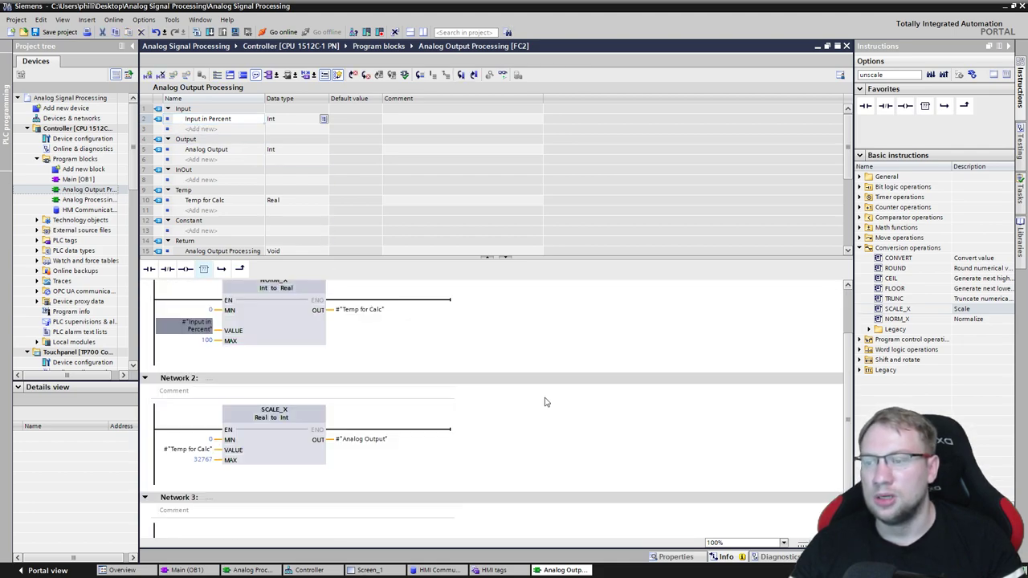
left_click(372, 312)
left_click(186, 450)
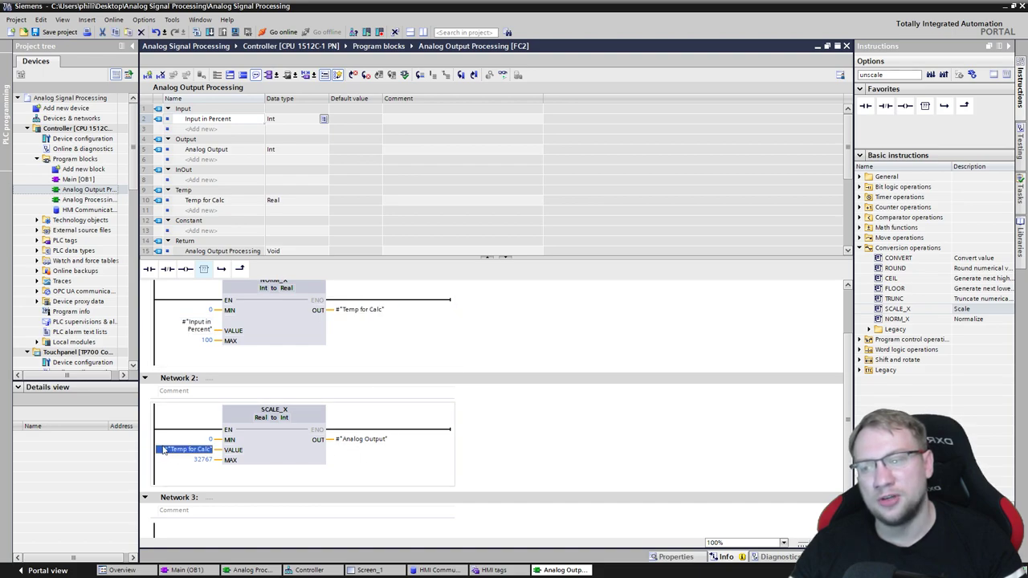
left_click(184, 322)
scroll(185, 322, "up", 1, "ctrl")
scroll(184, 322, "up", 1, "ctrl")
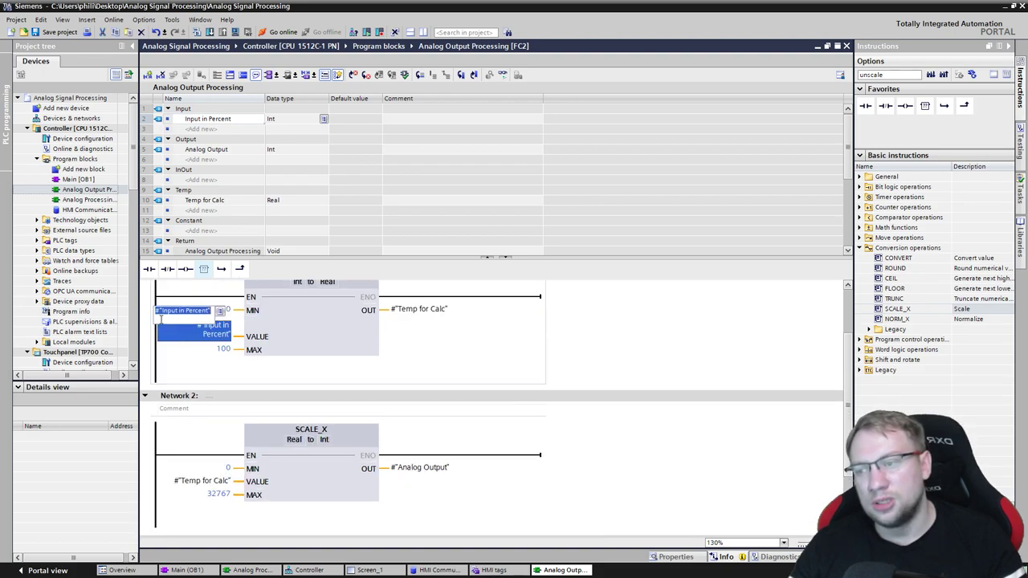
scroll(185, 322, "up", 1, "ctrl")
left_click(224, 335)
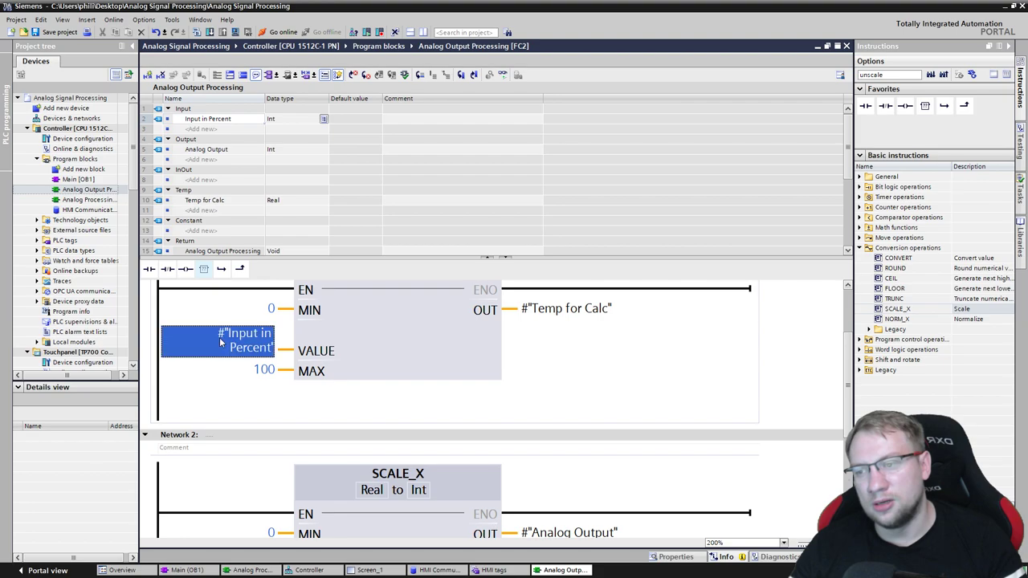
left_click(223, 405)
scroll(222, 405, "down", 2, "ctrl")
scroll(222, 405, "down", 1, "ctrl")
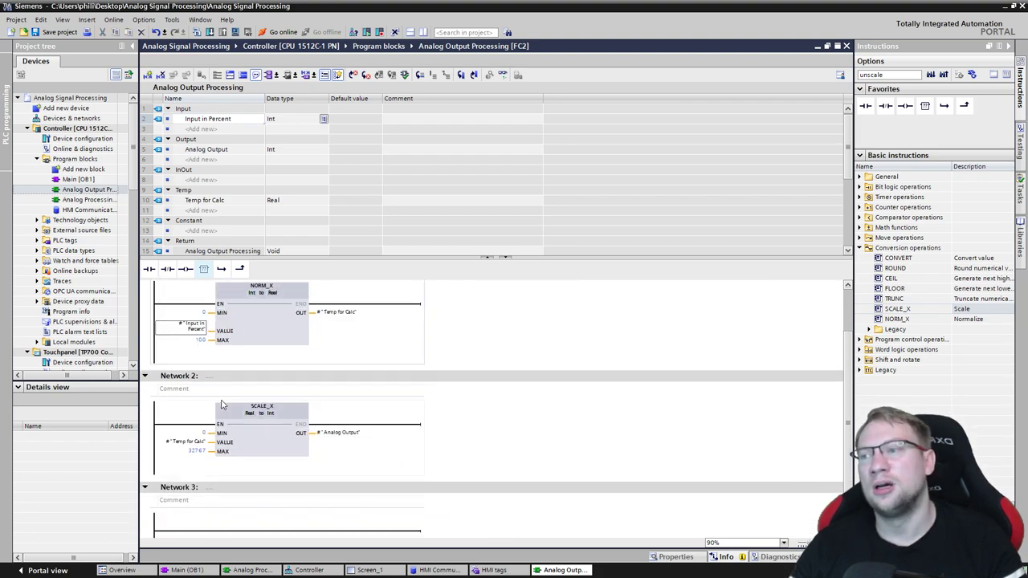
left_click(78, 179)
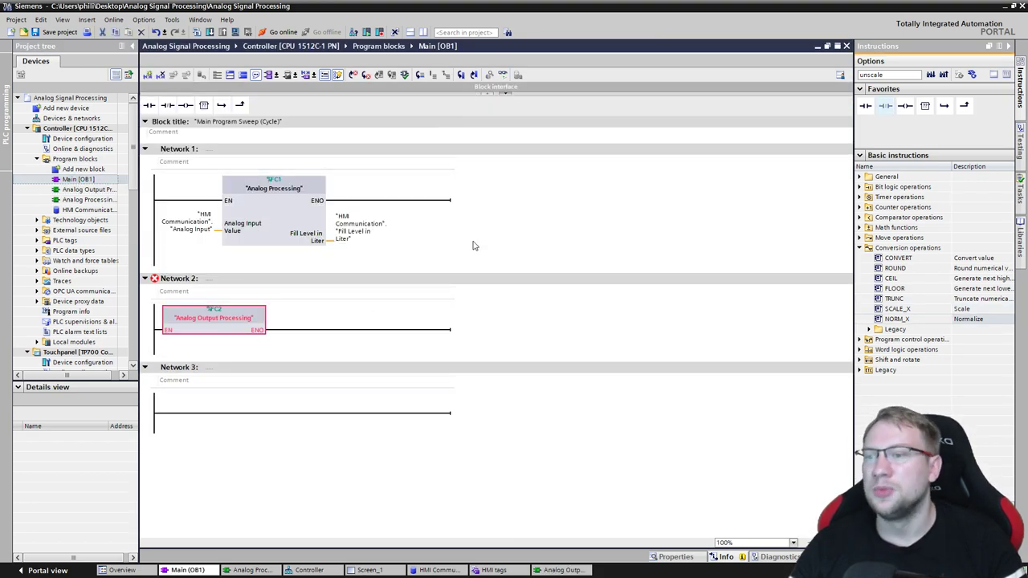
Step: Update the FC2 call and assign "HMI Communication"."Analog Output" to Input in Percent
right_click(222, 331)
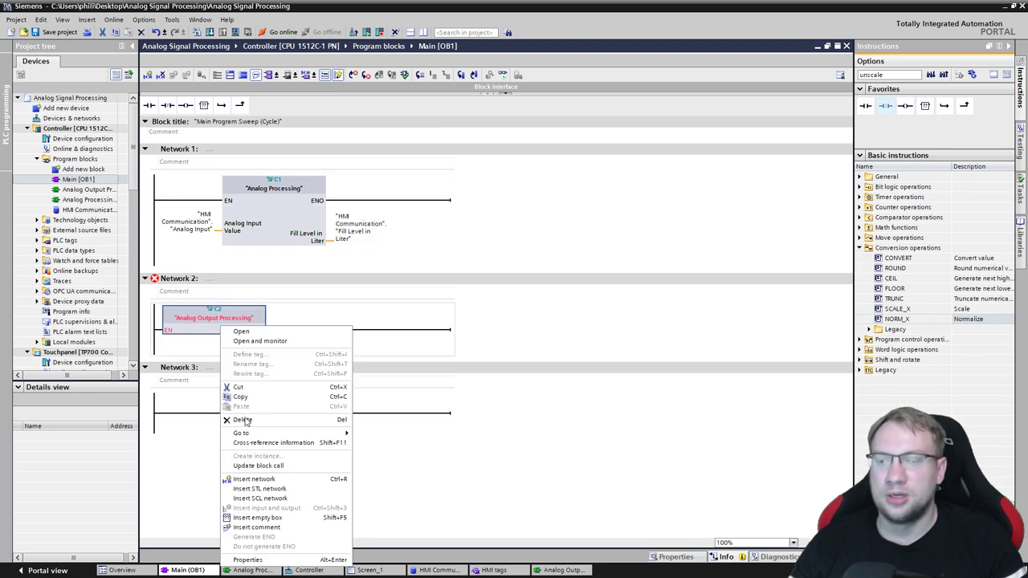
left_click(262, 463)
left_click(571, 379)
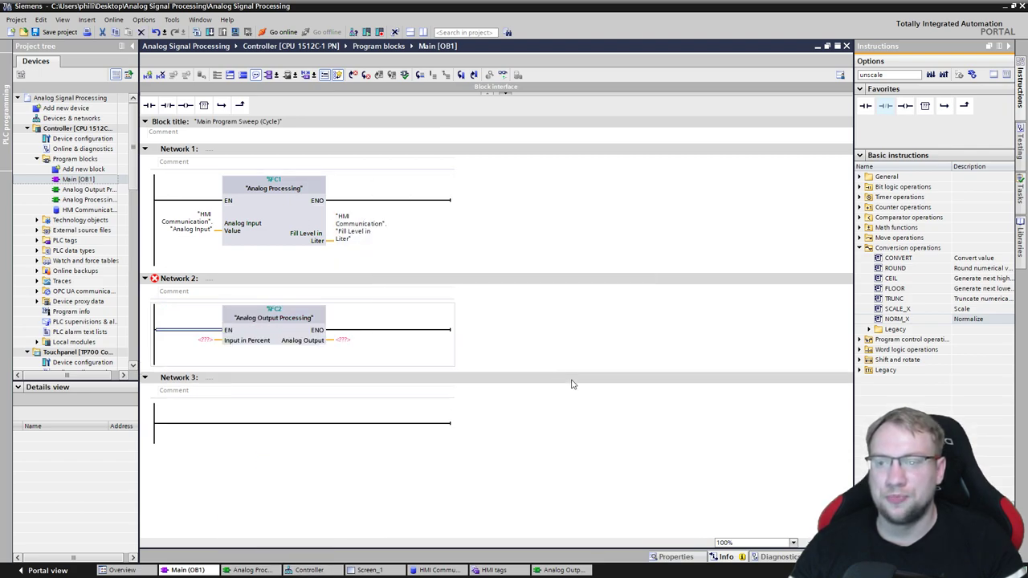
left_click(199, 339)
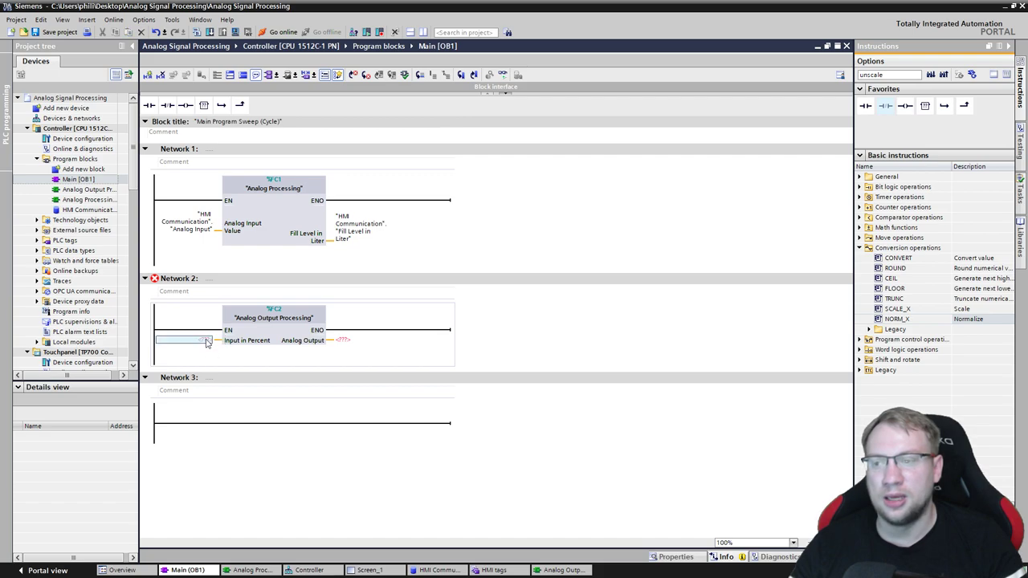
left_click(184, 341)
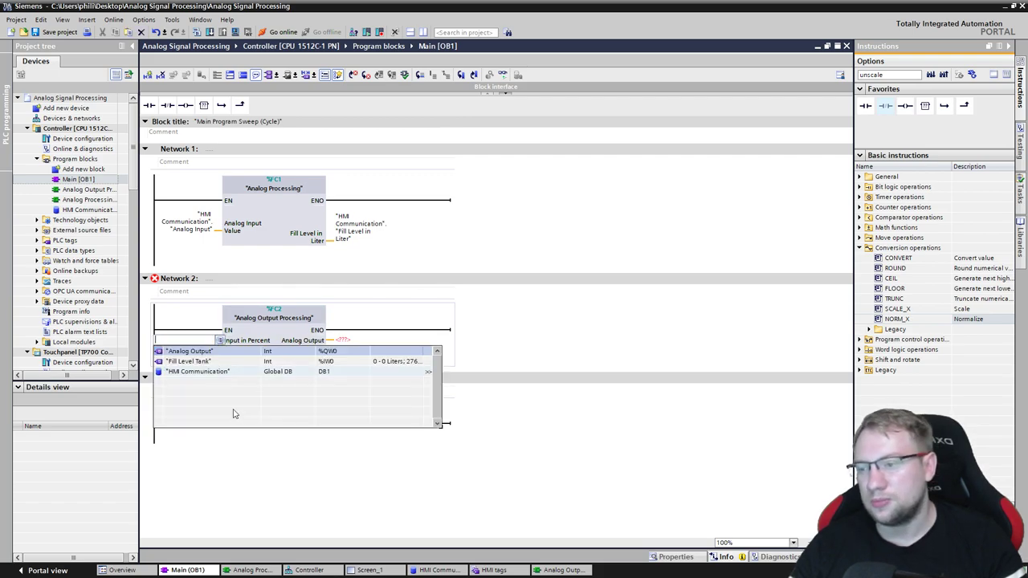
left_click(224, 373)
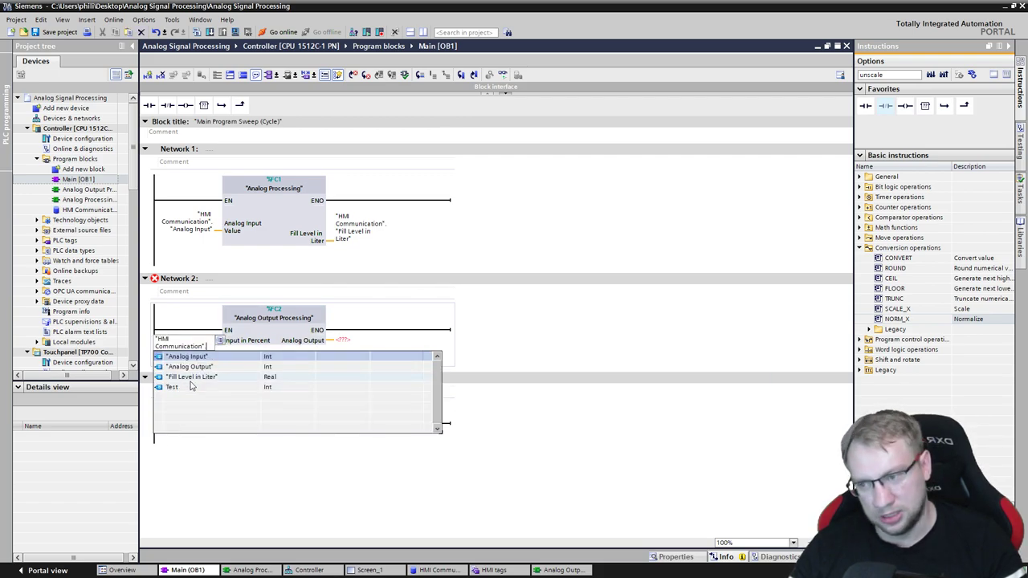
left_click(204, 368)
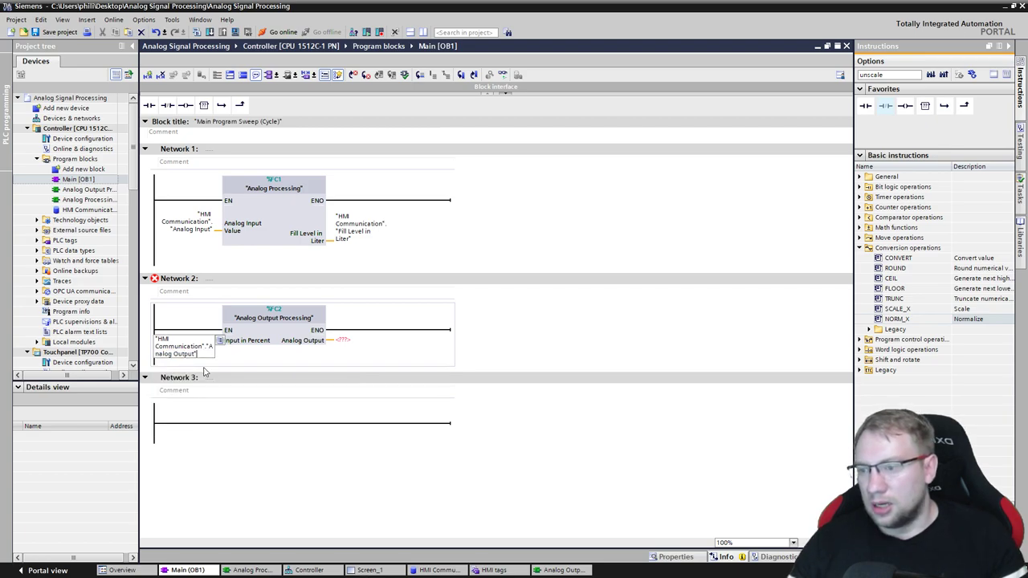
Step: Assign the "Analog Output" tag %QW0 to FC2's output and download to the controller
double_click(350, 340)
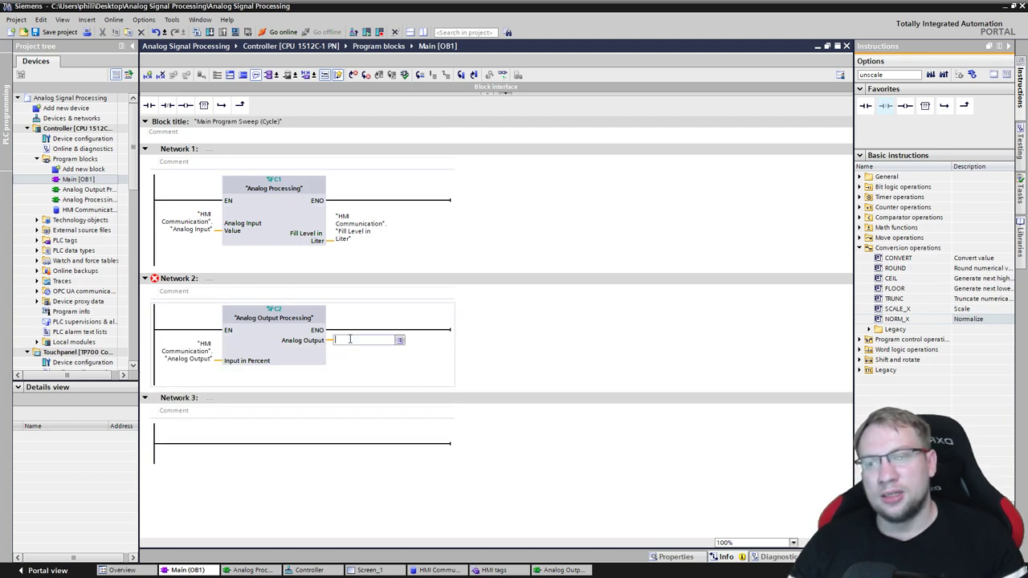
left_click(399, 342)
left_click(399, 352)
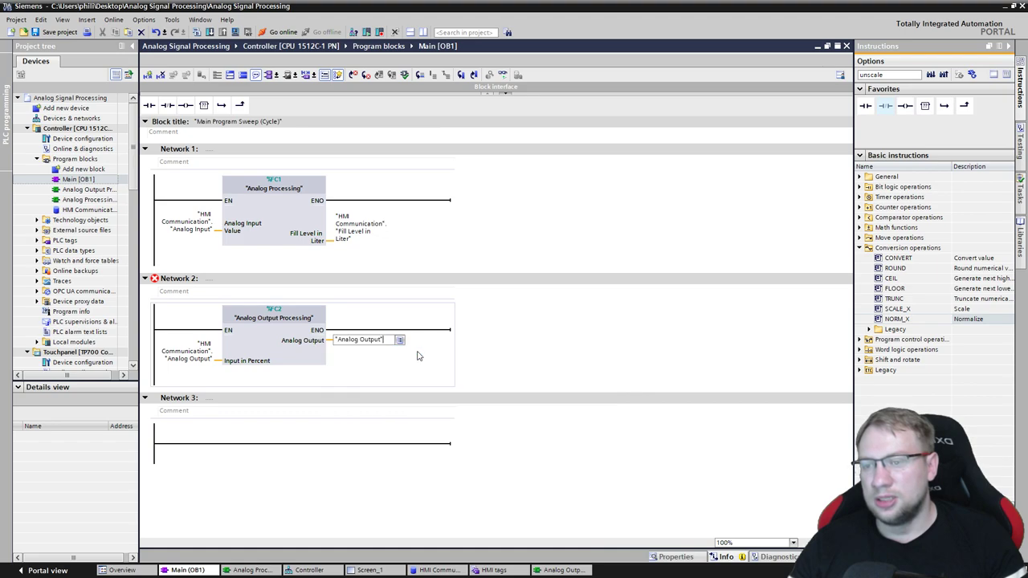
left_click(78, 129)
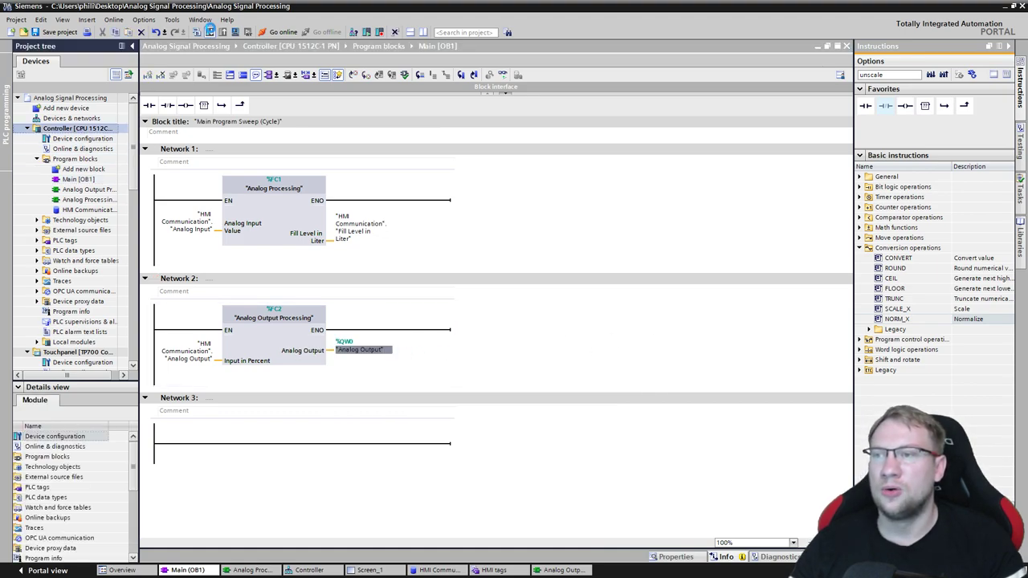
left_click(210, 32)
left_click(643, 398)
Step: Finish the download, then sweep the percent slider and return it to 0 while watching %QW0
left_click(590, 398)
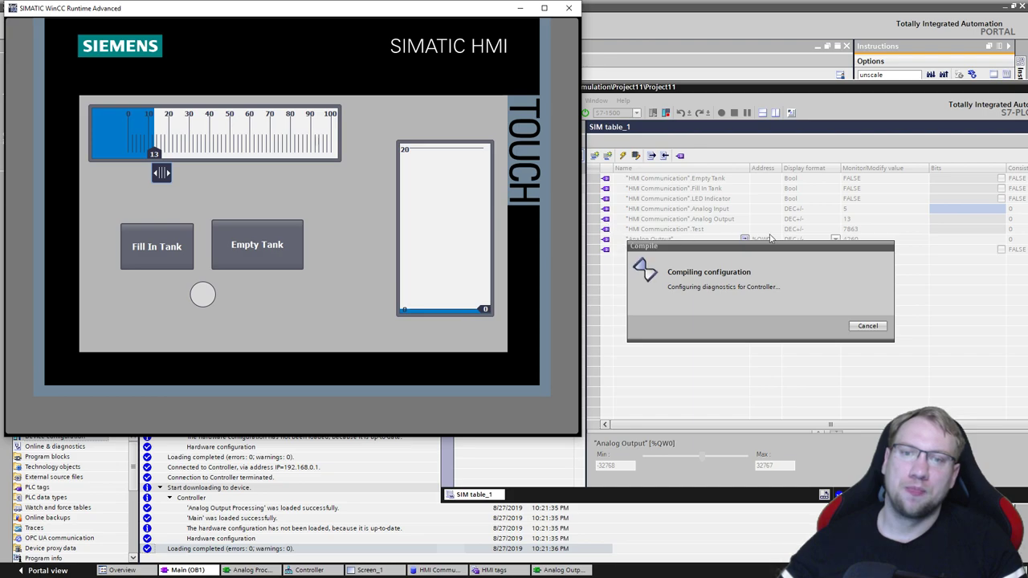
mouse_move(162, 173)
left_mouse_down()
mouse_move(353, 180)
mouse_move(172, 174)
mouse_move(255, 173)
mouse_move(196, 173)
left_mouse_up()
left_click(596, 218)
left_click(662, 219)
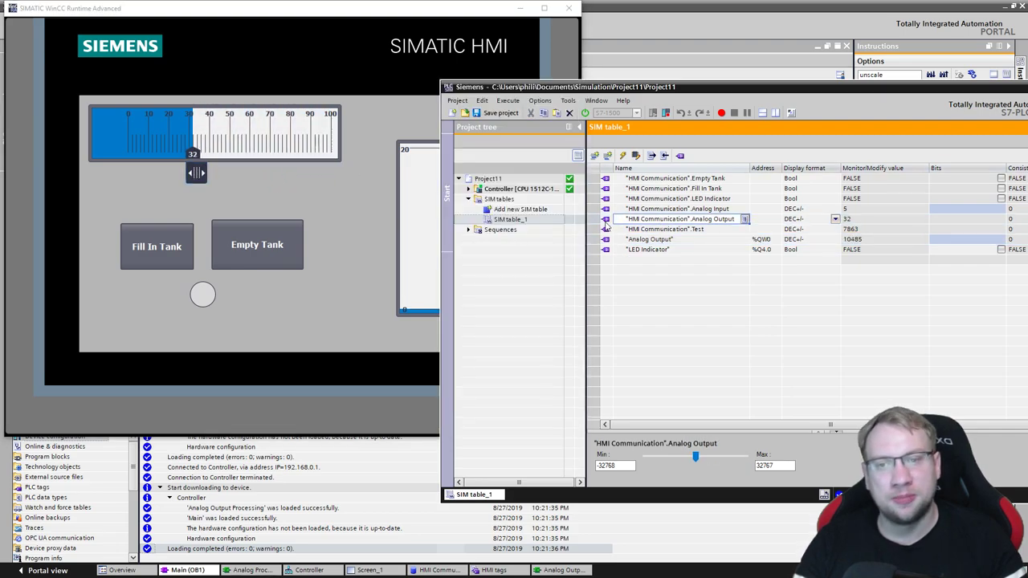
left_click(588, 218)
left_click(212, 167)
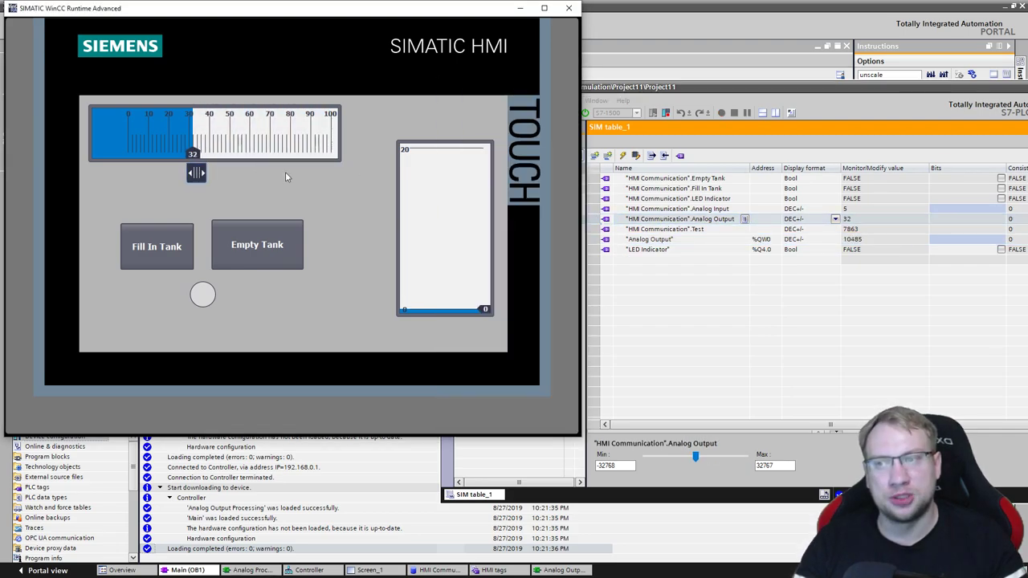
mouse_move(202, 178)
left_mouse_down()
mouse_move(133, 191)
mouse_move(328, 197)
mouse_move(158, 193)
mouse_move(278, 188)
mouse_move(230, 184)
left_mouse_up()
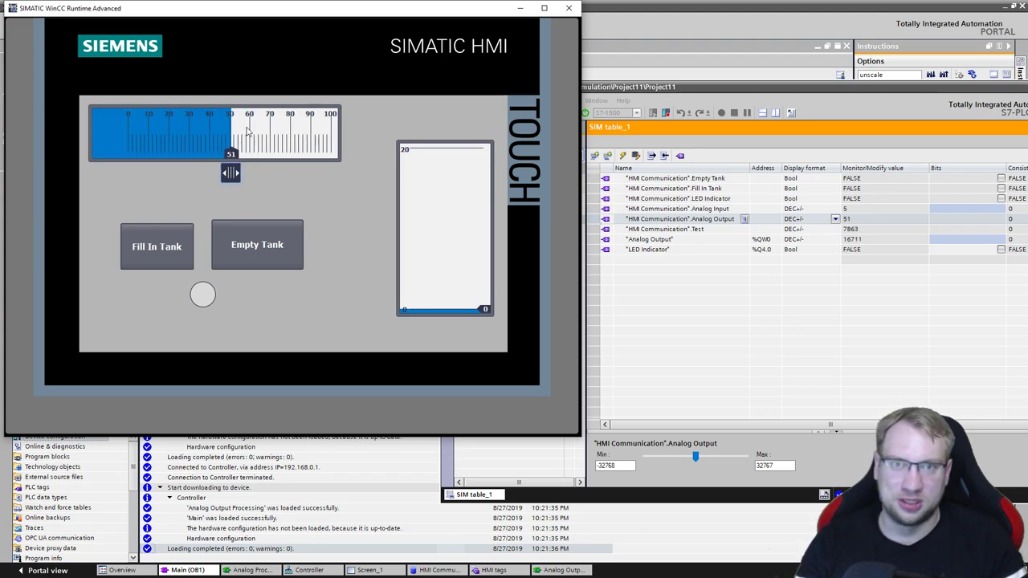
mouse_move(233, 181)
left_mouse_down()
mouse_move(170, 176)
mouse_move(306, 164)
mouse_move(163, 164)
mouse_move(284, 157)
mouse_move(236, 149)
mouse_move(126, 161)
mouse_move(262, 163)
mouse_move(123, 157)
left_mouse_up()
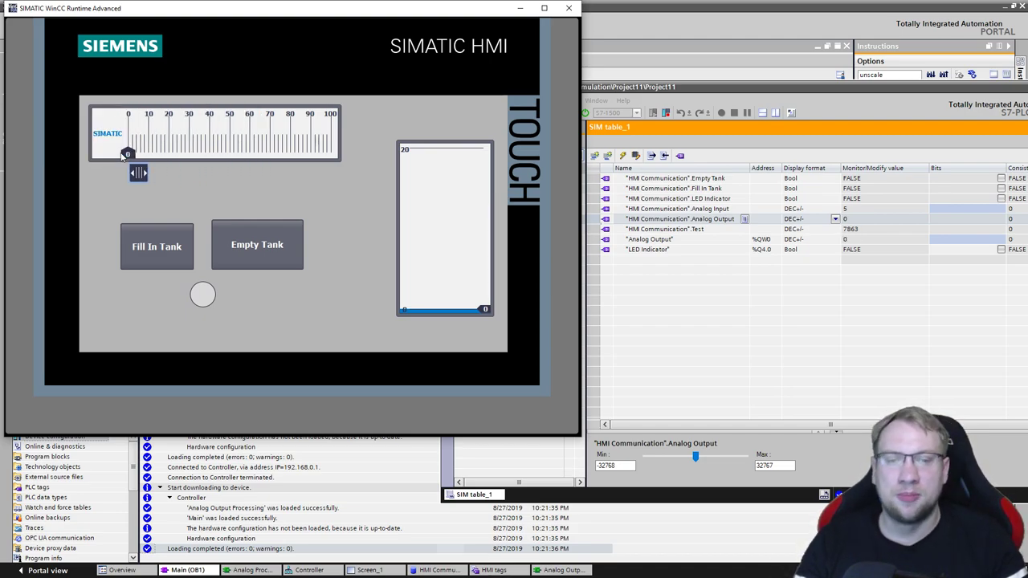
left_click(667, 240)
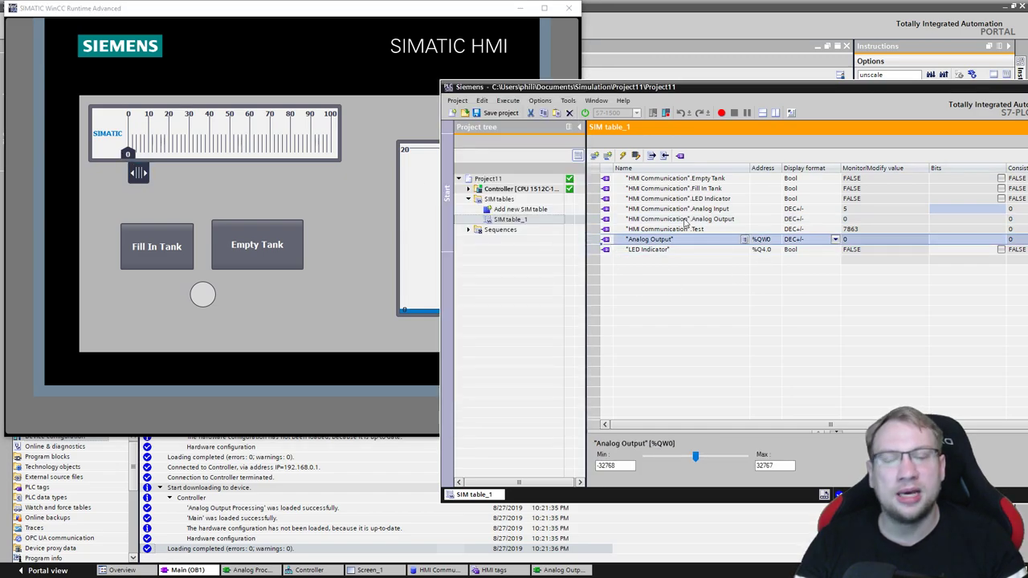
Step: Highlight the 32767 integer value in the PowerPoint scaling table
key("alt+Tab")
double_click(441, 286)
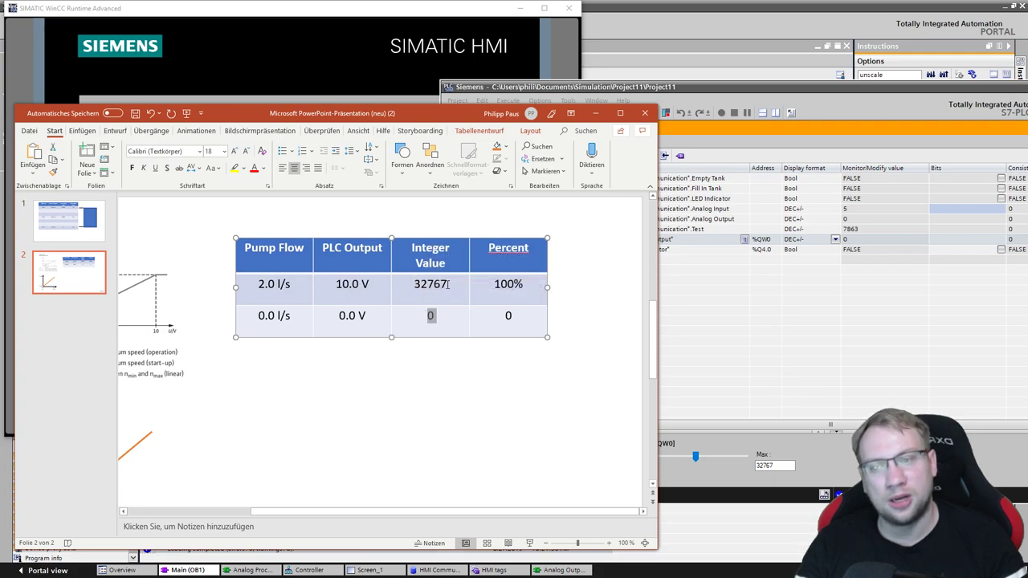
double_click(440, 285)
key("alt+Tab")
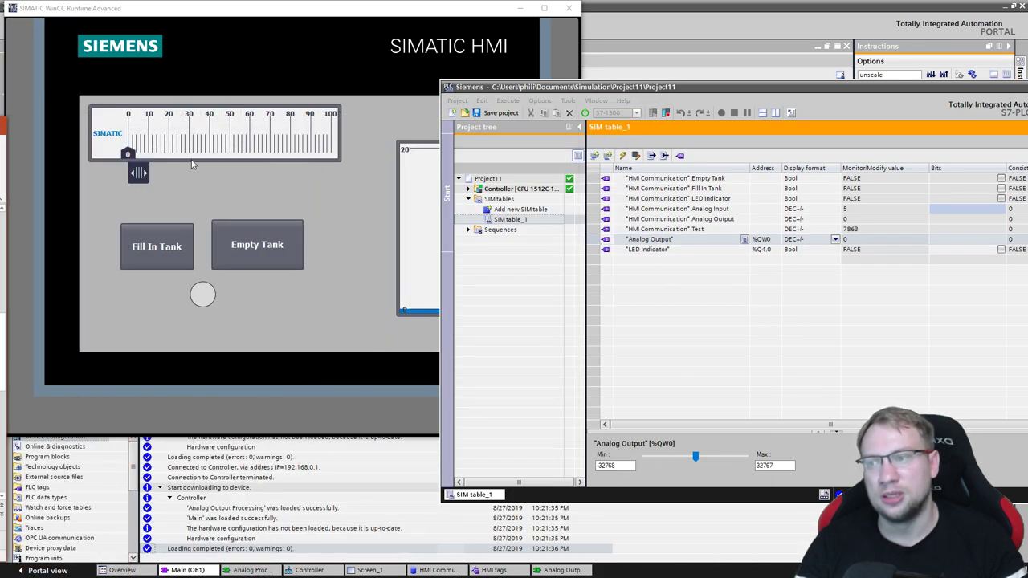
Step: Move the slider to 100 (32767), then 10 (3277), leaving it at 15 (4915)
left_click(151, 178)
left_click_drag(139, 175, 401, 177)
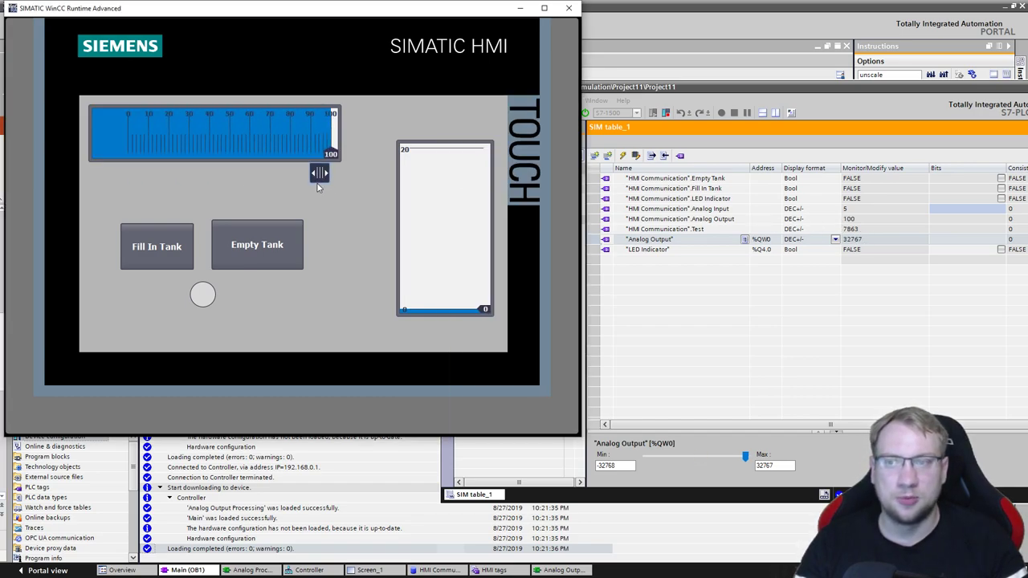
mouse_move(319, 175)
left_mouse_down()
mouse_move(157, 178)
mouse_move(359, 167)
left_mouse_up()
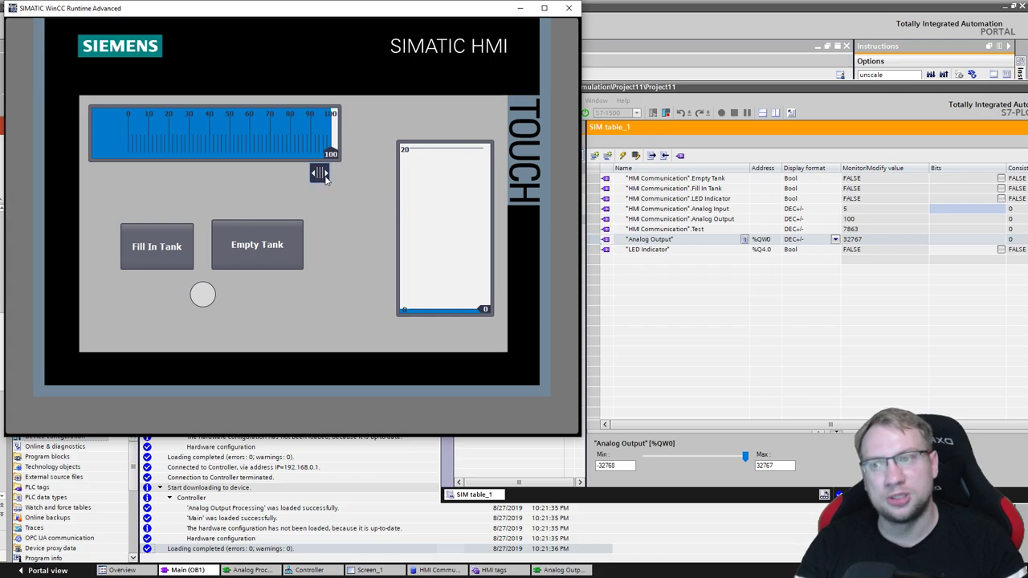
left_click_drag(326, 178, 150, 167)
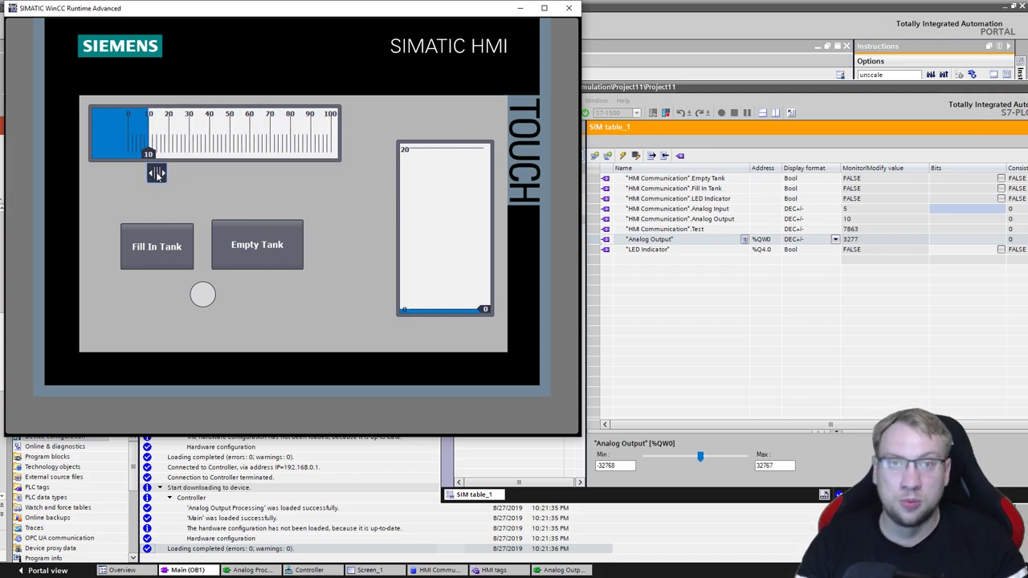
mouse_move(156, 175)
left_mouse_down()
mouse_move(310, 173)
mouse_move(164, 173)
left_mouse_up()
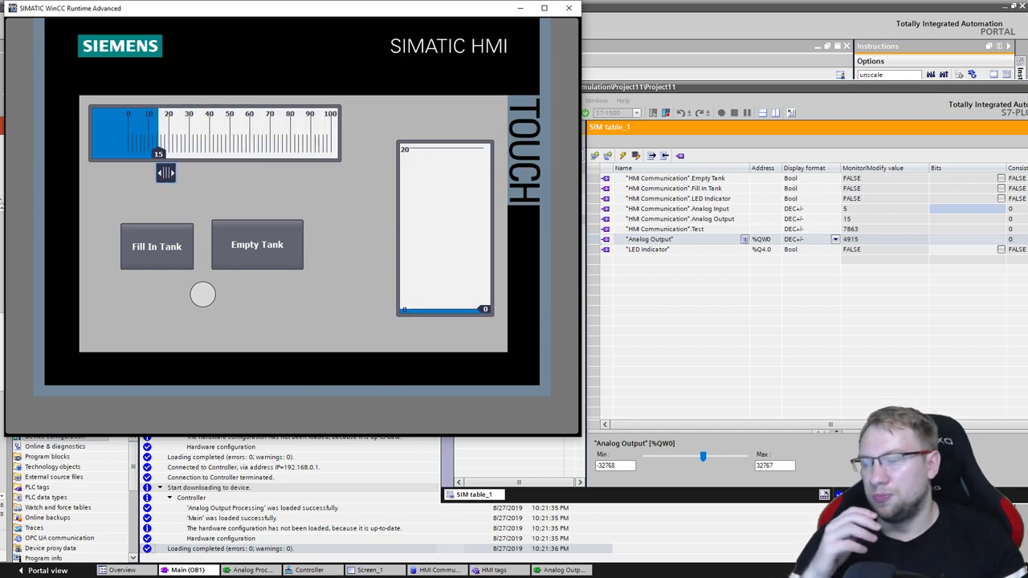
Step: Save the project and set the HMI percent slider to 56, giving %QW0 18350
left_click(643, 28)
key("ctrl+s")
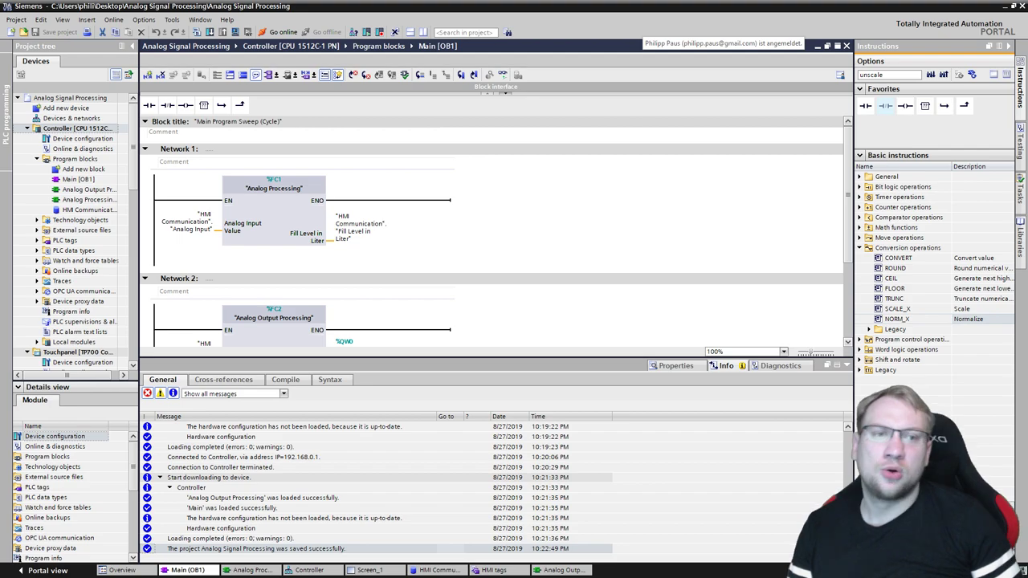
key("alt+Tab")
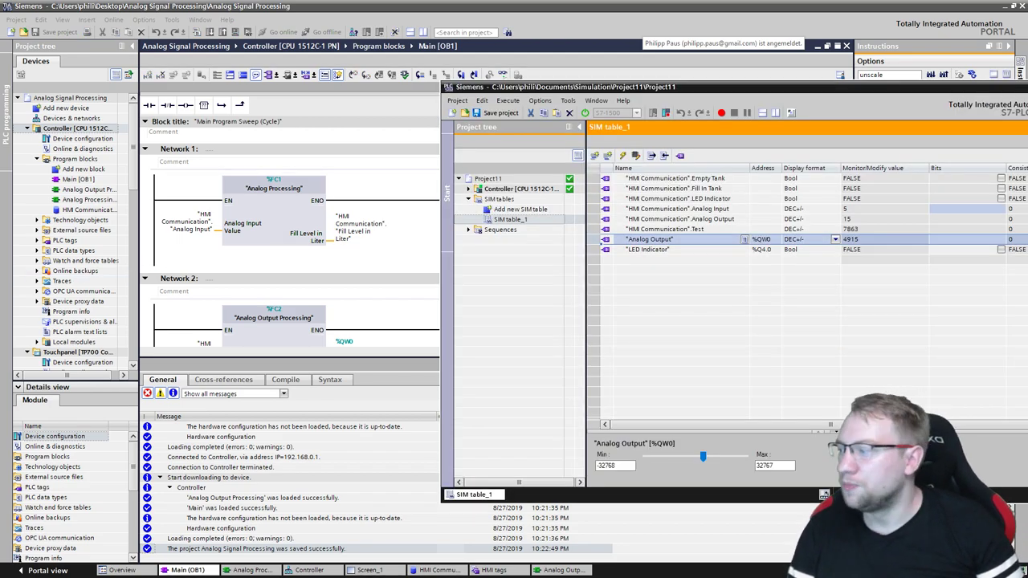
key("alt+Tab")
mouse_move(137, 158)
left_mouse_down()
mouse_move(270, 165)
mouse_move(139, 165)
mouse_move(365, 193)
mouse_move(155, 185)
mouse_move(245, 189)
left_mouse_up()
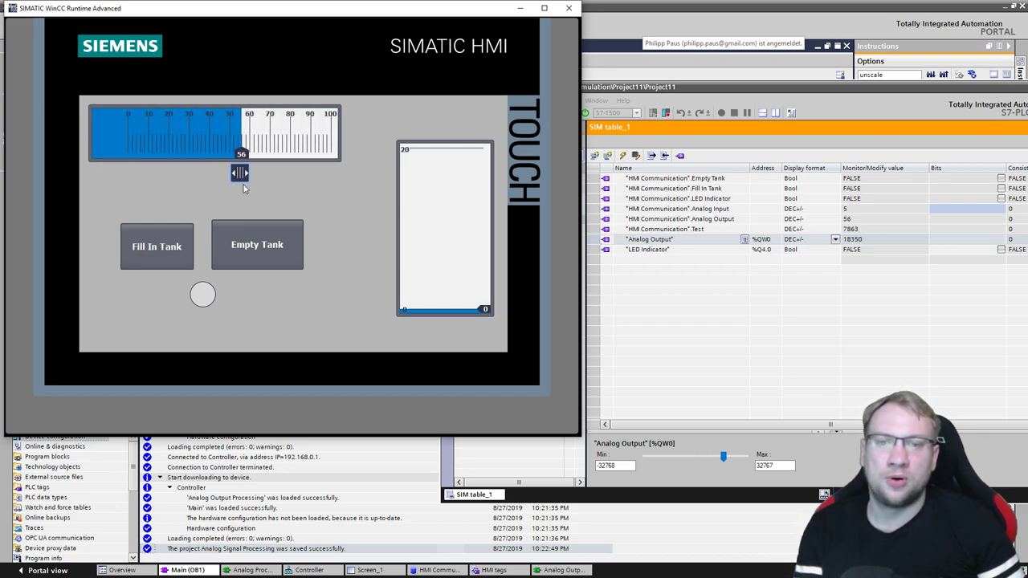
Step: Raise the simulated Analog Input in PLCSIM to fill the HMI tank, then reset it to 0
left_click(707, 211)
left_click_drag(628, 94, 736, 100)
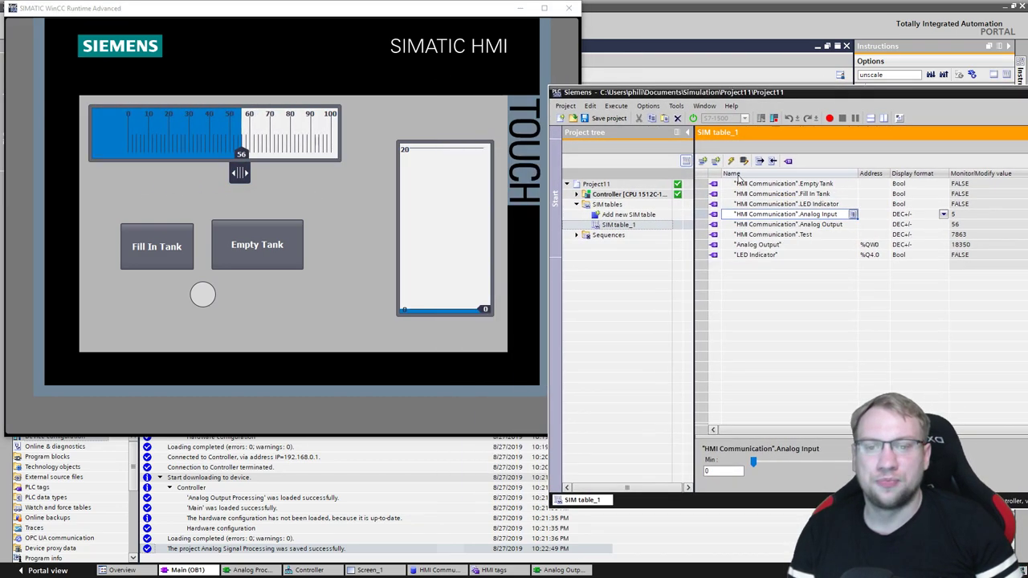
mouse_move(754, 465)
left_mouse_down()
mouse_move(839, 465)
mouse_move(797, 463)
left_mouse_up()
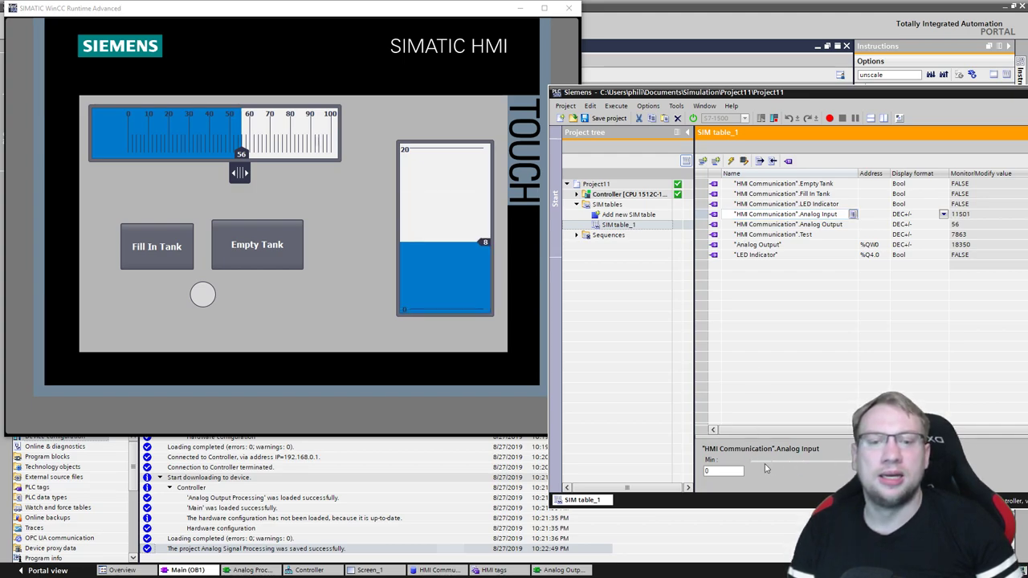
left_click(817, 467)
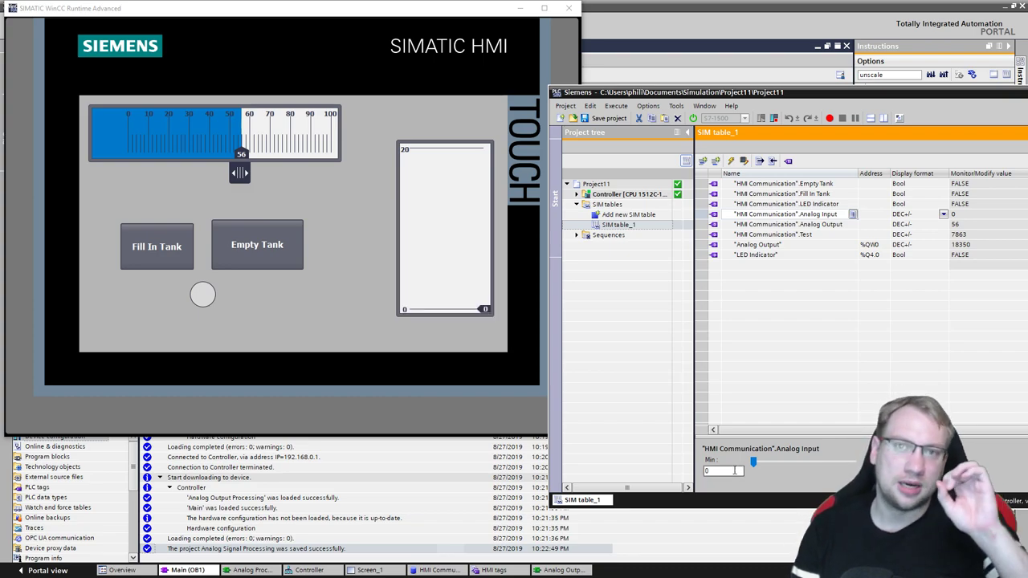